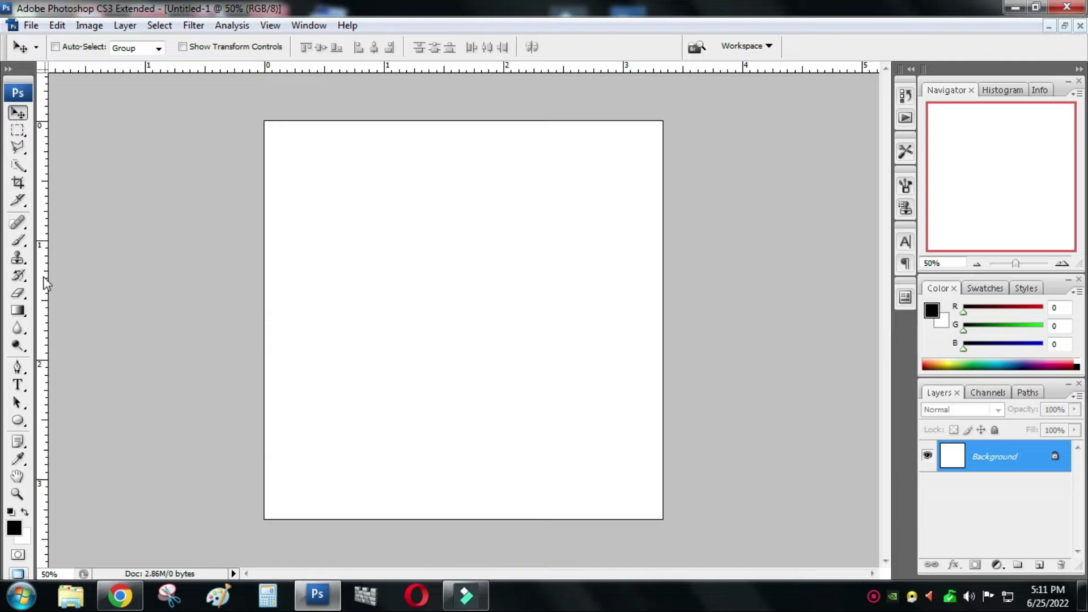
Place one vertical and one horizontal guide crossing near the canvas centre, each at about 1.6 inches.
{"action": "left_click_drag", "start_coordinate": [45, 283], "coordinate": [459, 324]}
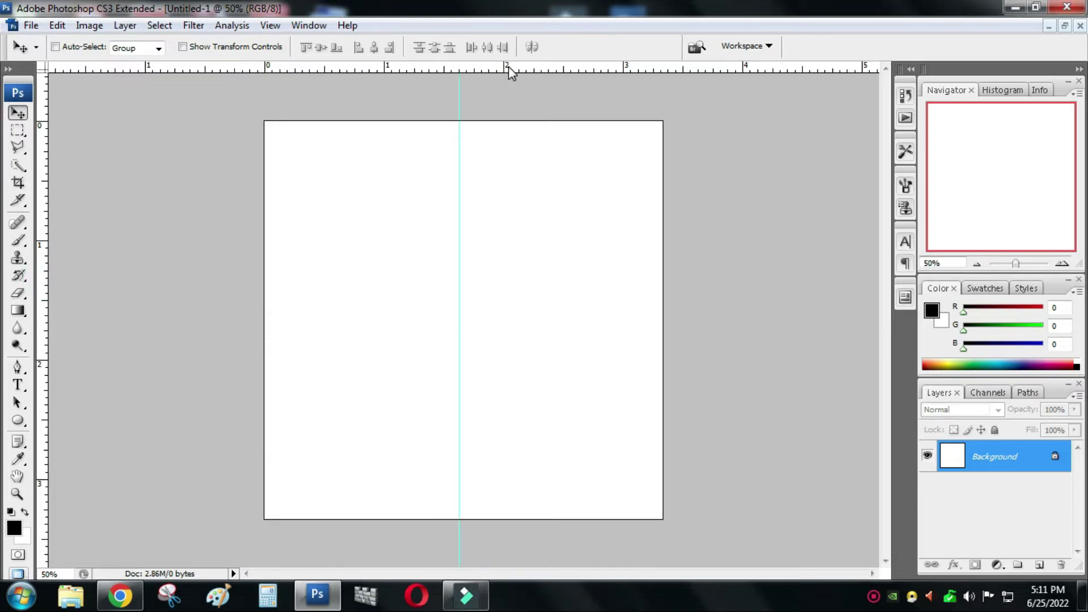
{"action": "left_click_drag", "start_coordinate": [517, 73], "coordinate": [490, 315]}
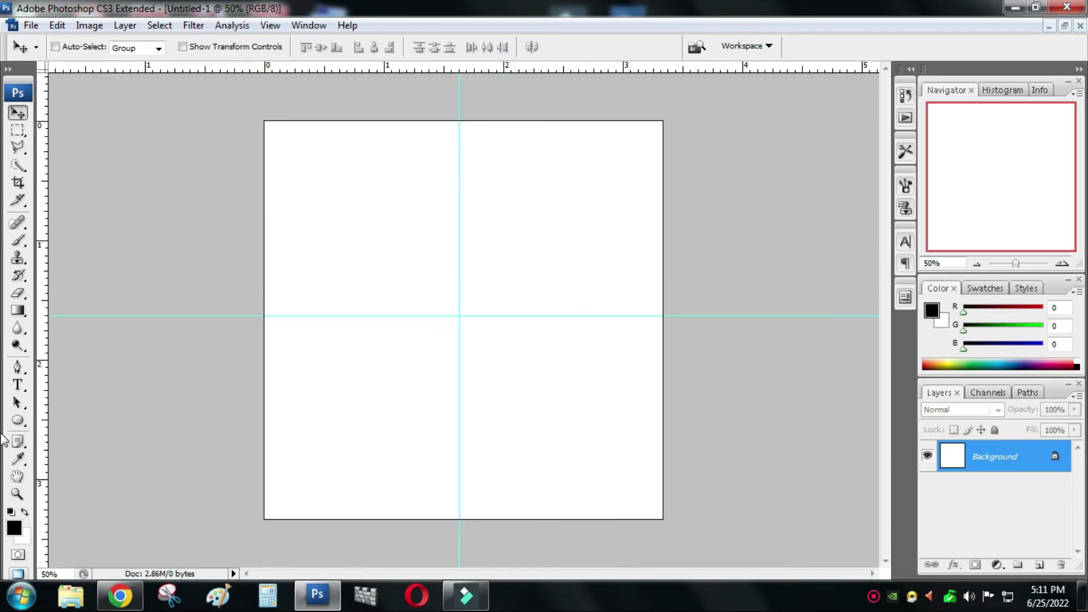
Draw a black circle about 2.5 inches across with the Ellipse tool and convert its layer to a smart object.
{"action": "left_click", "coordinate": [17, 421]}
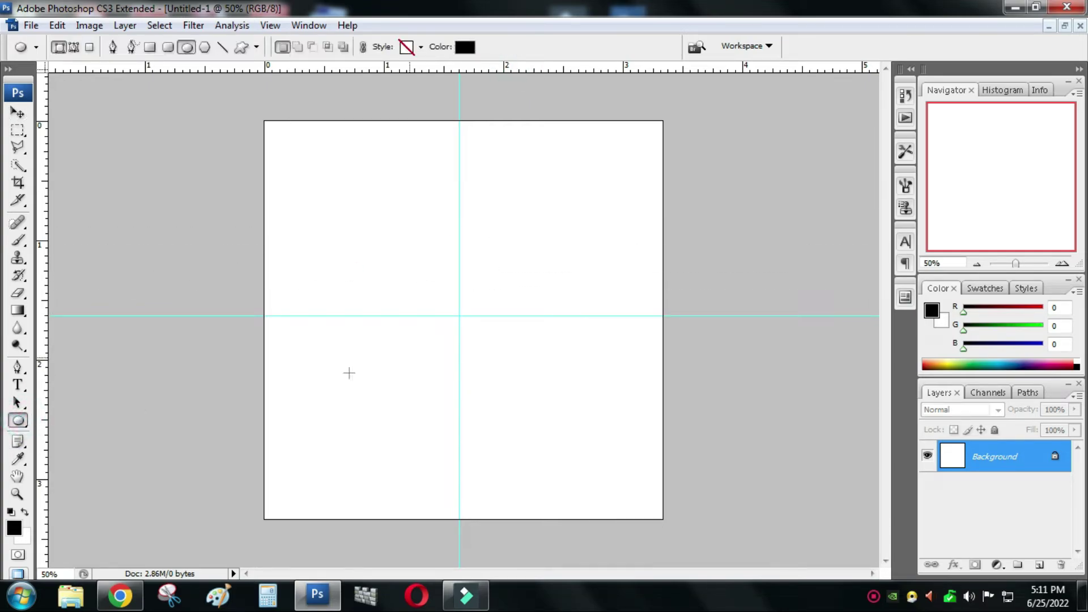
{"action": "left_click_drag", "start_coordinate": [15, 428], "coordinate": [67, 453]}
{"action": "left_click_drag", "start_coordinate": [335, 194], "coordinate": [636, 522]}
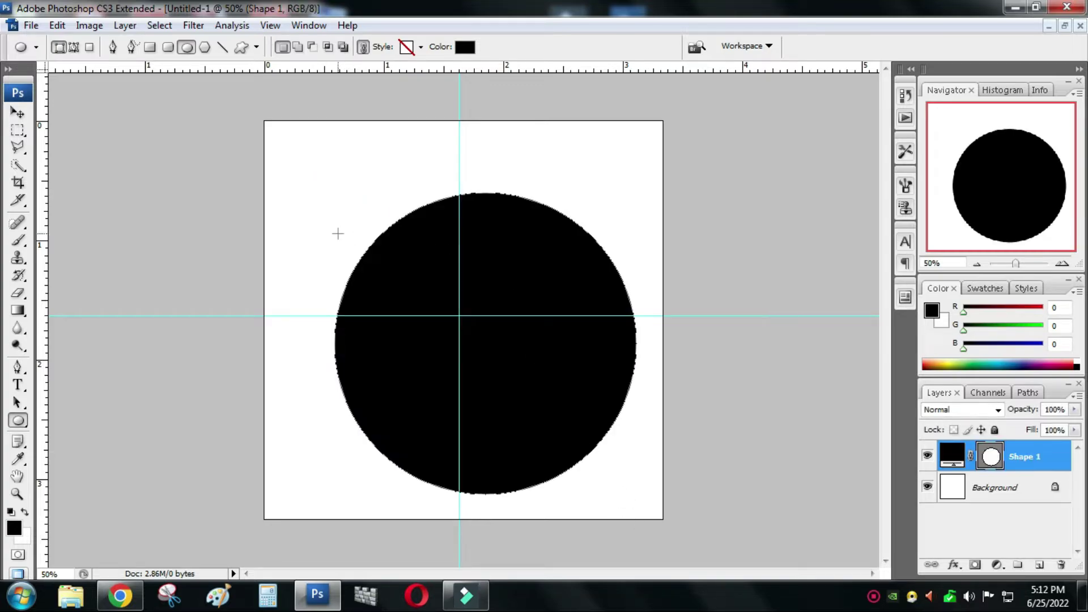
{"action": "right_click", "coordinate": [1020, 459]}
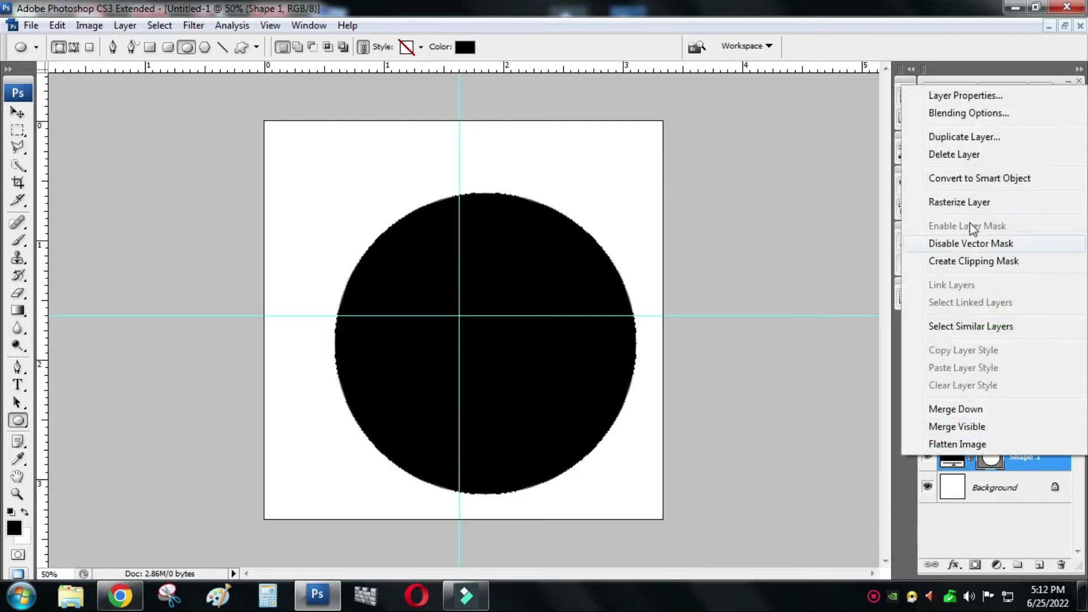
{"action": "left_click", "coordinate": [963, 179]}
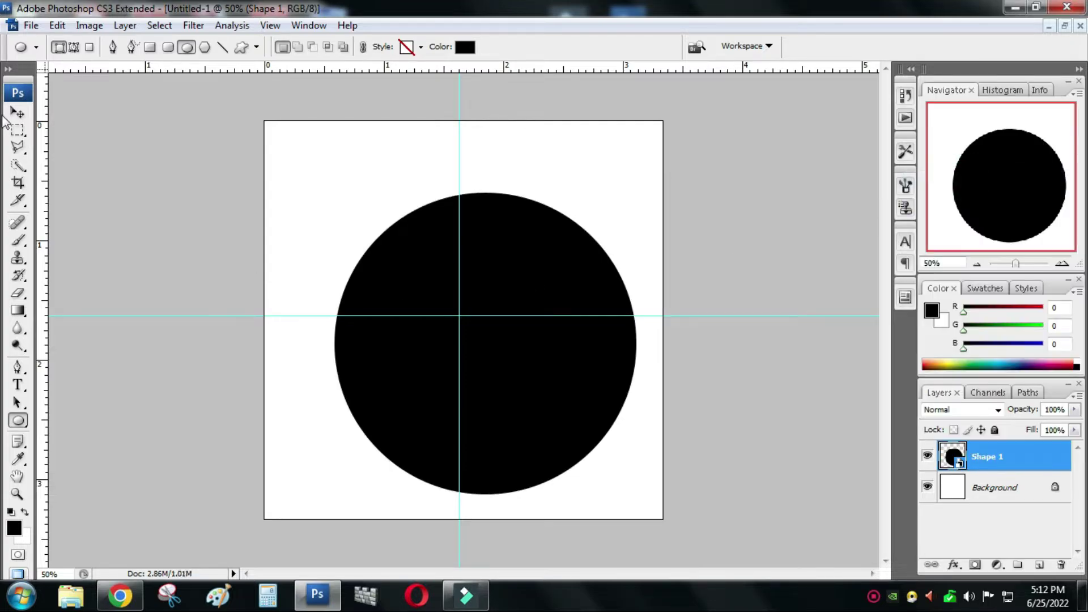
Move the black circle so its centre snaps to the guides' intersection at X 487.5 px, Y 487.5 px.
{"action": "left_click", "coordinate": [17, 112]}
{"action": "key", "text": "ctrl+t"}
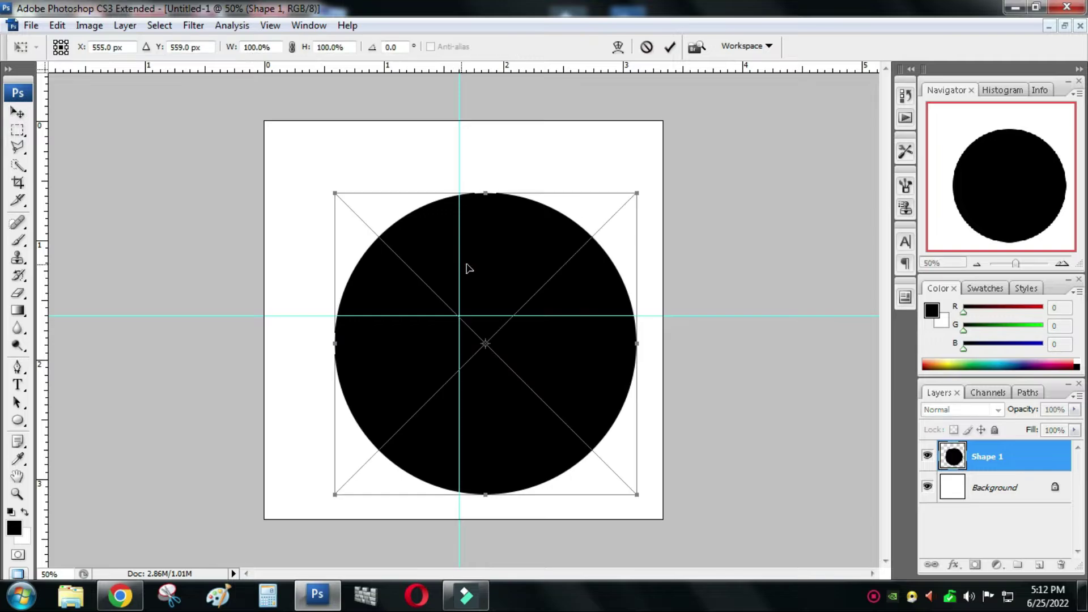
{"action": "left_click_drag", "start_coordinate": [527, 245], "coordinate": [506, 223]}
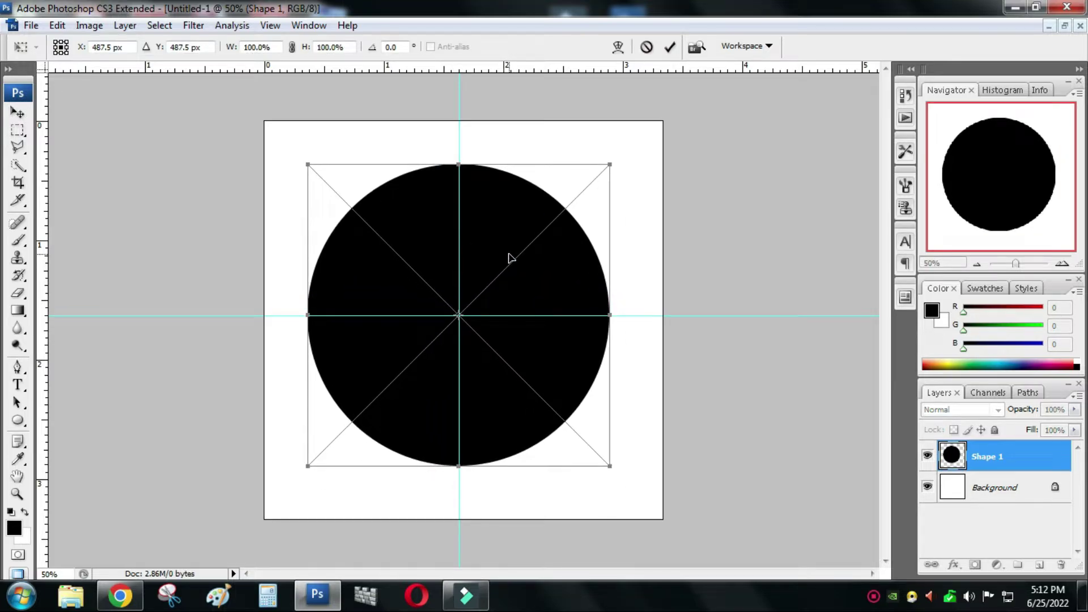
{"action": "key", "text": "Return"}
Select a circular area about 1.7 inches across centred on the guides' intersection and try to delete it from the black circle.
{"action": "left_click_drag", "start_coordinate": [17, 130], "coordinate": [77, 143]}
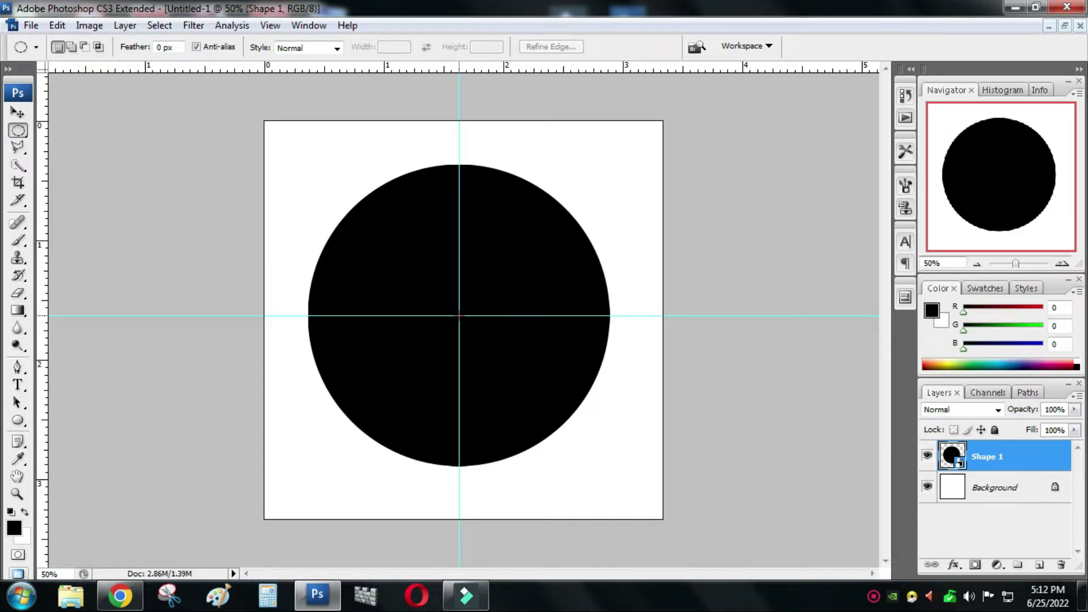
{"action": "left_click_drag", "start_coordinate": [459, 315], "coordinate": [561, 445]}
{"action": "key", "text": "Delete"}
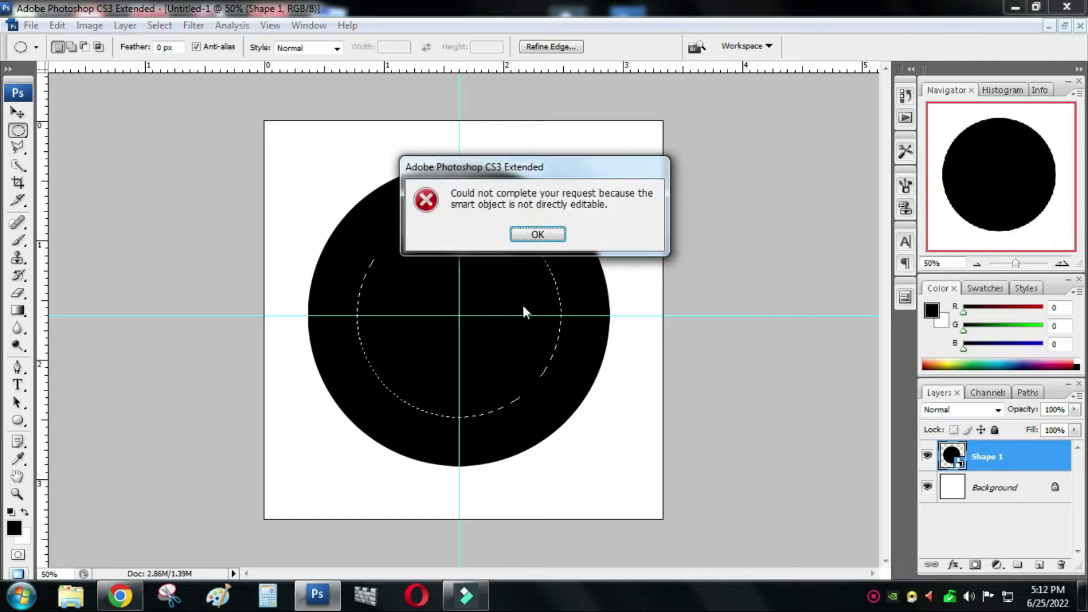
{"action": "key", "text": "Return"}
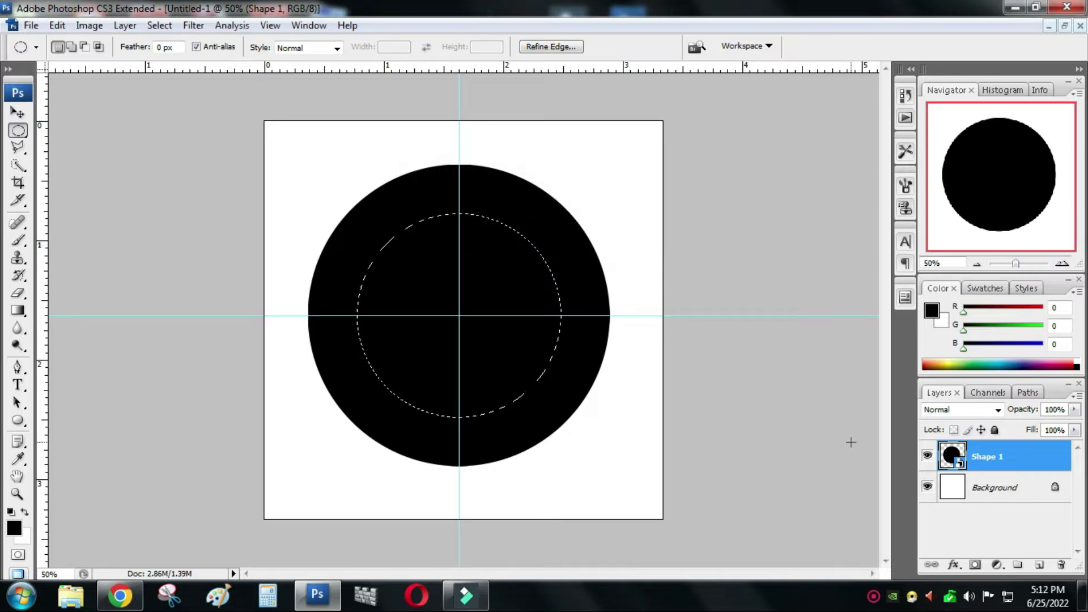
Rasterize the Shape 1 layer and cut the selected centre out of the black circle to form a ring, clearing the selection.
{"action": "right_click", "coordinate": [1003, 459]}
{"action": "left_click", "coordinate": [951, 202]}
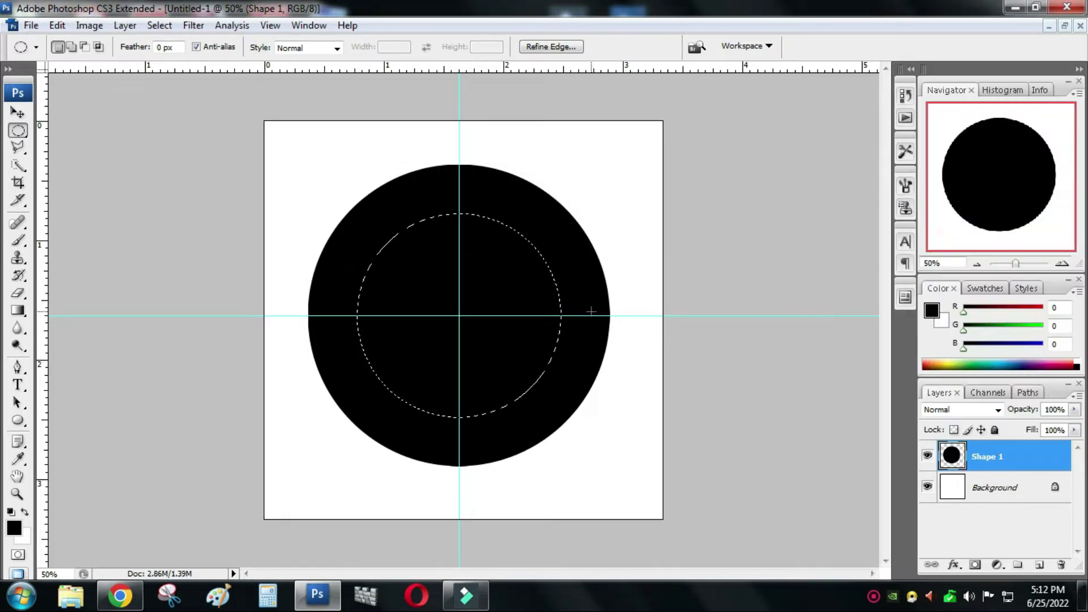
{"action": "key", "text": "Delete"}
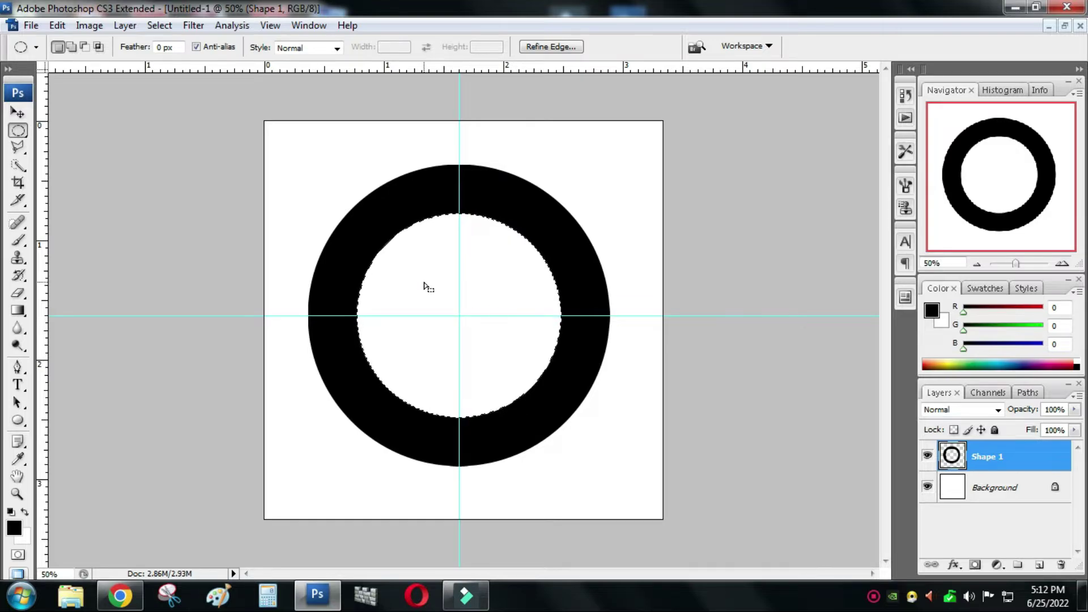
{"action": "right_click", "coordinate": [423, 281]}
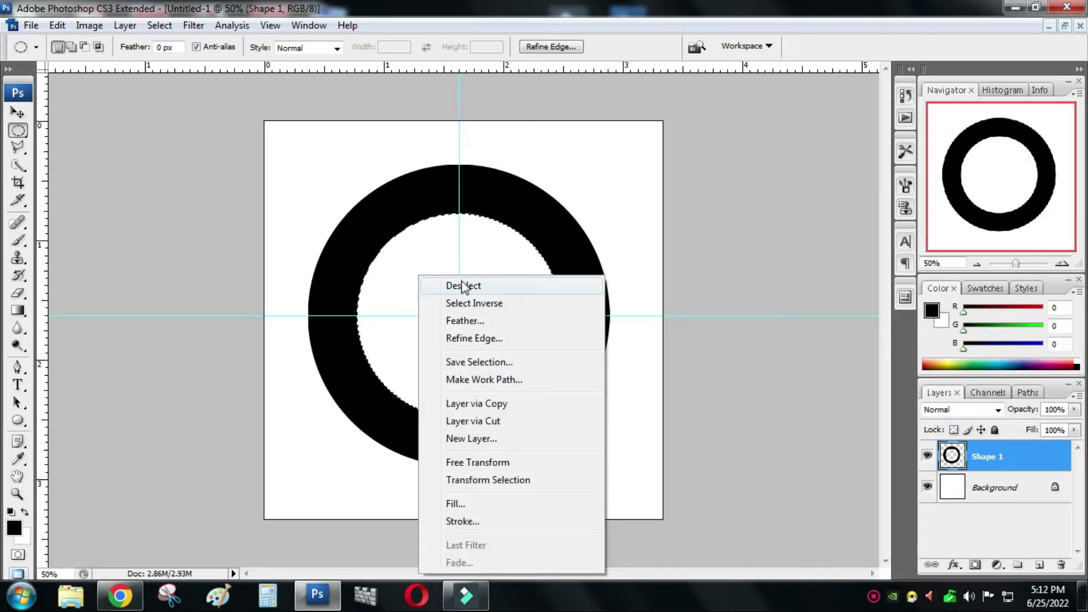
{"action": "left_click", "coordinate": [461, 285]}
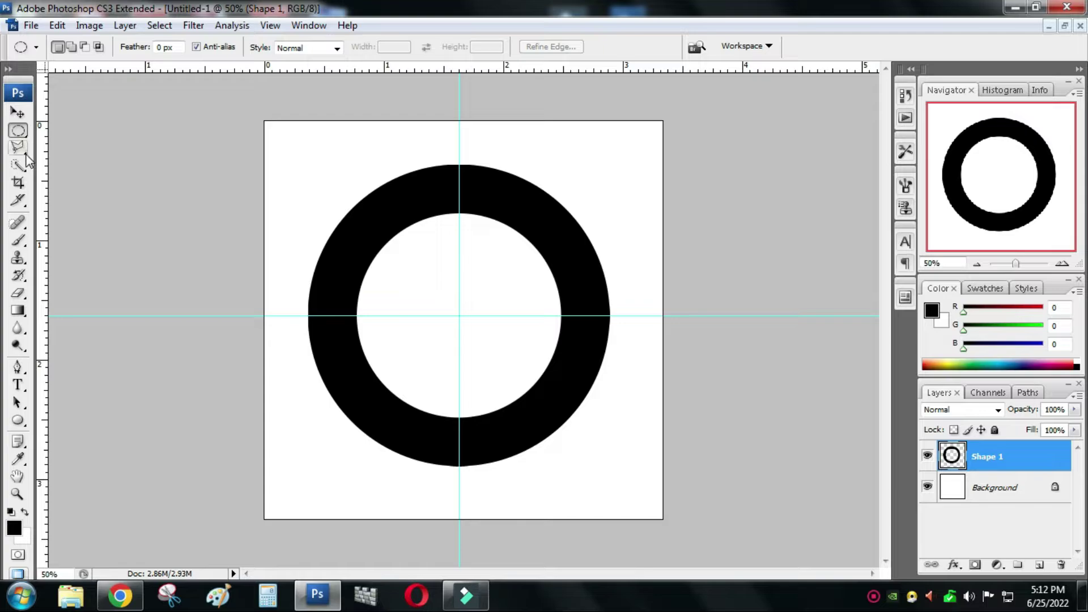
Try to cut off the ring's upper-right part with a Polygonal Lasso selection running diagonally between its top and right guide crossings, clearing the selection.
{"action": "right_click", "coordinate": [17, 131]}
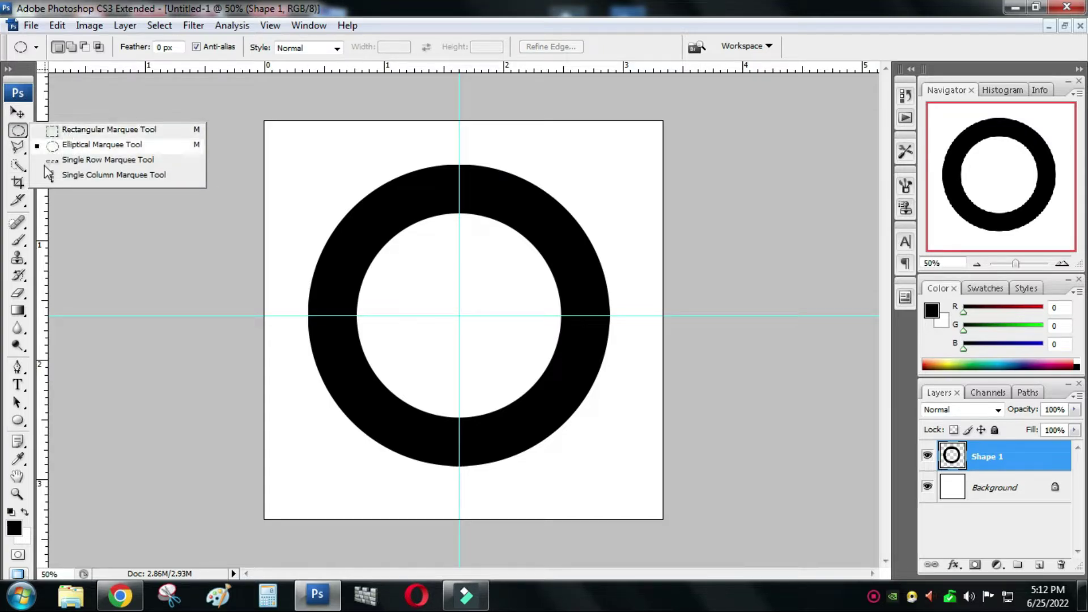
{"action": "left_click", "coordinate": [18, 148]}
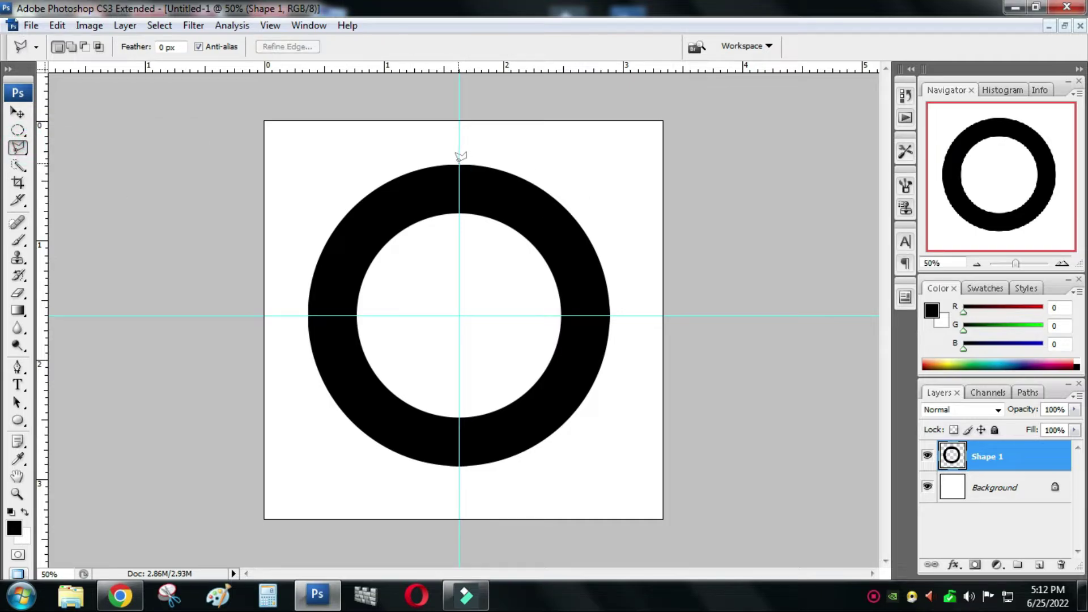
{"action": "left_click", "coordinate": [535, 177]}
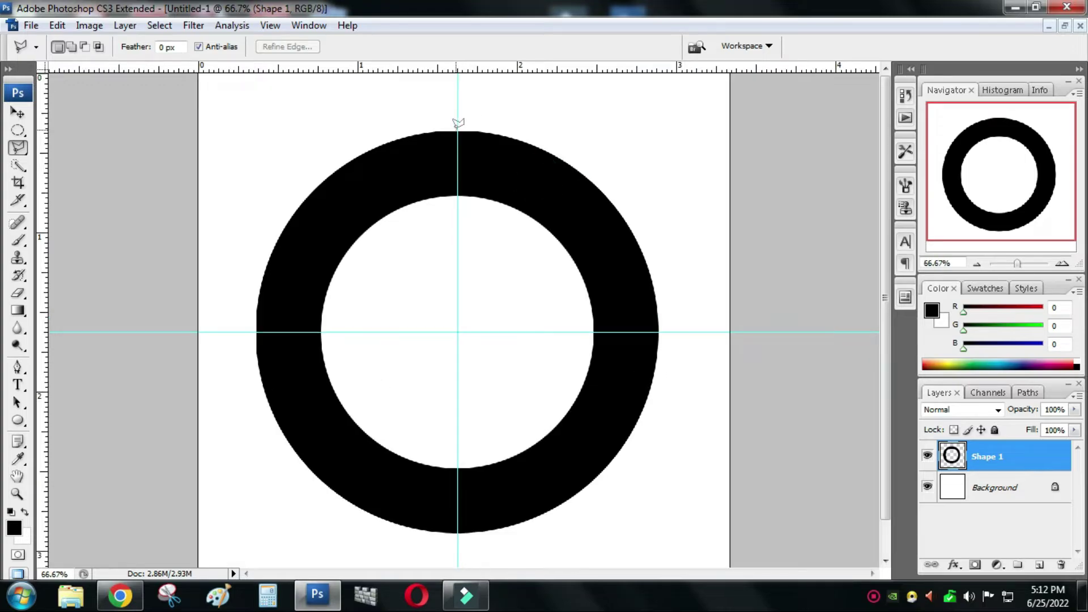
{"action": "left_click", "coordinate": [458, 132]}
{"action": "left_click", "coordinate": [659, 331]}
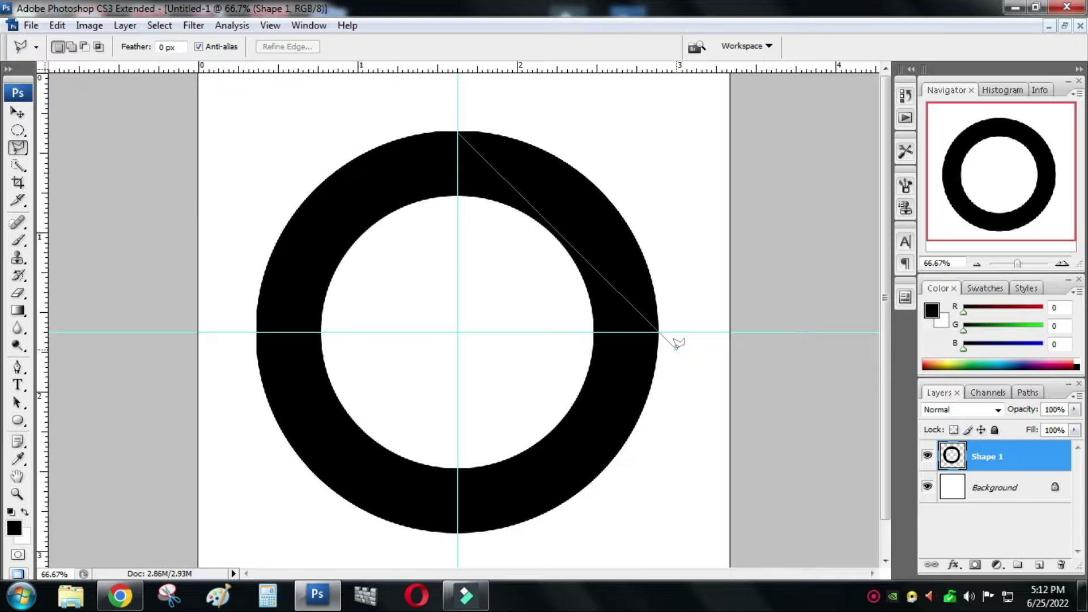
{"action": "left_click", "coordinate": [676, 348]}
{"action": "left_click", "coordinate": [675, 131]}
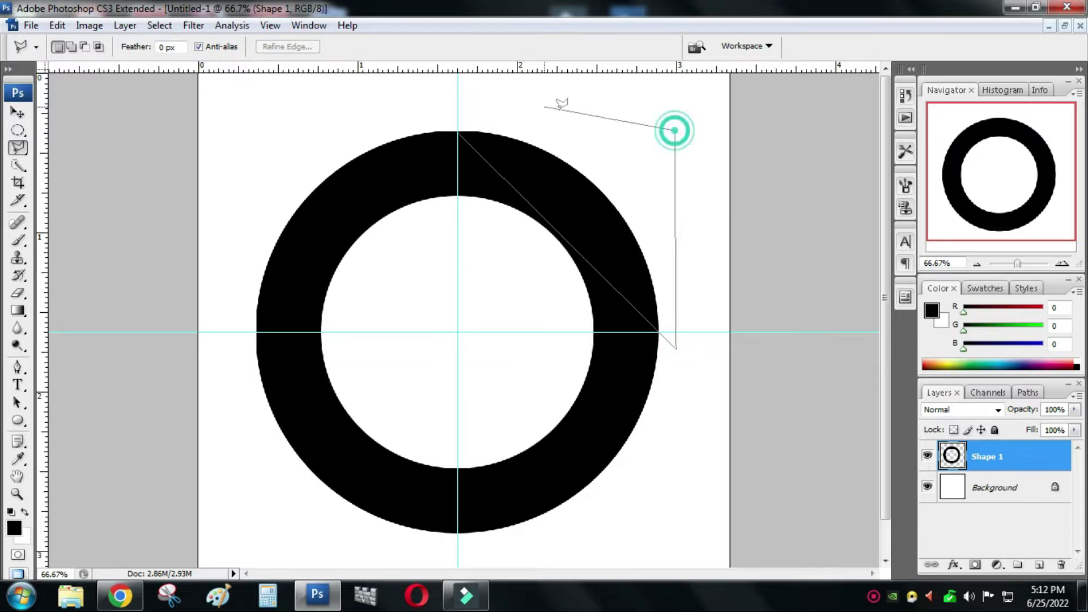
{"action": "left_click", "coordinate": [458, 104]}
{"action": "key", "text": "Delete"}
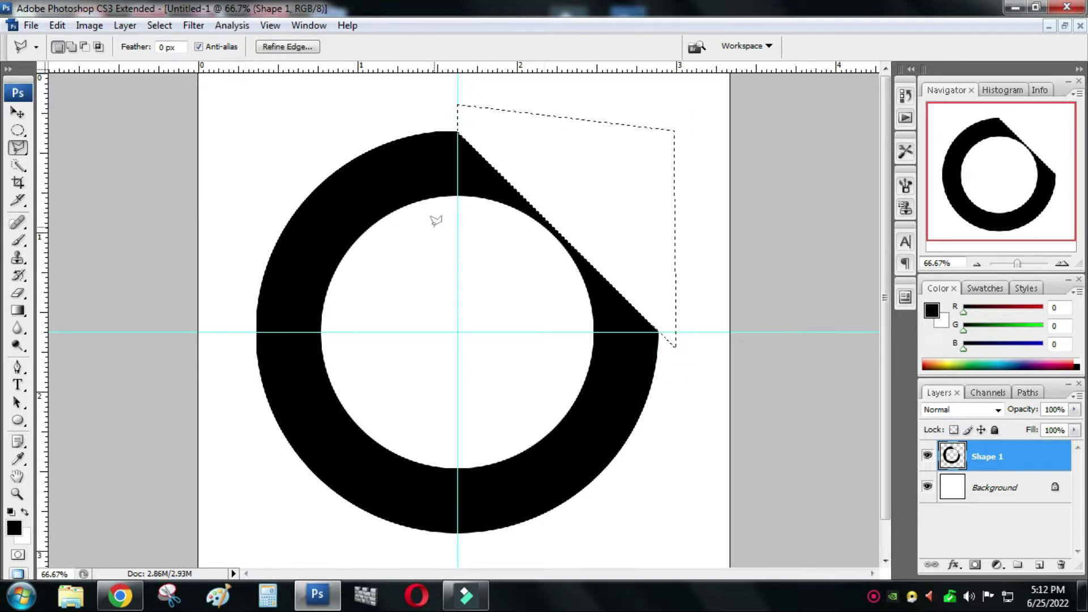
{"action": "right_click", "coordinate": [488, 245]}
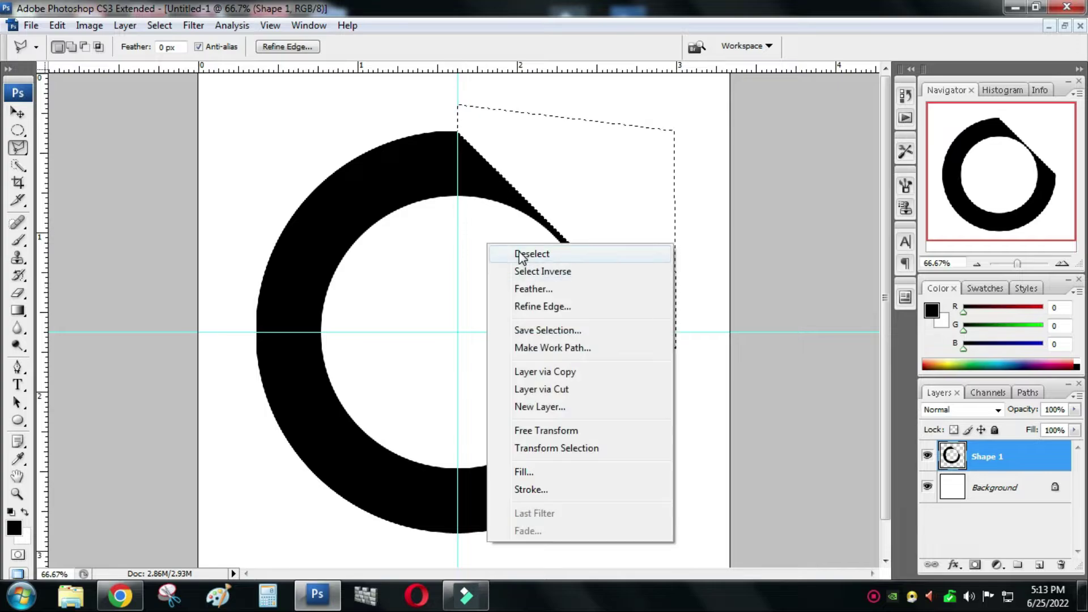
{"action": "left_click", "coordinate": [520, 256]}
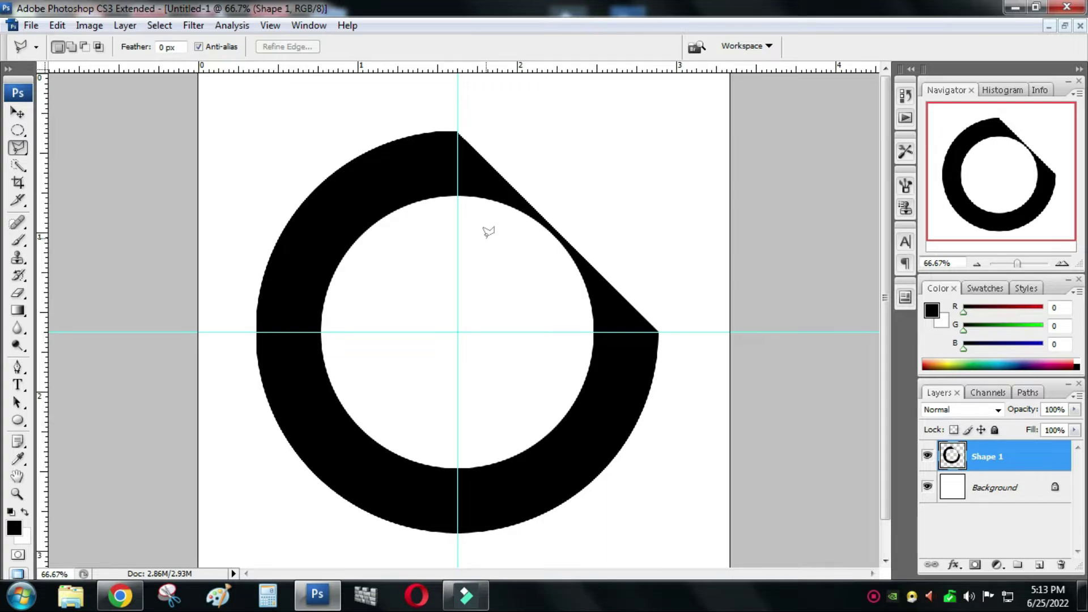
Undo the diagonal cut on the ring and clear the restored polygonal selection.
{"action": "key", "text": "ctrl+alt+z"}
{"action": "key", "text": "ctrl+alt+z"}
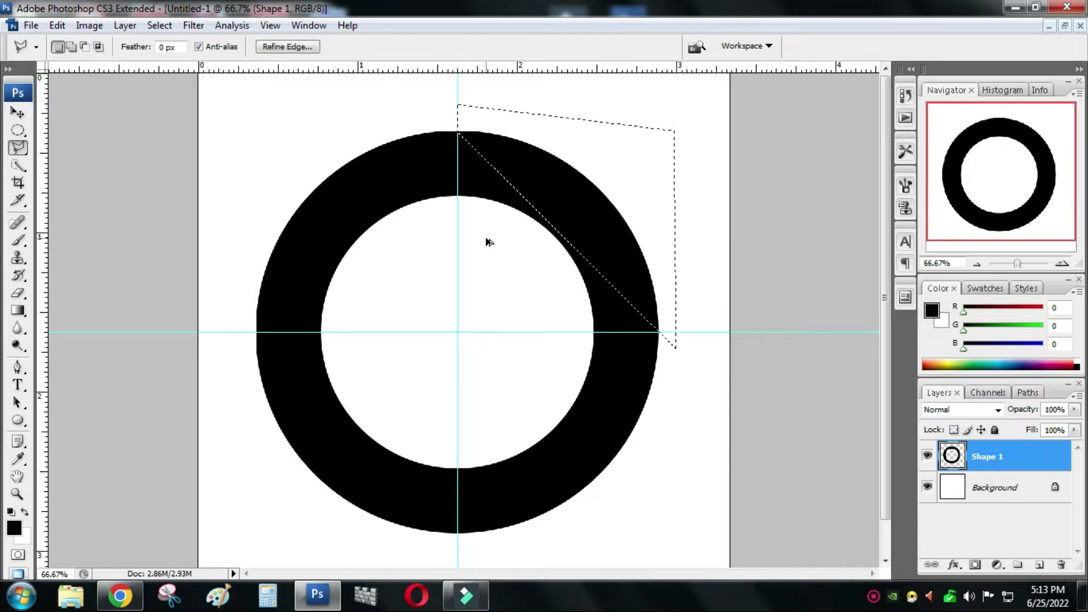
{"action": "left_click", "coordinate": [18, 131]}
{"action": "left_click", "coordinate": [385, 200]}
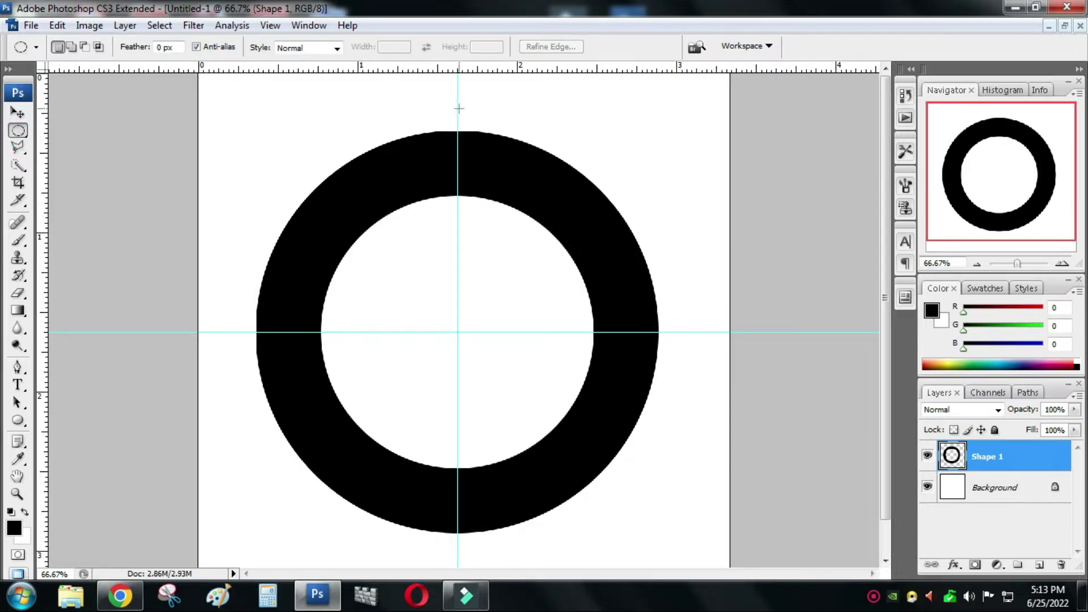
{"action": "left_click_drag", "start_coordinate": [457, 110], "coordinate": [651, 267]}
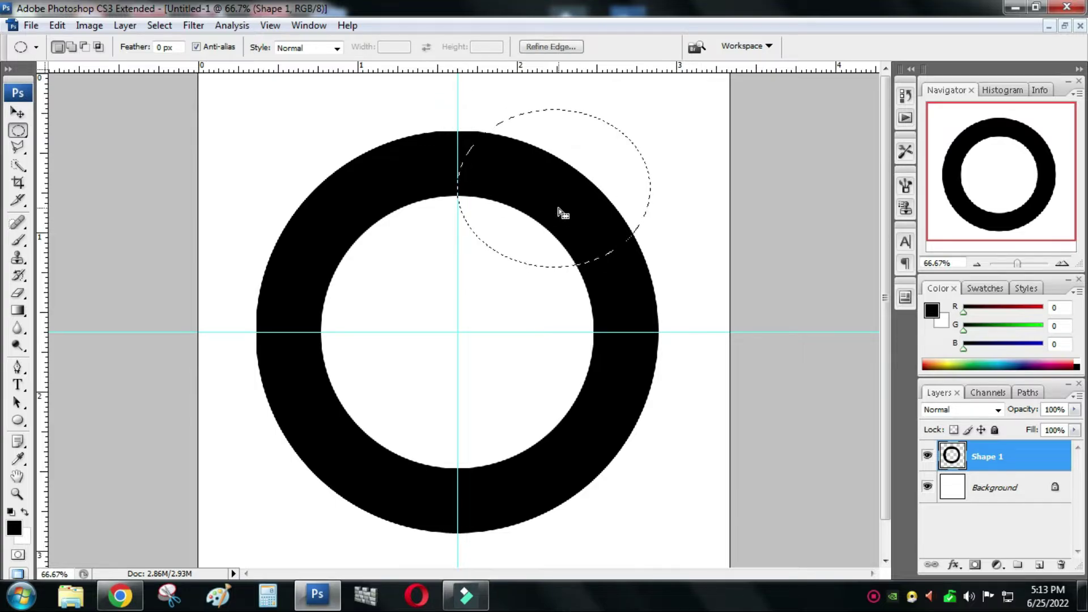
{"action": "right_click", "coordinate": [558, 212]}
{"action": "left_click", "coordinate": [603, 220]}
Delete the ring's upper-right quarter with a rectangular selection aligned to both guides, and clear the selection.
{"action": "left_click", "coordinate": [17, 130]}
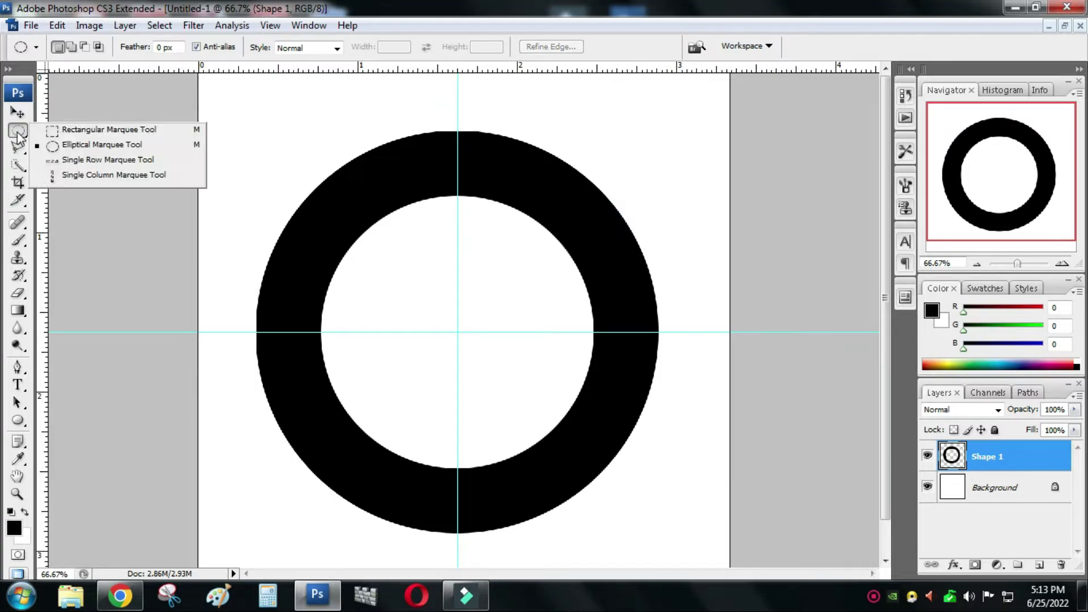
{"action": "left_click", "coordinate": [69, 130]}
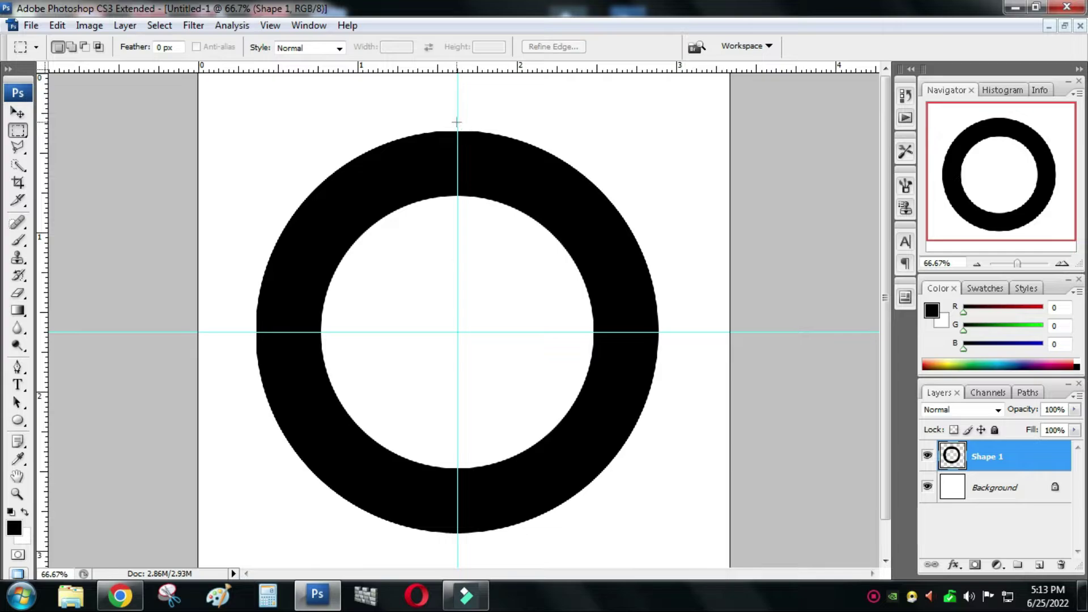
{"action": "left_click_drag", "start_coordinate": [457, 121], "coordinate": [688, 331]}
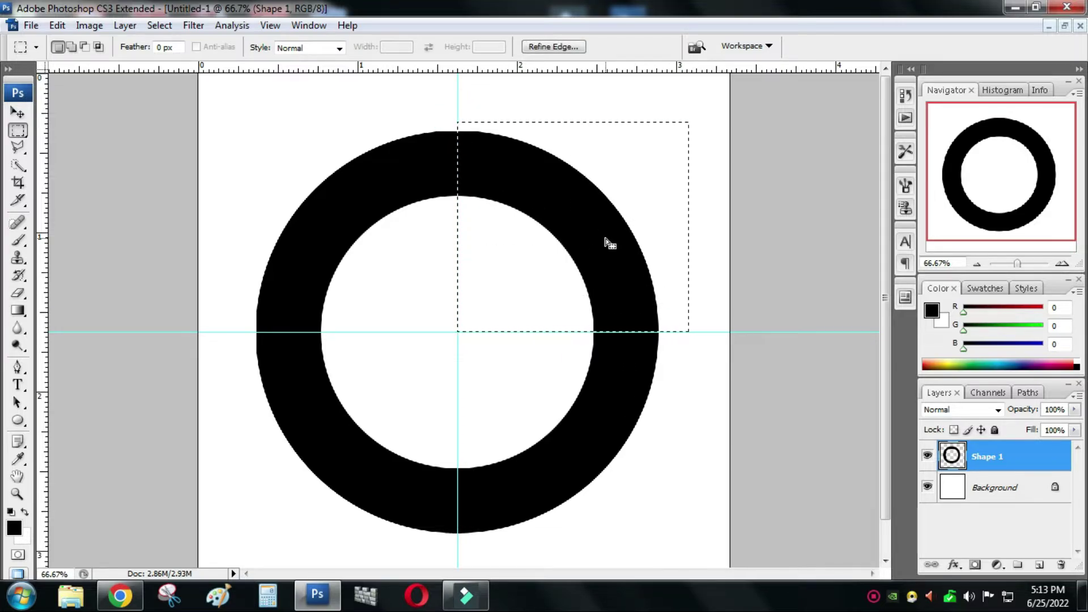
{"action": "key", "text": "Delete"}
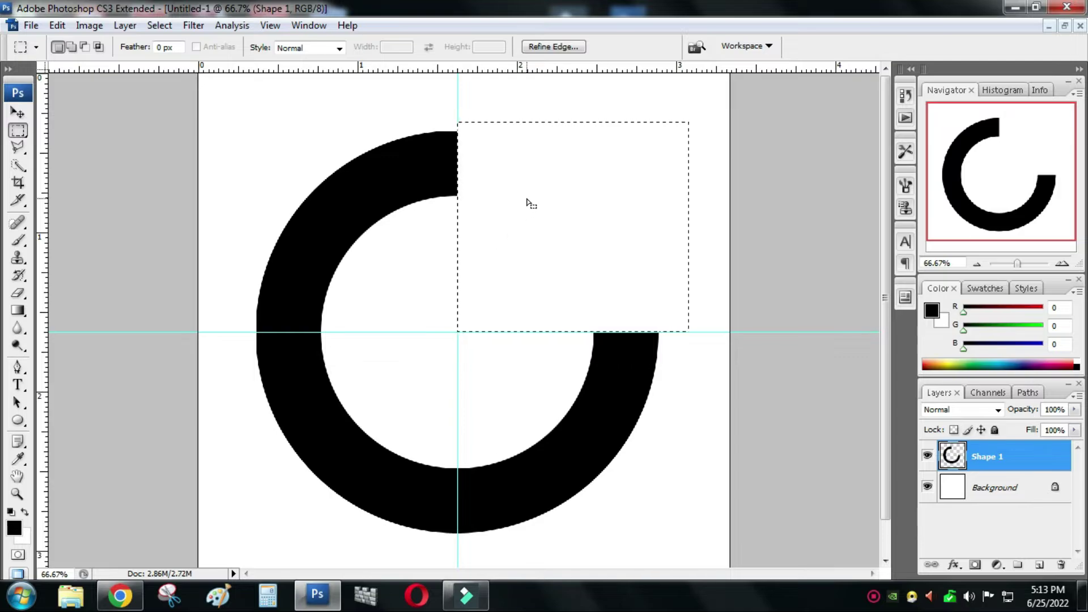
{"action": "right_click", "coordinate": [529, 202]}
{"action": "left_click", "coordinate": [566, 212]}
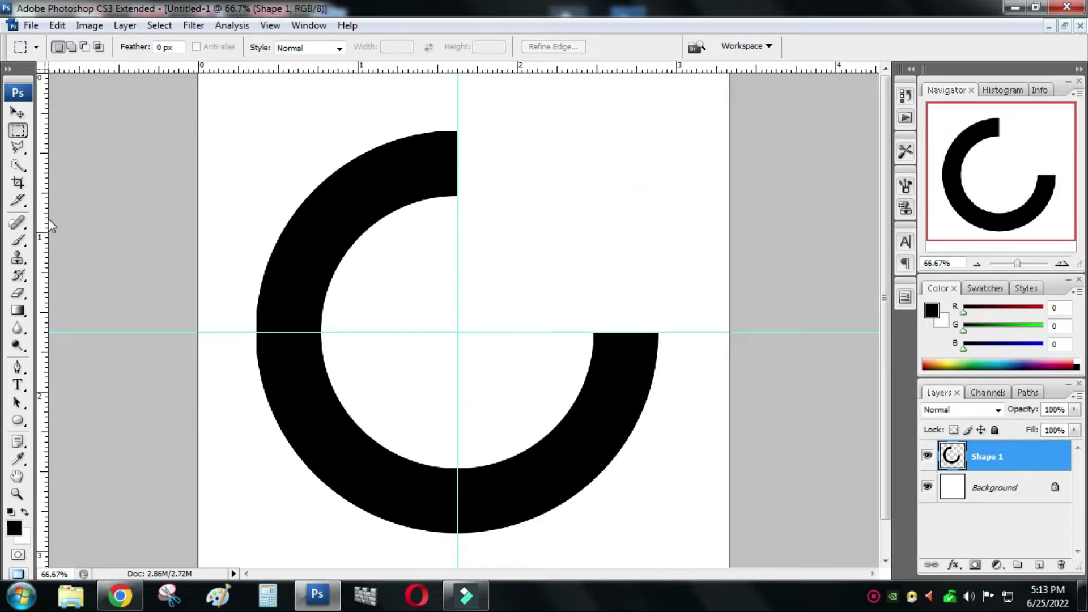
Draw a 10 px horizontal black line from the guides' intersection to the ring's right outer edge and rasterize its layer.
{"action": "left_click", "coordinate": [18, 421]}
{"action": "left_click", "coordinate": [74, 480]}
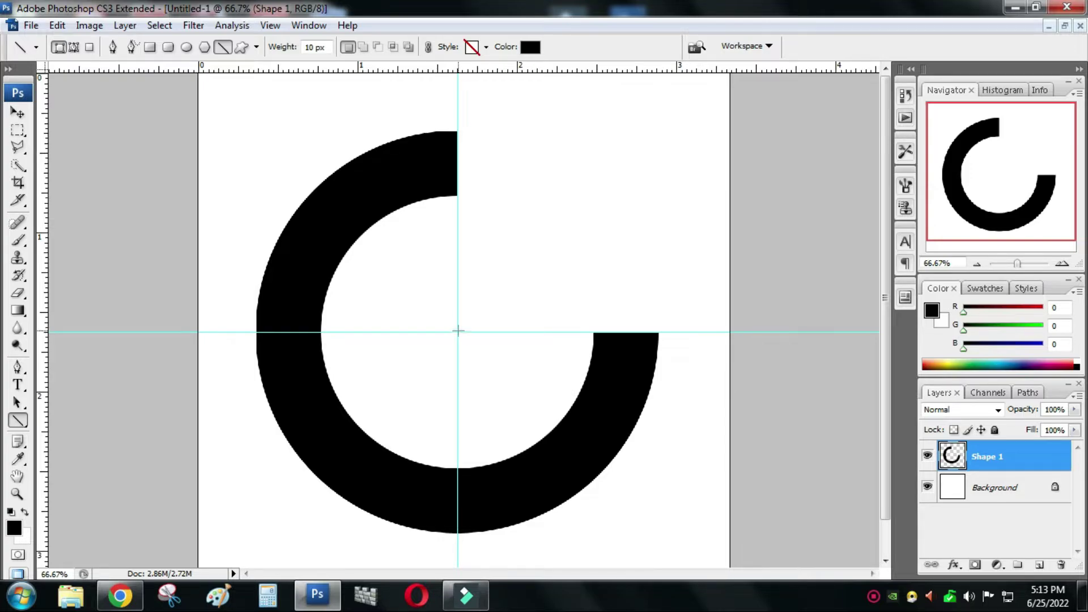
{"action": "left_click_drag", "start_coordinate": [457, 333], "coordinate": [656, 313]}
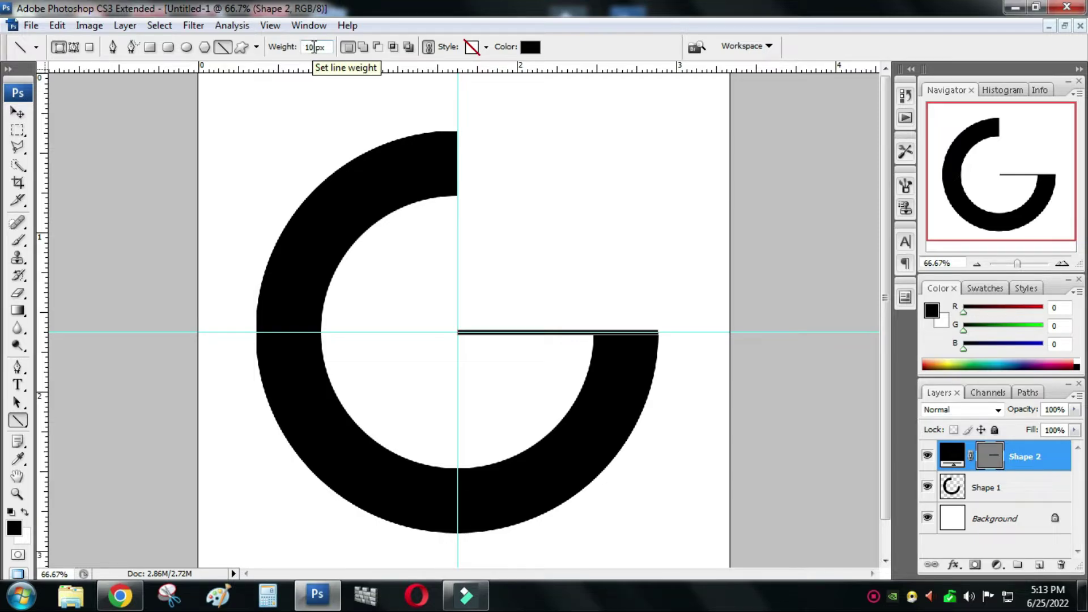
{"action": "right_click", "coordinate": [1020, 458]}
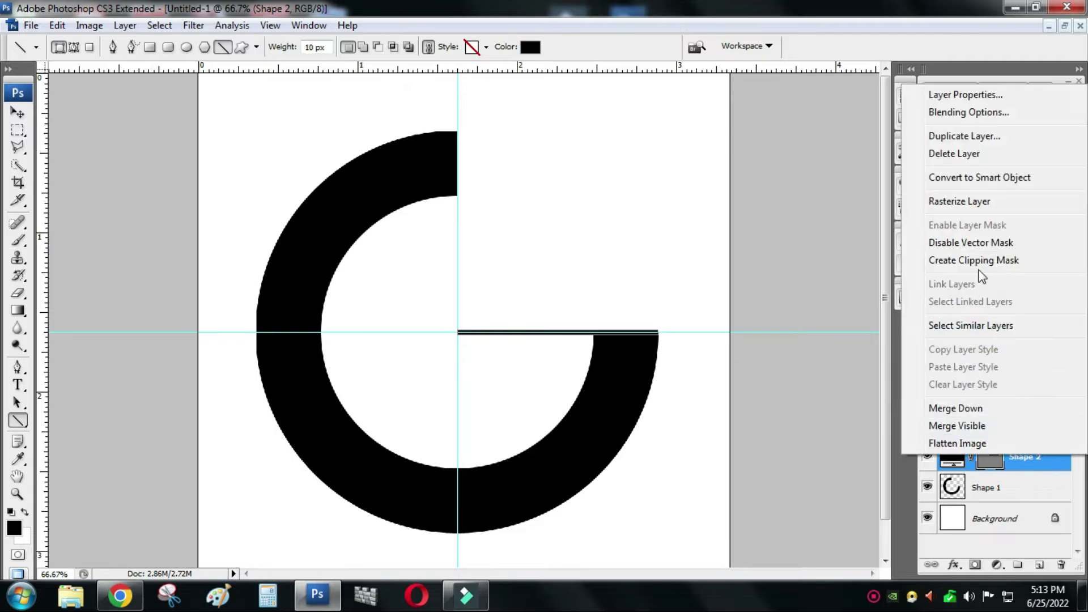
{"action": "left_click", "coordinate": [966, 201]}
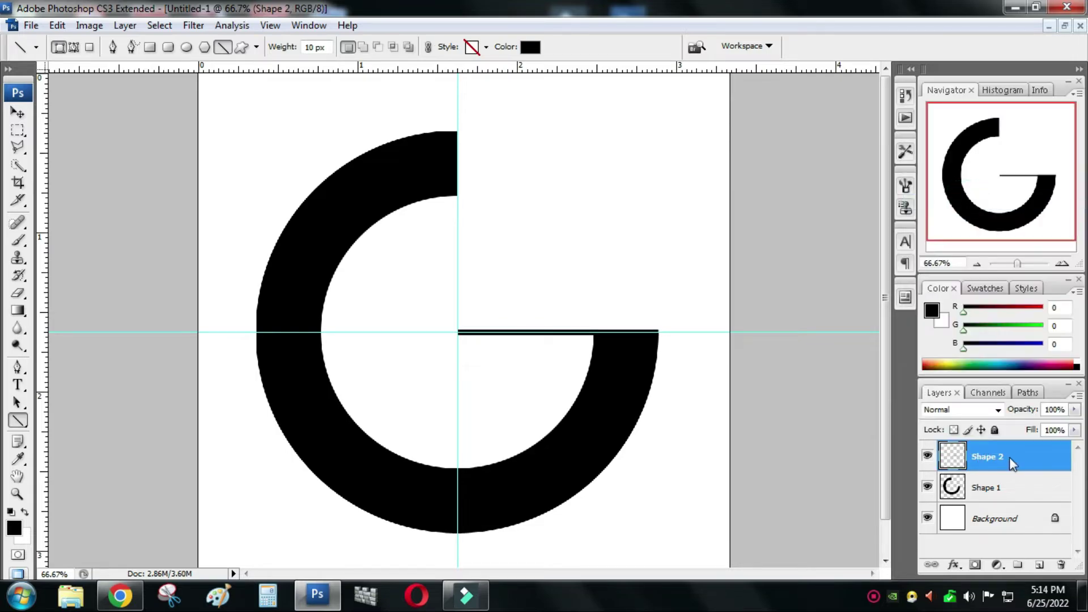
Convert the horizontal line layer to a smart object and stretch it upward to about 1029.5% height, making a thick bar.
{"action": "right_click", "coordinate": [1008, 457]}
{"action": "left_click", "coordinate": [978, 179]}
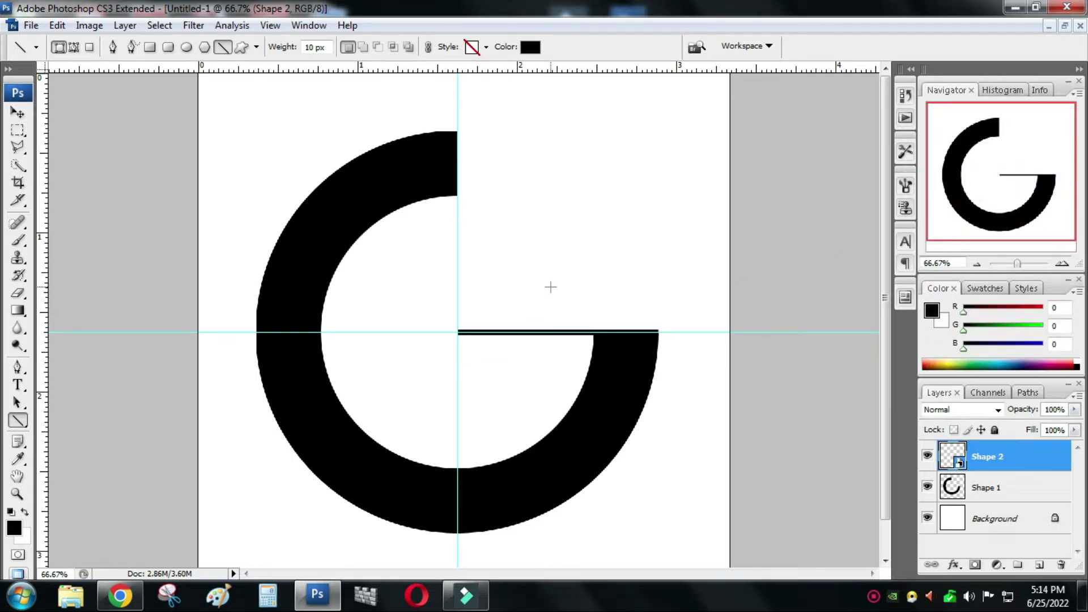
{"action": "key", "text": "ctrl+t"}
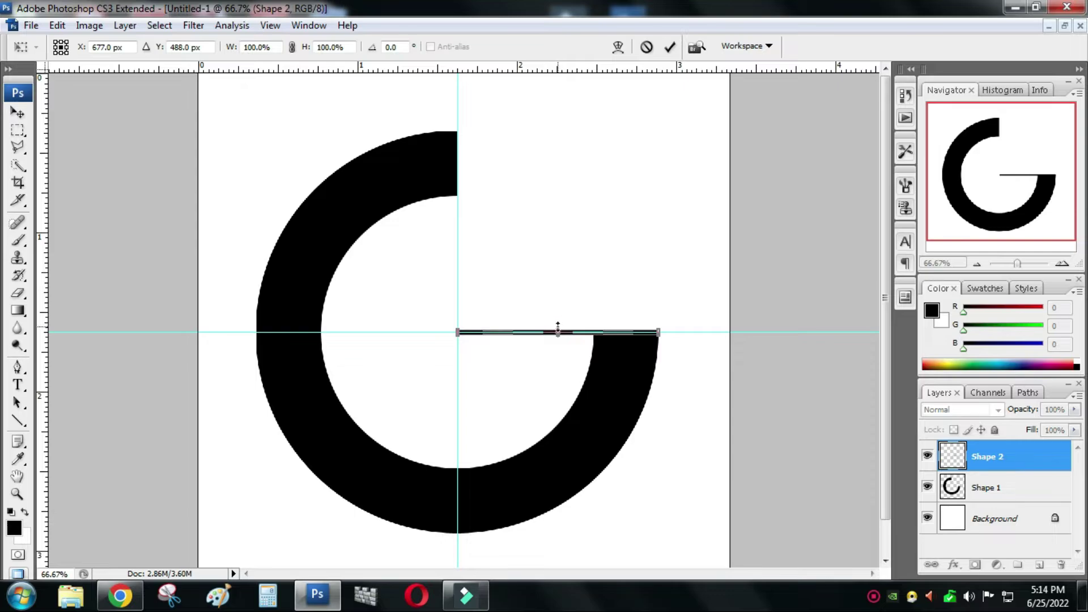
{"action": "left_click_drag", "start_coordinate": [558, 327], "coordinate": [557, 277]}
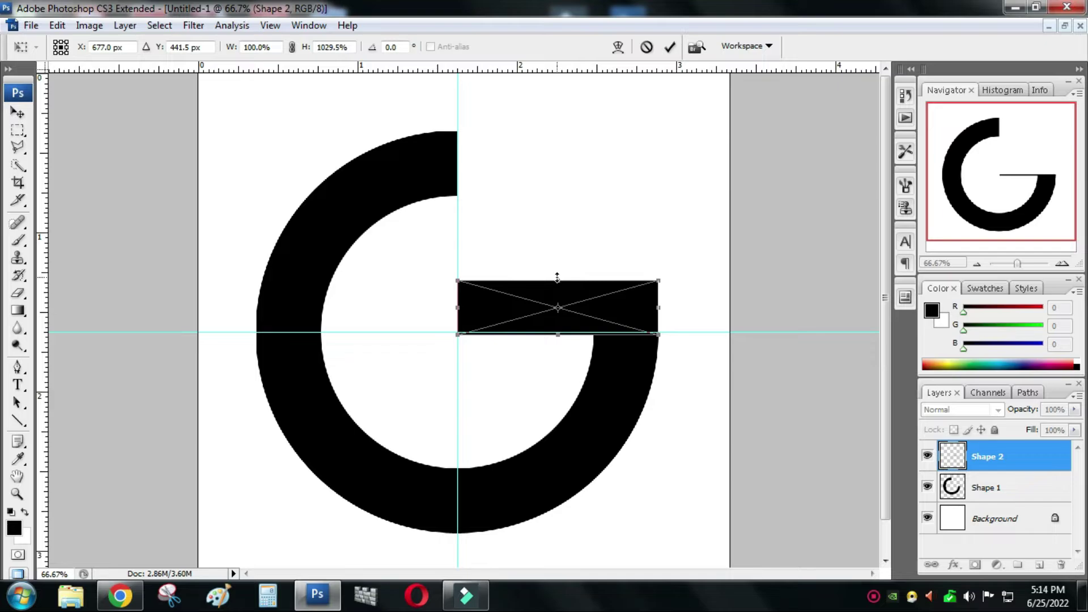
{"action": "left_click", "coordinate": [458, 308]}
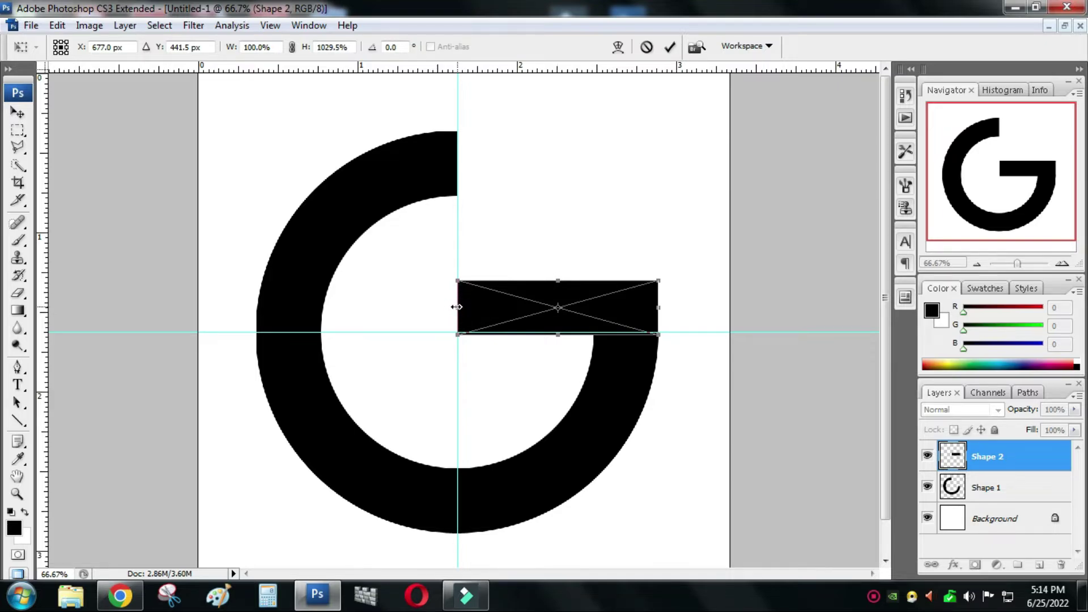
{"action": "mouse_move", "coordinate": [457, 307]}
{"action": "left_mouse_down"}
{"action": "mouse_move", "coordinate": [443, 307]}
{"action": "mouse_move", "coordinate": [455, 307]}
{"action": "left_mouse_up"}
{"action": "key", "text": "Return"}
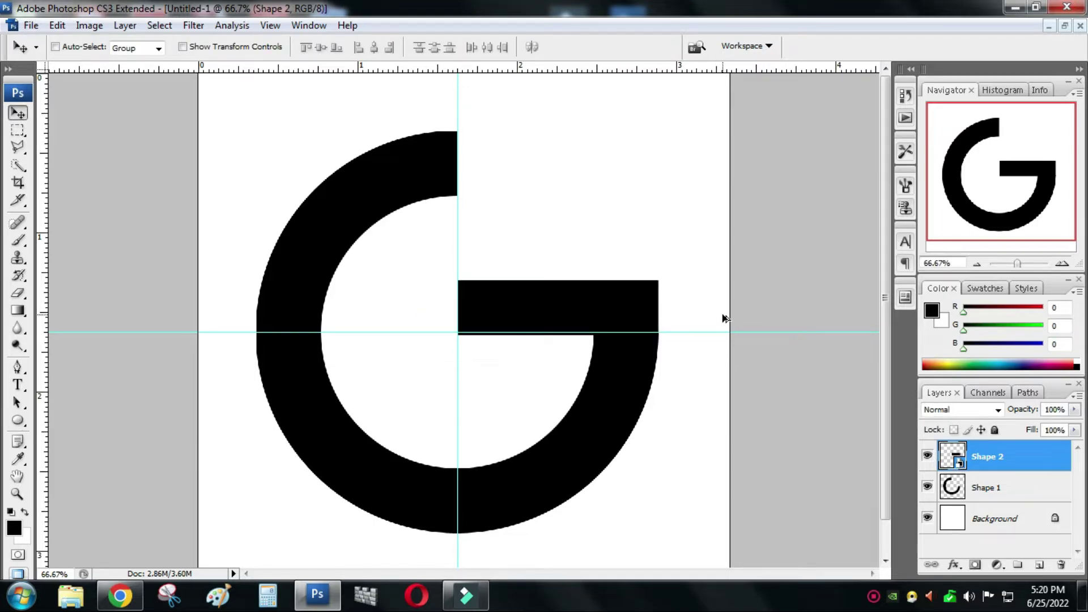
Select the ring's layer and duplicate it.
{"action": "right_click", "coordinate": [547, 307]}
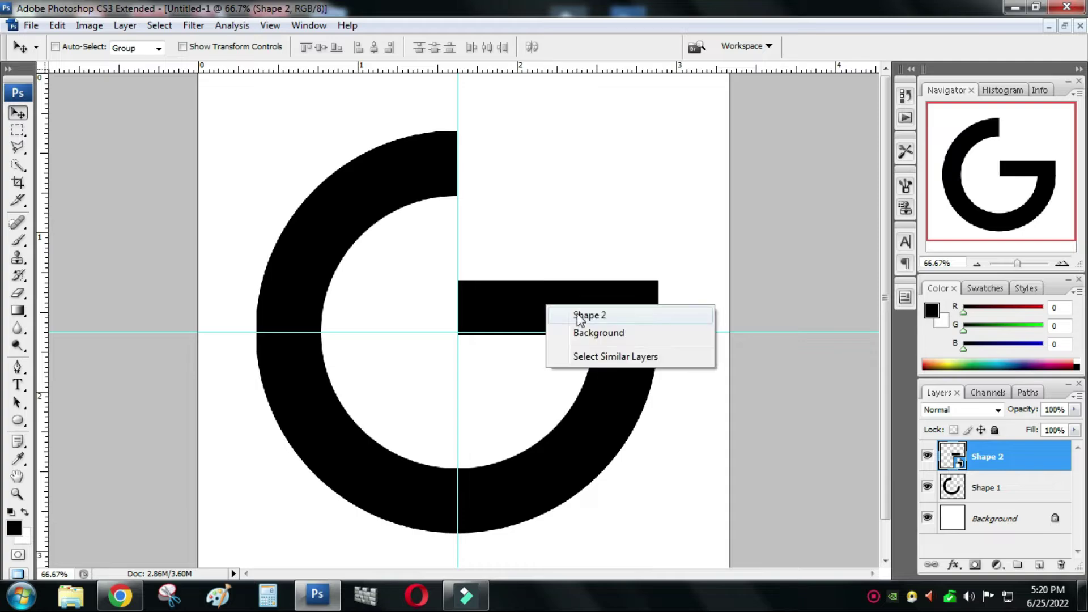
{"action": "left_click", "coordinate": [578, 315]}
{"action": "right_click", "coordinate": [306, 276]}
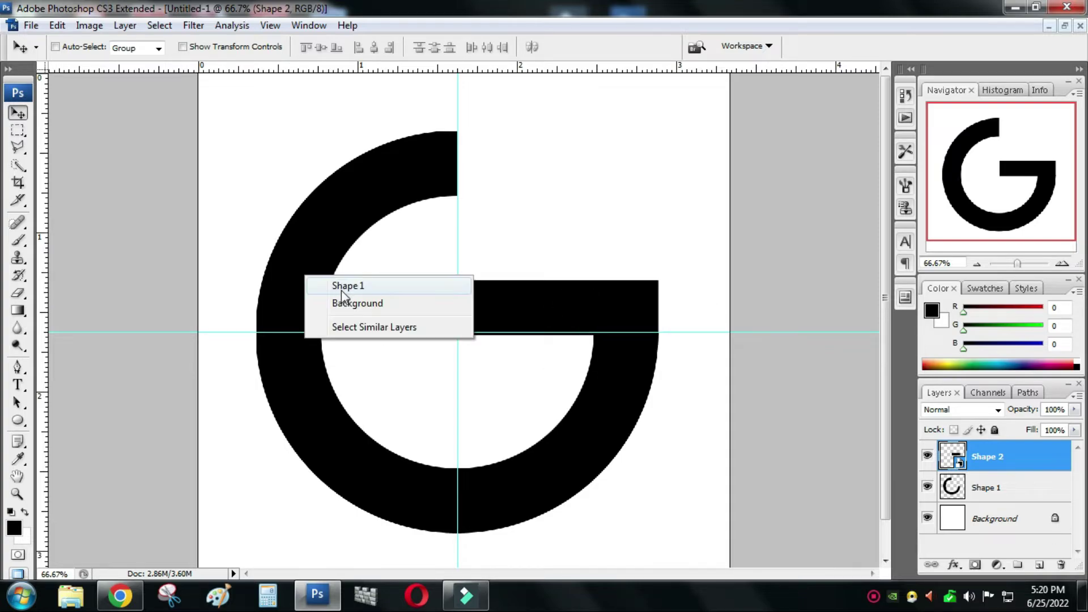
{"action": "left_click", "coordinate": [342, 286]}
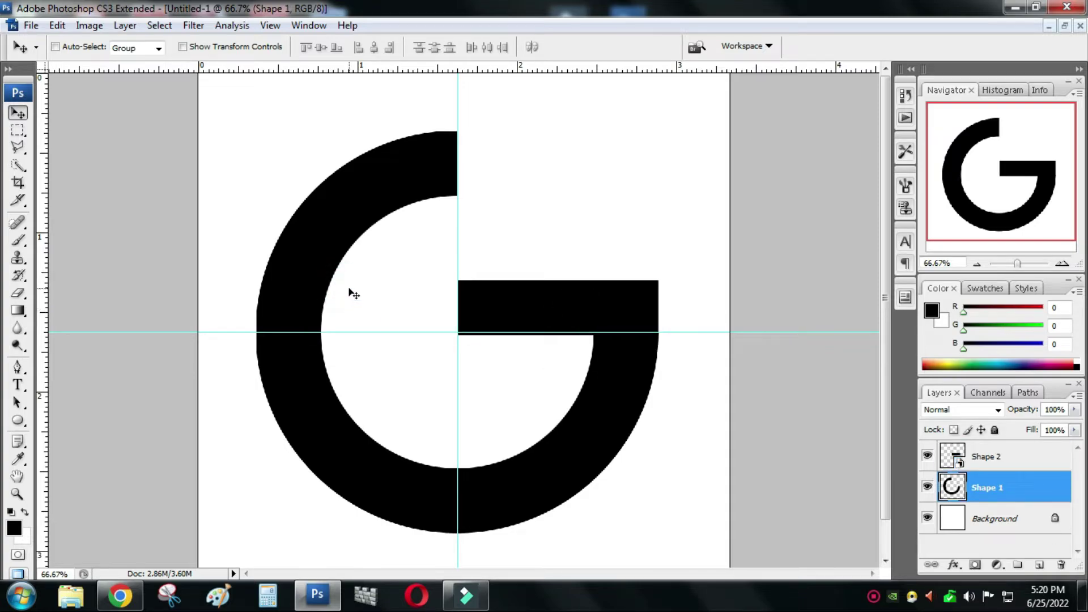
{"action": "left_click_drag", "start_coordinate": [330, 252], "coordinate": [332, 259]}
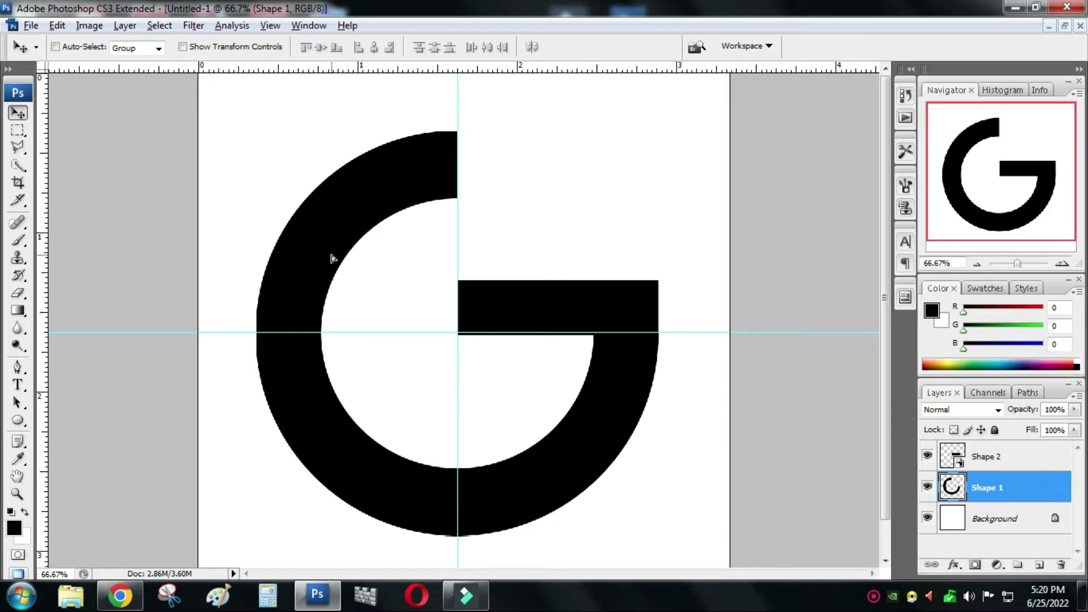
{"action": "key", "text": "ctrl+j"}
Scale the ring copy to 88.1% in width and height and center it on the guides' intersection at X 488, Y 488 px.
{"action": "key", "text": "ctrl+t"}
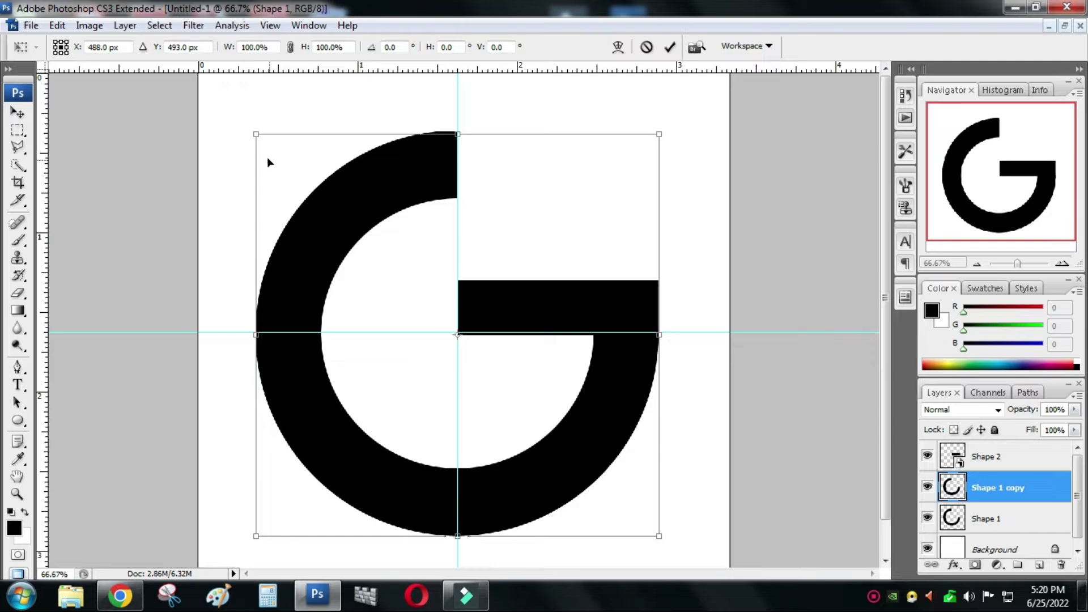
{"action": "left_click_drag", "start_coordinate": [255, 136], "coordinate": [304, 182]}
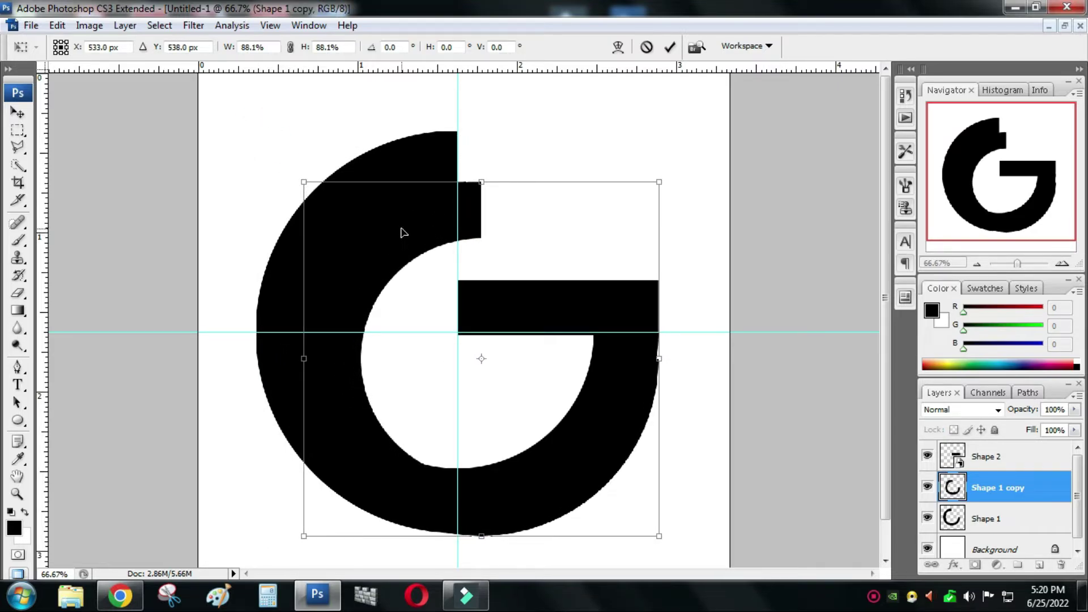
{"action": "left_click_drag", "start_coordinate": [401, 232], "coordinate": [385, 209]}
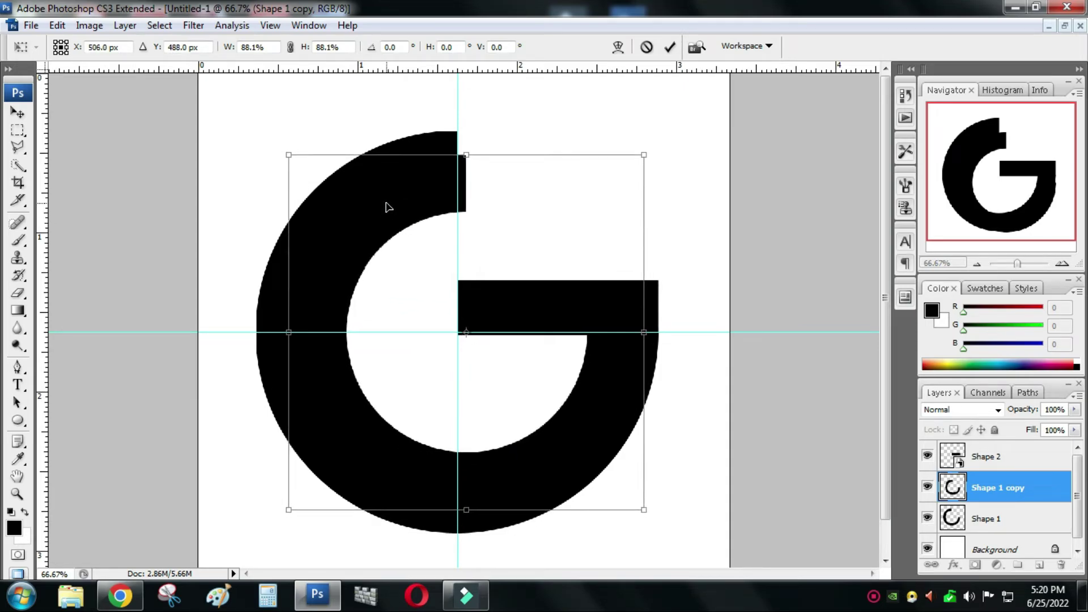
{"action": "left_click_drag", "start_coordinate": [385, 207], "coordinate": [383, 201]}
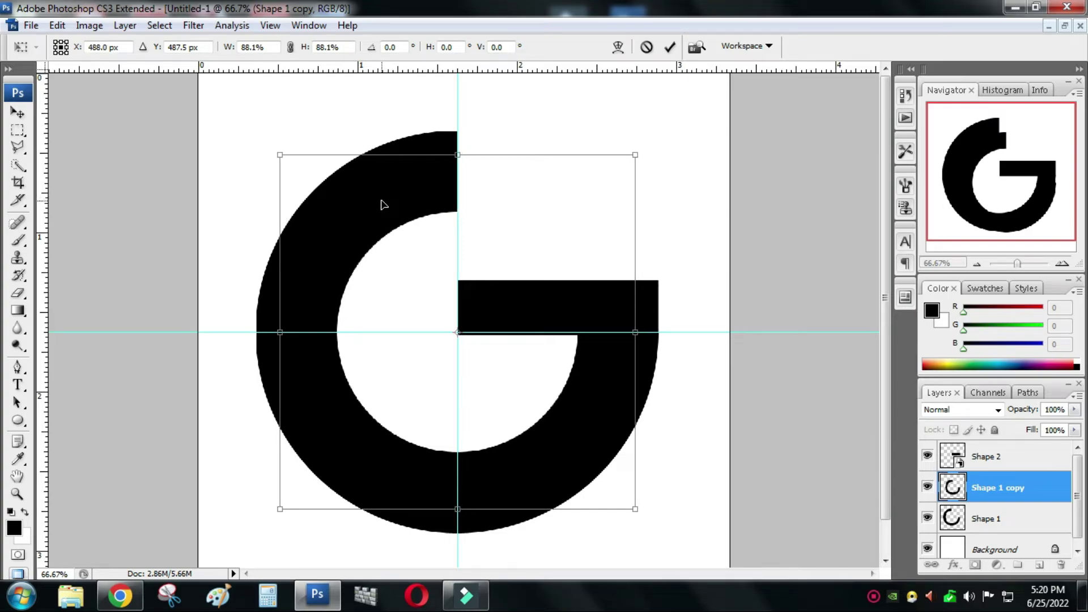
{"action": "left_click_drag", "start_coordinate": [383, 205], "coordinate": [384, 207]}
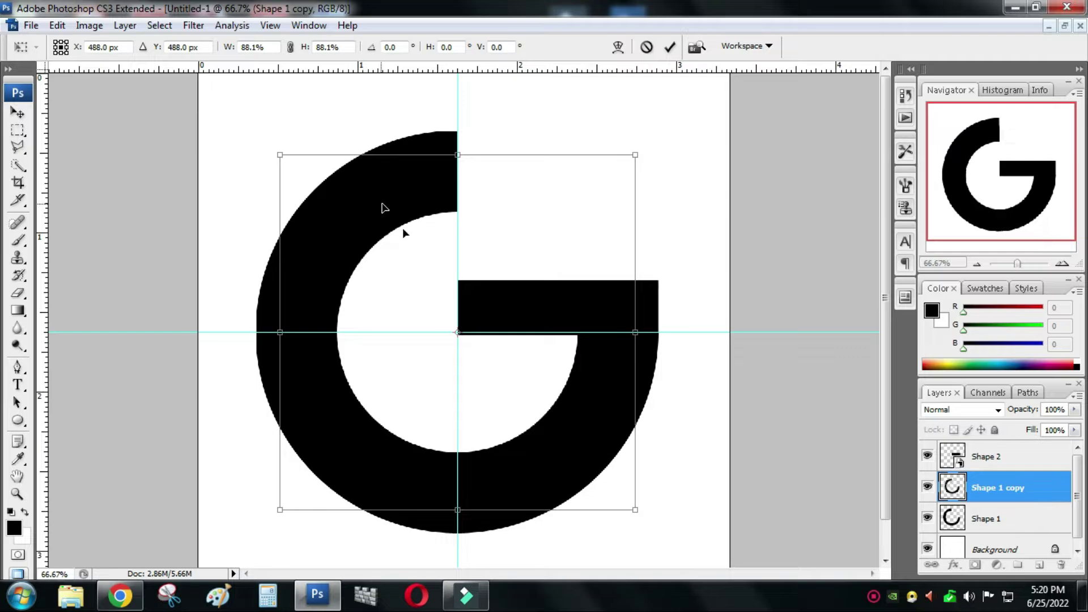
{"action": "key", "text": "Return"}
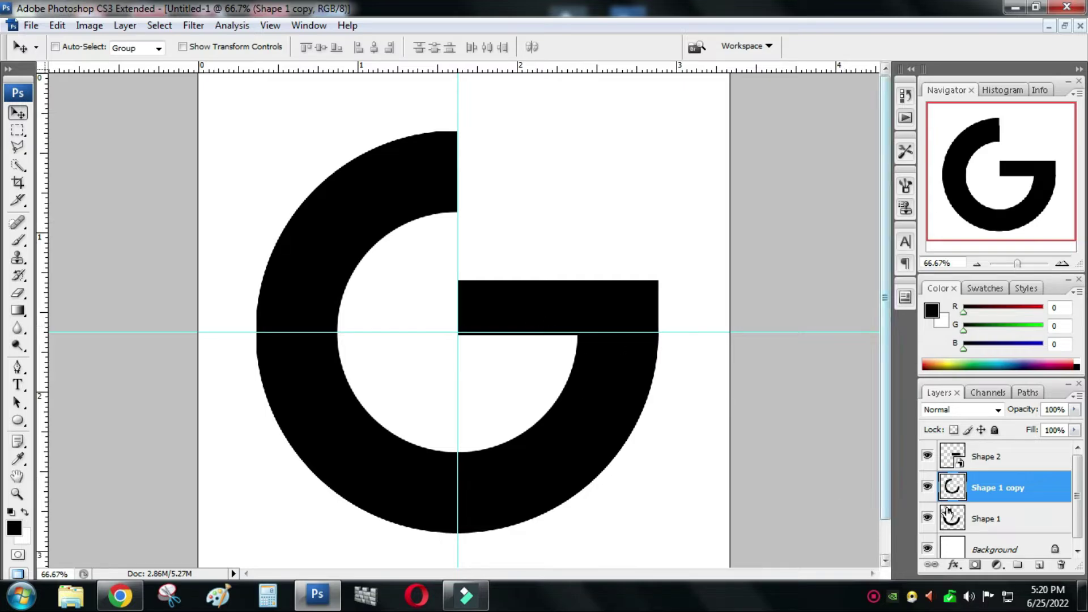
Extend the horizontal bar's lower edge slightly below the horizontal guide, to about 1269.4% height.
{"action": "right_click", "coordinate": [529, 302]}
{"action": "left_click", "coordinate": [557, 310]}
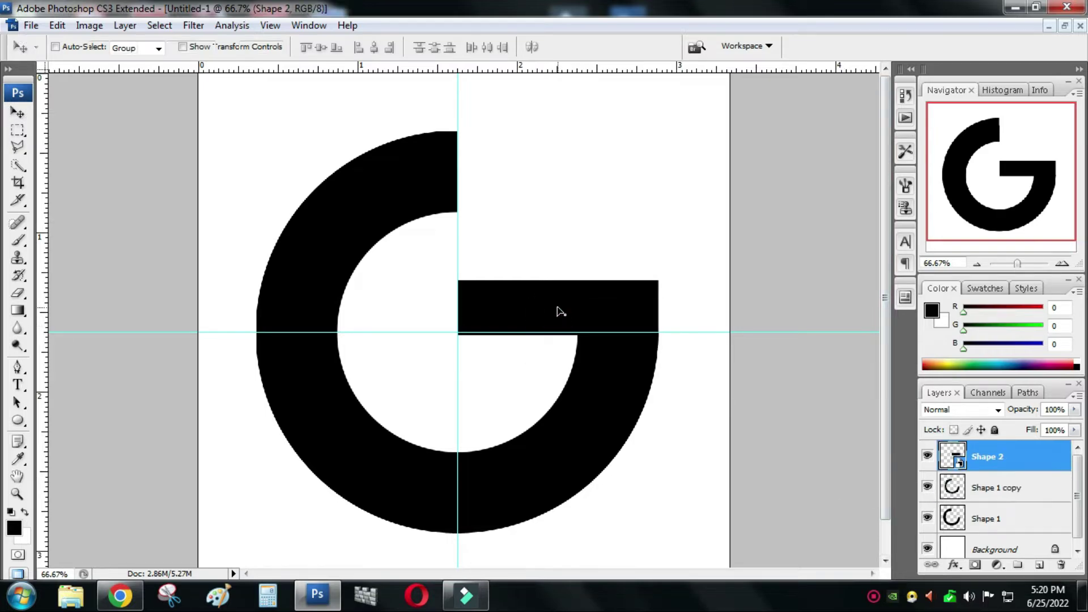
{"action": "key", "text": "ctrl+t"}
{"action": "left_click_drag", "start_coordinate": [560, 336], "coordinate": [558, 349]}
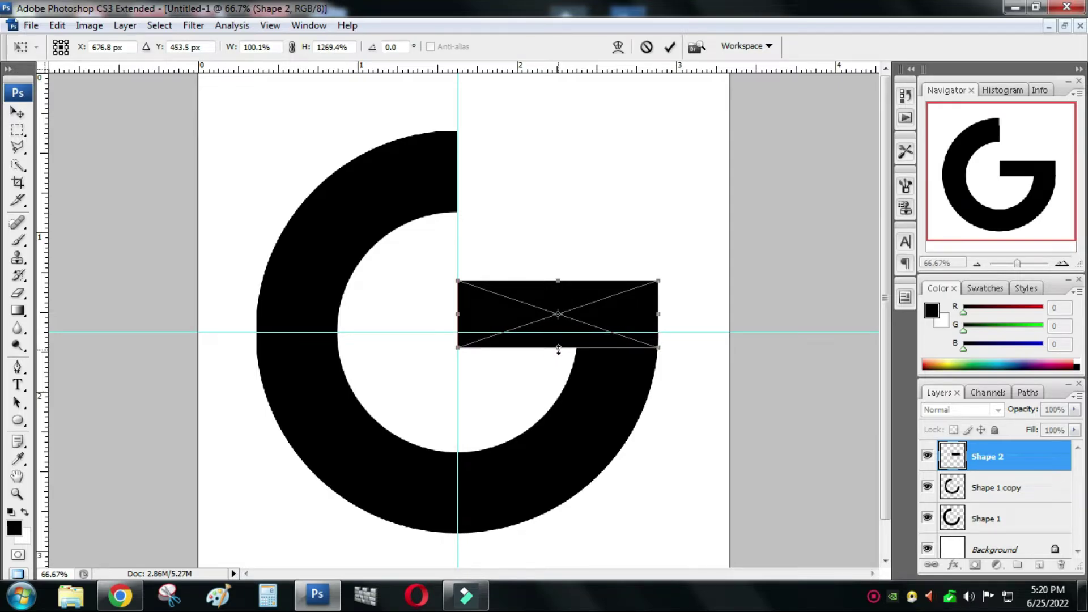
{"action": "key", "text": "Return"}
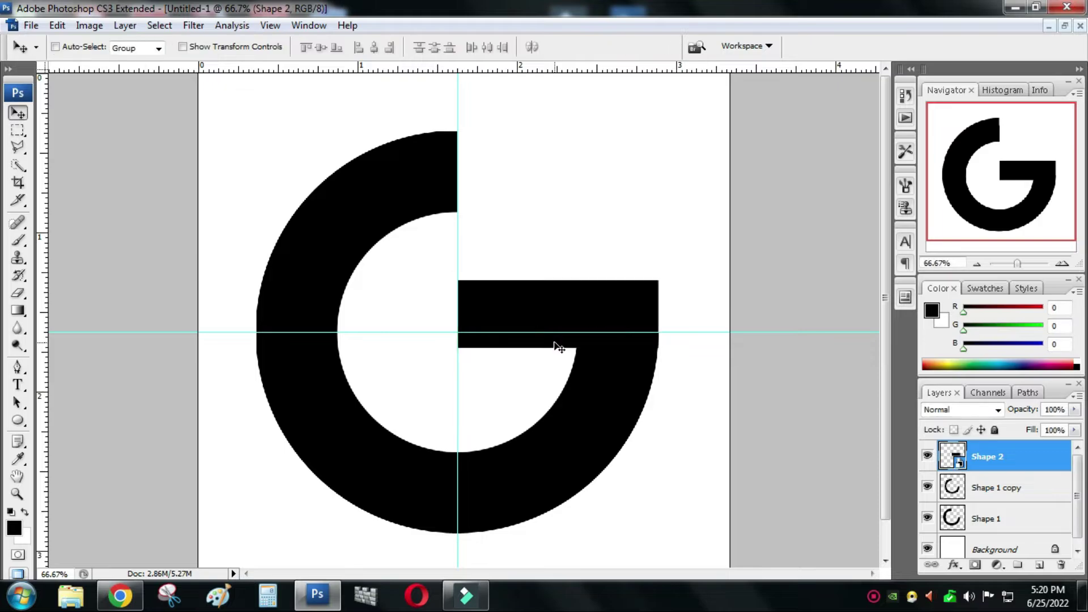
Merge the original ring layer and its scaled copy into one layer.
{"action": "left_click", "coordinate": [997, 489]}
{"action": "left_click", "coordinate": [986, 518], "text": "shift"}
{"action": "right_click", "coordinate": [983, 516]}
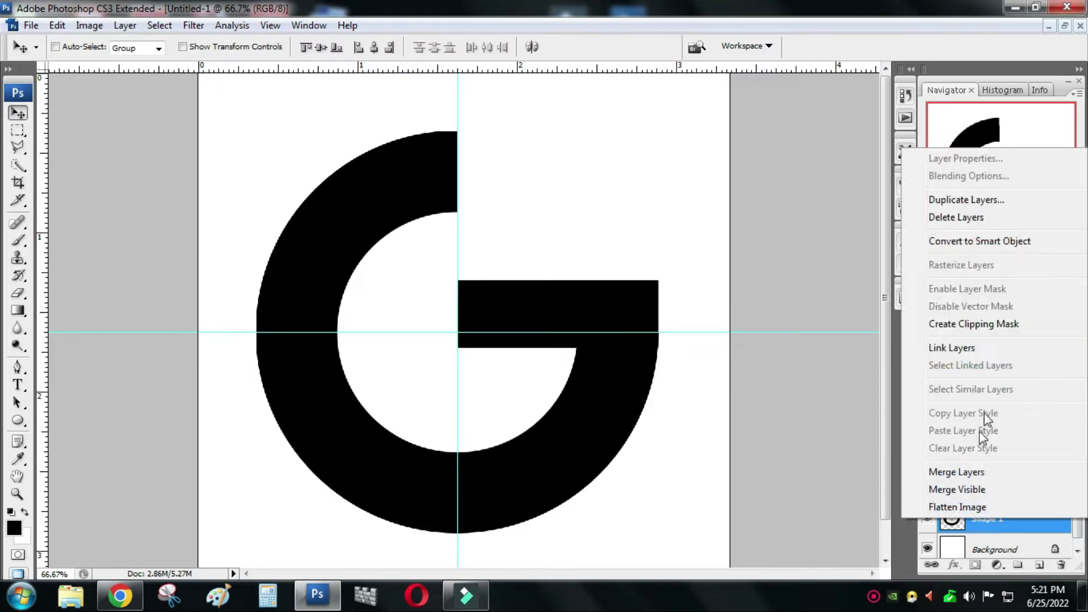
{"action": "left_click", "coordinate": [956, 472]}
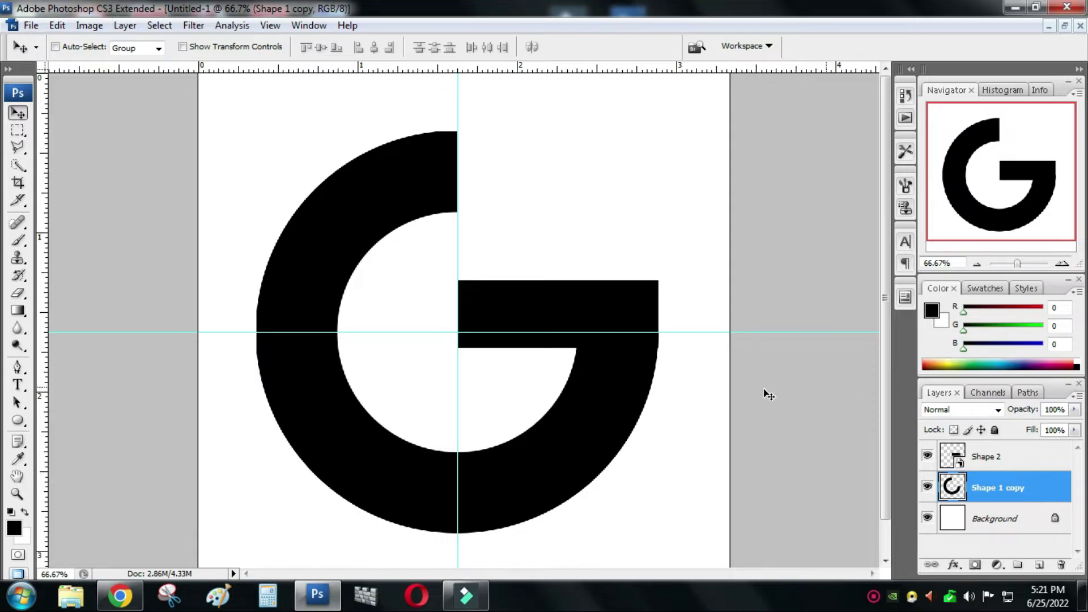
Rasterize the horizontal bar's smart object layer.
{"action": "right_click", "coordinate": [523, 305]}
{"action": "left_click", "coordinate": [556, 315]}
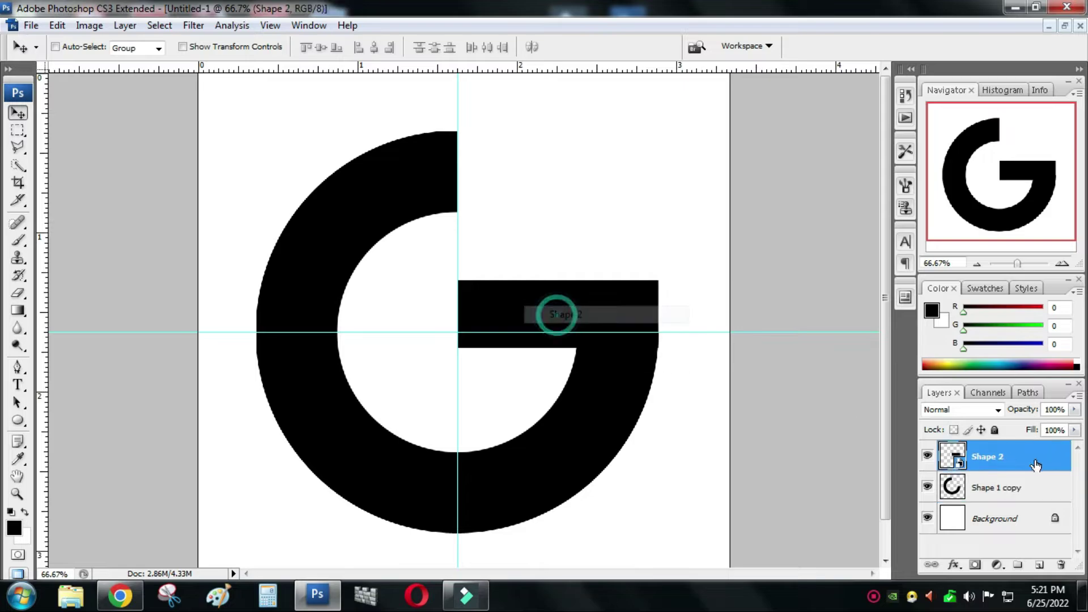
{"action": "right_click", "coordinate": [1007, 449]}
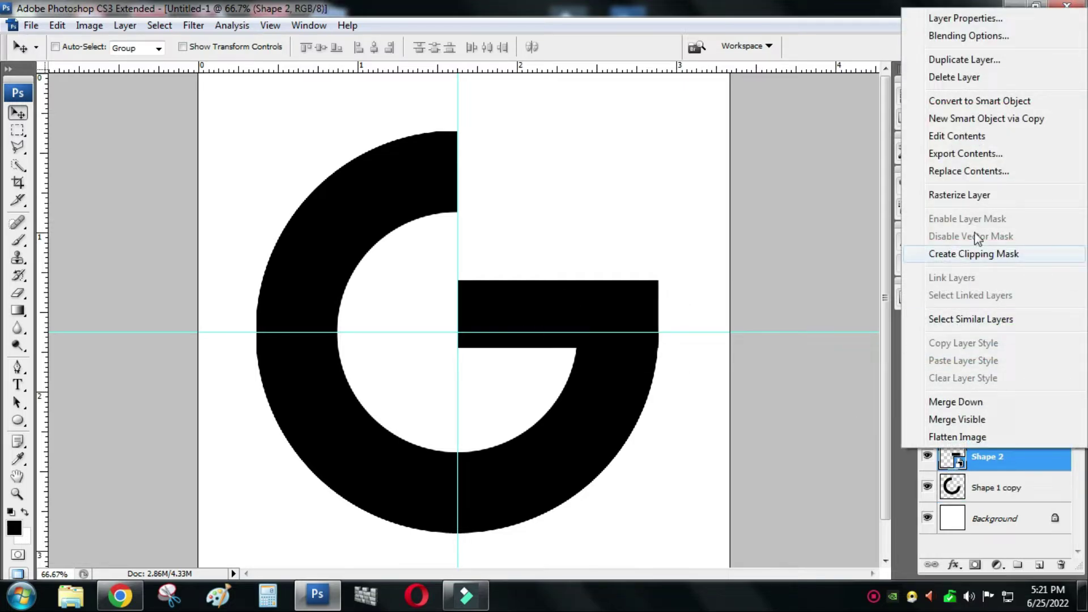
{"action": "left_click", "coordinate": [1001, 196]}
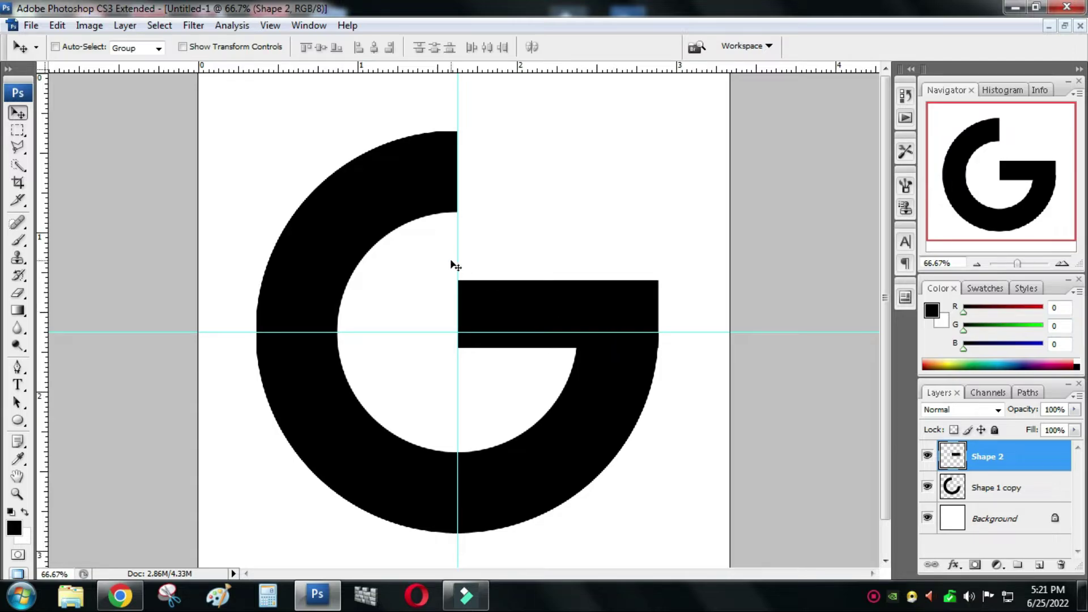
Cut off the bar's upper-right corner with a Polygonal Lasso selection from the ring's upper inner end to its right outer guide crossing, and deselect.
{"action": "left_click", "coordinate": [16, 148]}
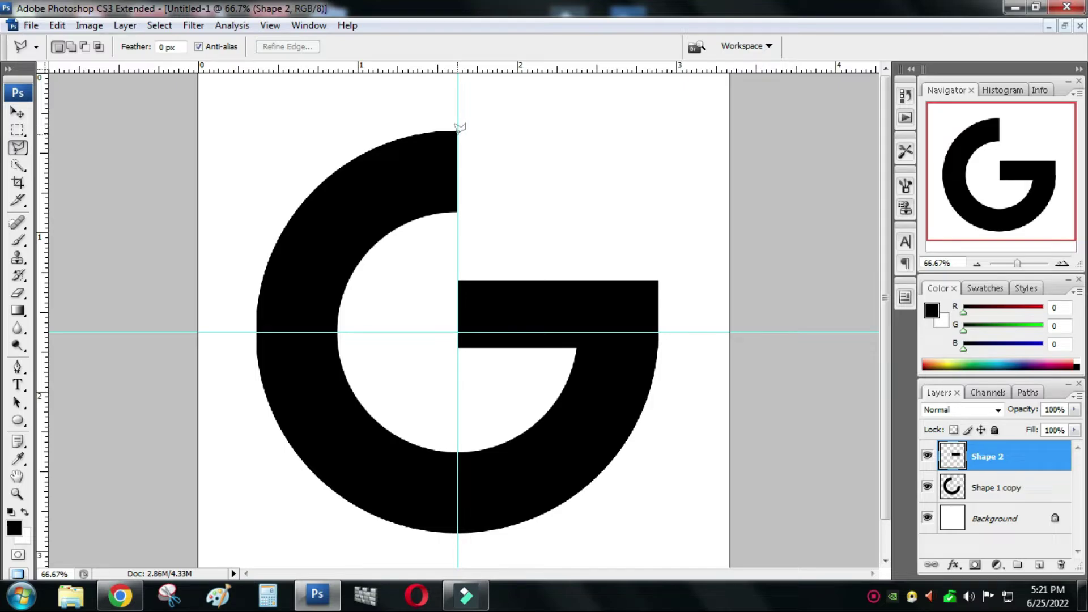
{"action": "left_click", "coordinate": [458, 213]}
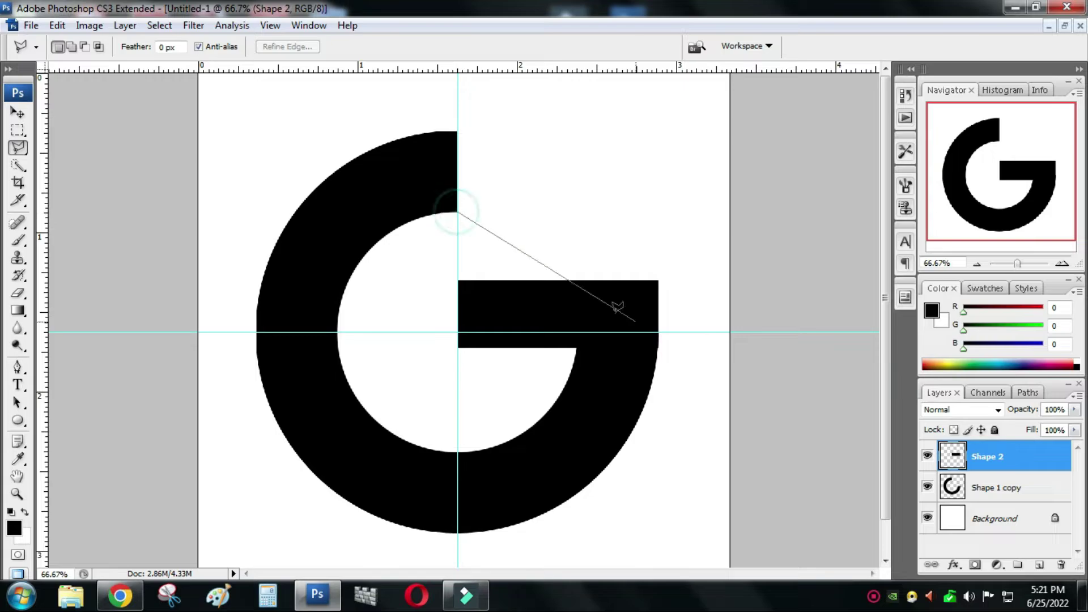
{"action": "left_click", "coordinate": [659, 331]}
{"action": "left_click", "coordinate": [697, 261]}
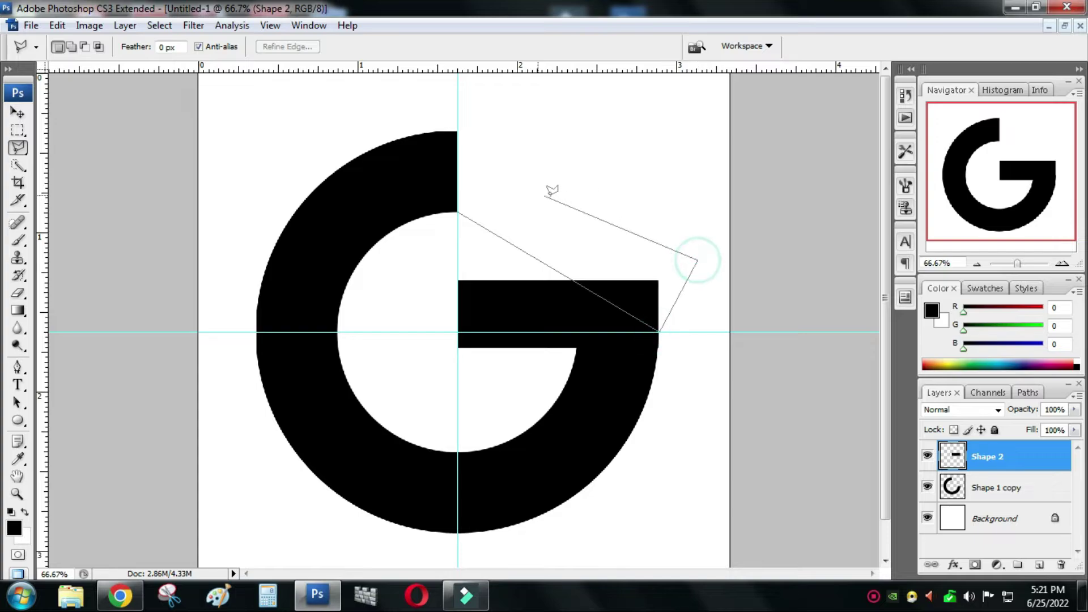
{"action": "double_click", "coordinate": [518, 189]}
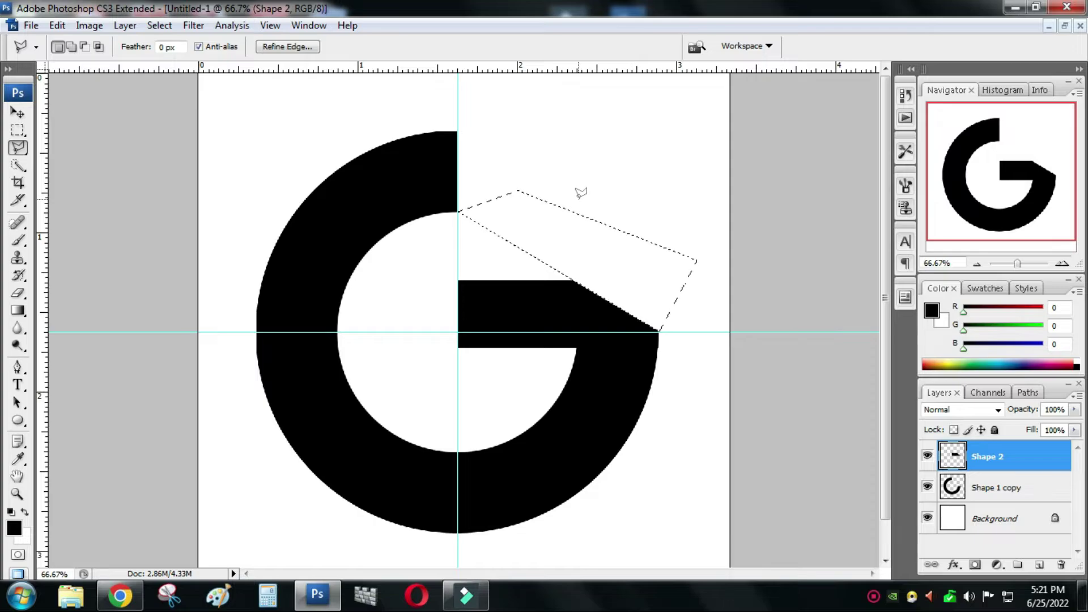
{"action": "right_click", "coordinate": [557, 233]}
{"action": "left_click", "coordinate": [581, 236]}
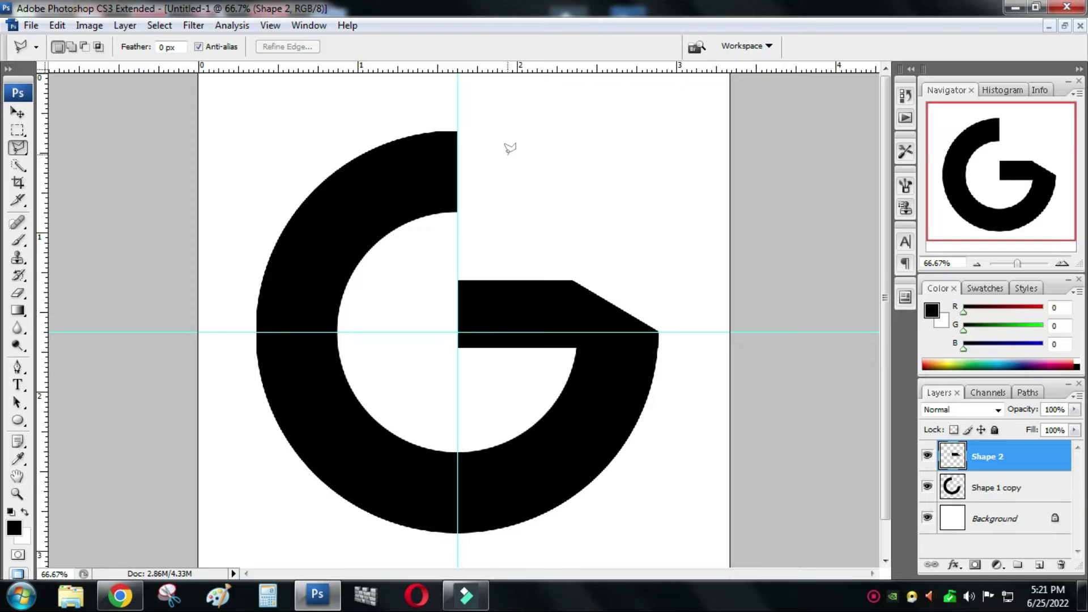
Stretch the bar's height downward to 114.2% and nudge it up to Y 450.5 px so its slanted tip meets the horizontal guide.
{"action": "left_click", "coordinate": [17, 115]}
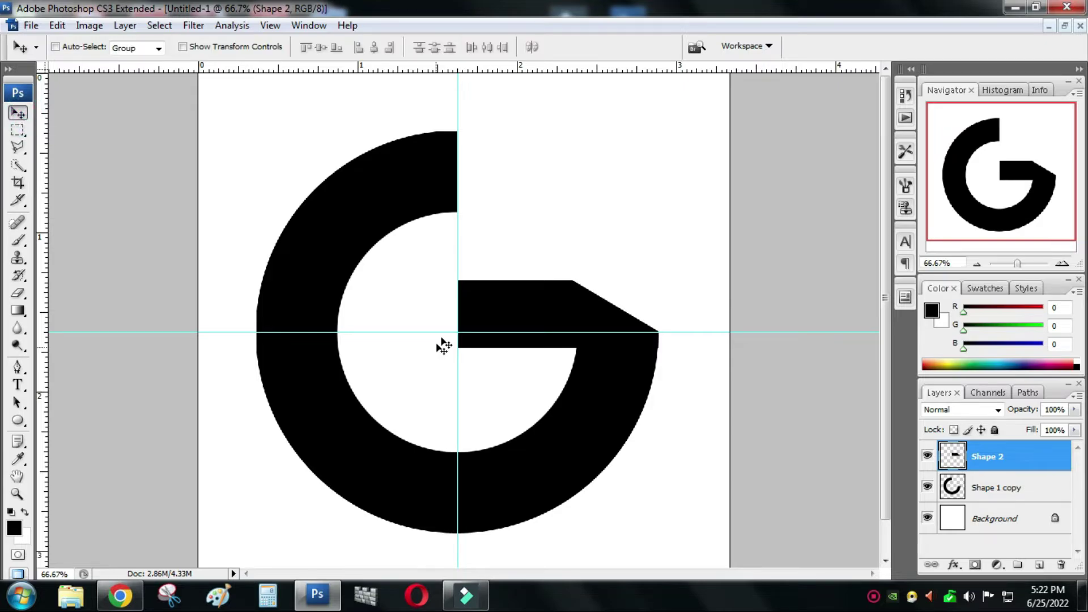
{"action": "right_click", "coordinate": [515, 307]}
{"action": "left_click", "coordinate": [534, 315]}
{"action": "key", "text": "ctrl+t"}
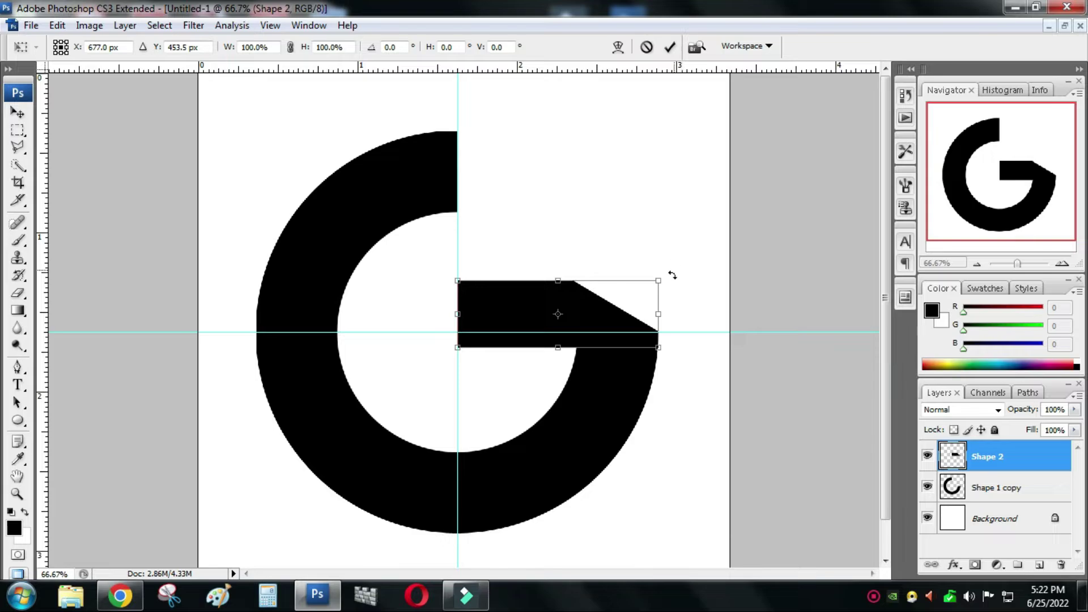
{"action": "left_click_drag", "start_coordinate": [558, 348], "coordinate": [557, 357]}
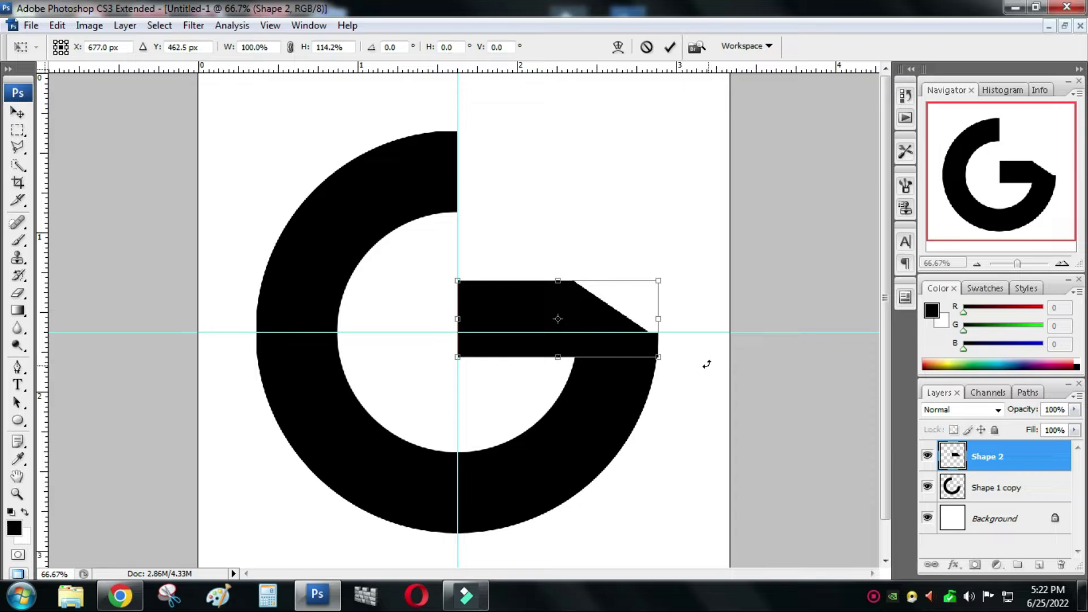
{"action": "key", "text": "Up"}
{"action": "key", "text": "Up"}
{"action": "key", "text": "Up"}
{"action": "key", "text": "Up"}
{"action": "key", "text": "Up"}
{"action": "key", "text": "Up"}
{"action": "key", "text": "Up"}
{"action": "key", "text": "Up"}
{"action": "key", "text": "Up"}
{"action": "key", "text": "Up"}
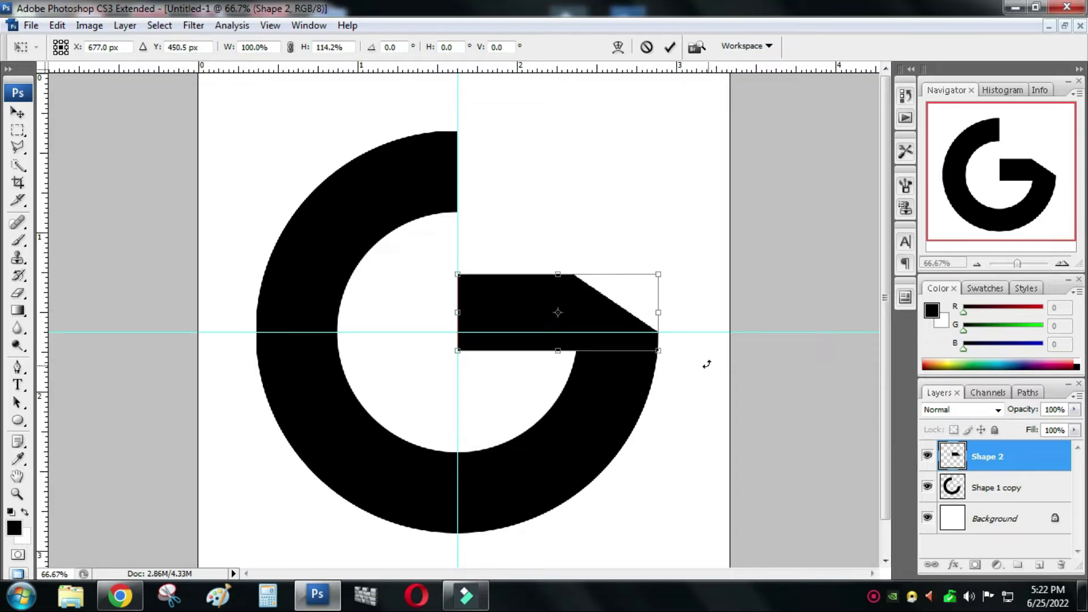
{"action": "key", "text": "Return"}
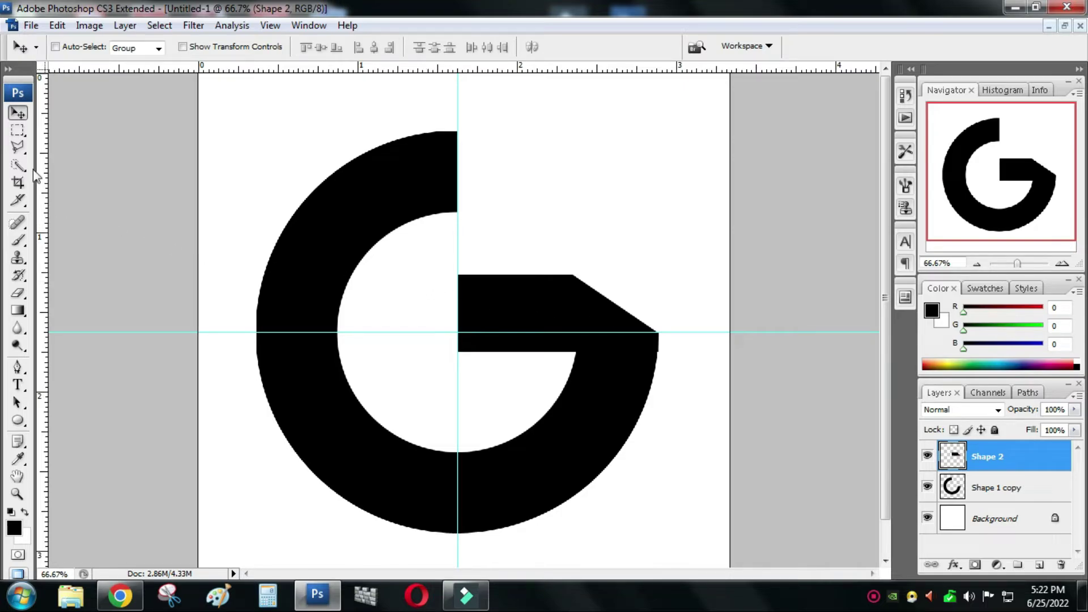
Draw a small black circle with the Ellipse tool outside the ring's upper-left edge.
{"action": "left_click", "coordinate": [18, 421]}
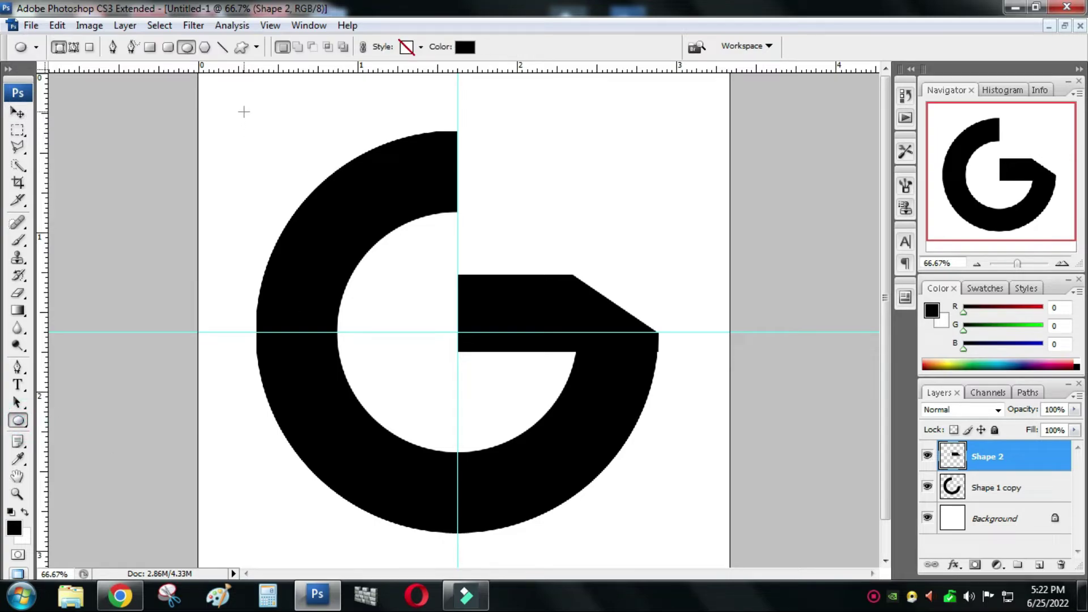
{"action": "left_click_drag", "start_coordinate": [243, 109], "coordinate": [303, 187]}
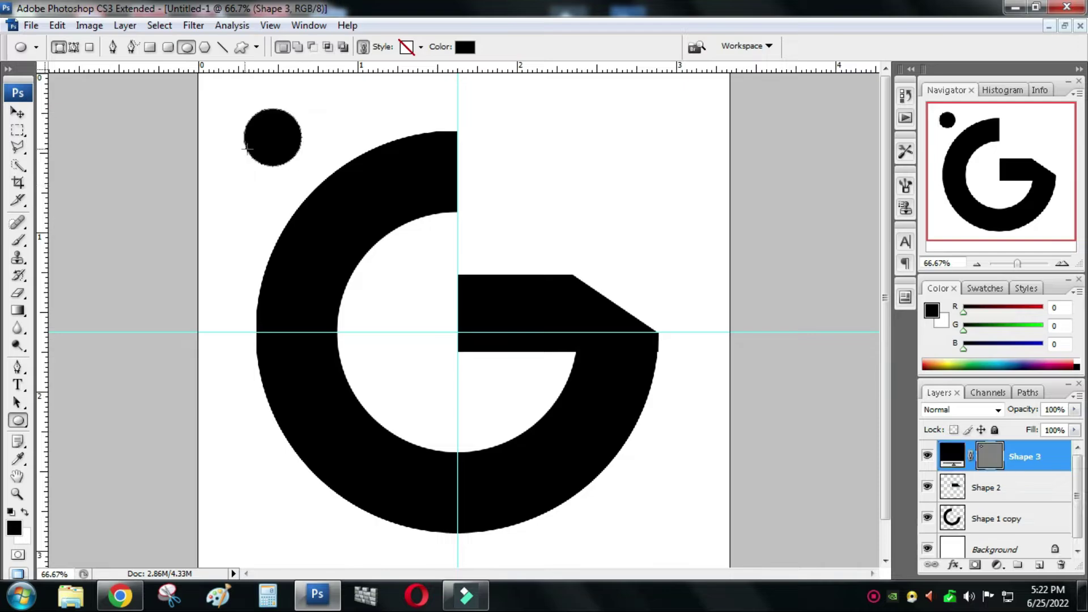
Rasterize the small circle's layer and move the circle to the ring's upper open end, on the vertical guide.
{"action": "right_click", "coordinate": [1025, 462]}
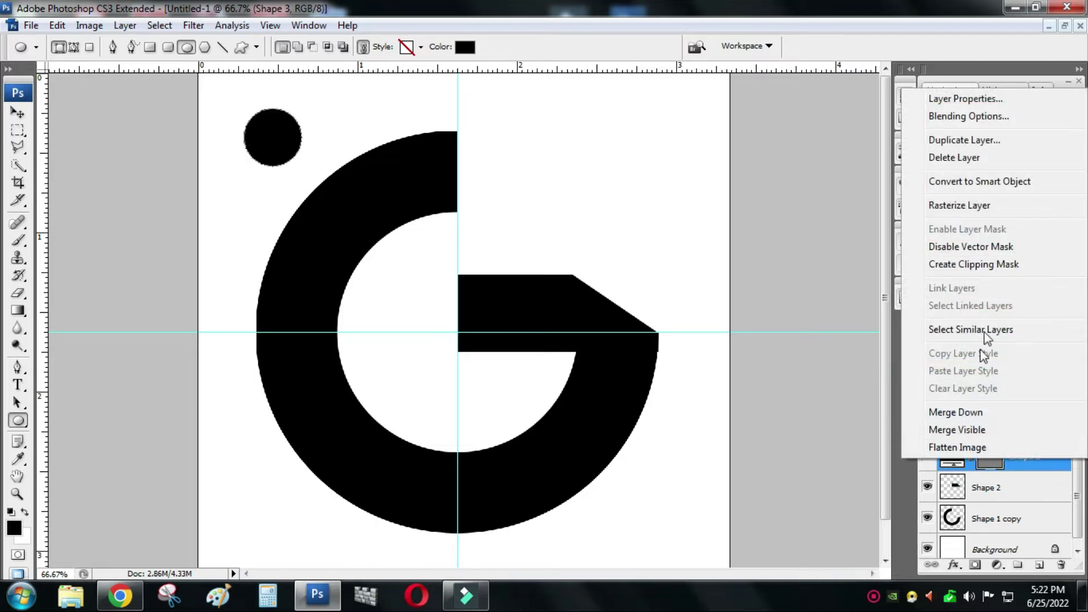
{"action": "left_click", "coordinate": [959, 205]}
{"action": "left_click", "coordinate": [17, 112]}
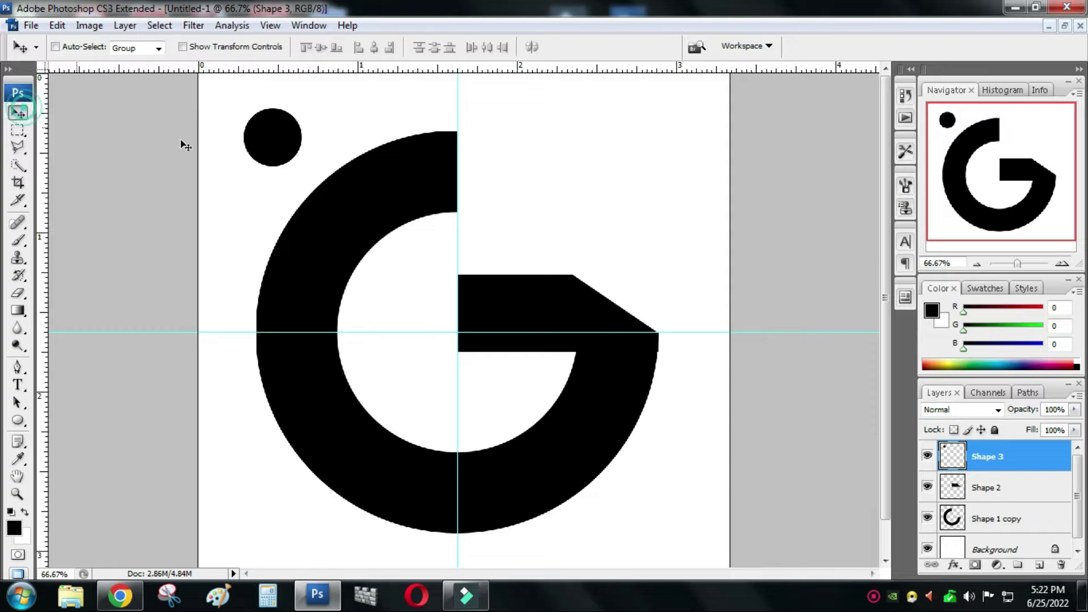
{"action": "right_click", "coordinate": [276, 138]}
{"action": "left_click", "coordinate": [288, 145]}
{"action": "left_click_drag", "start_coordinate": [266, 123], "coordinate": [448, 147]}
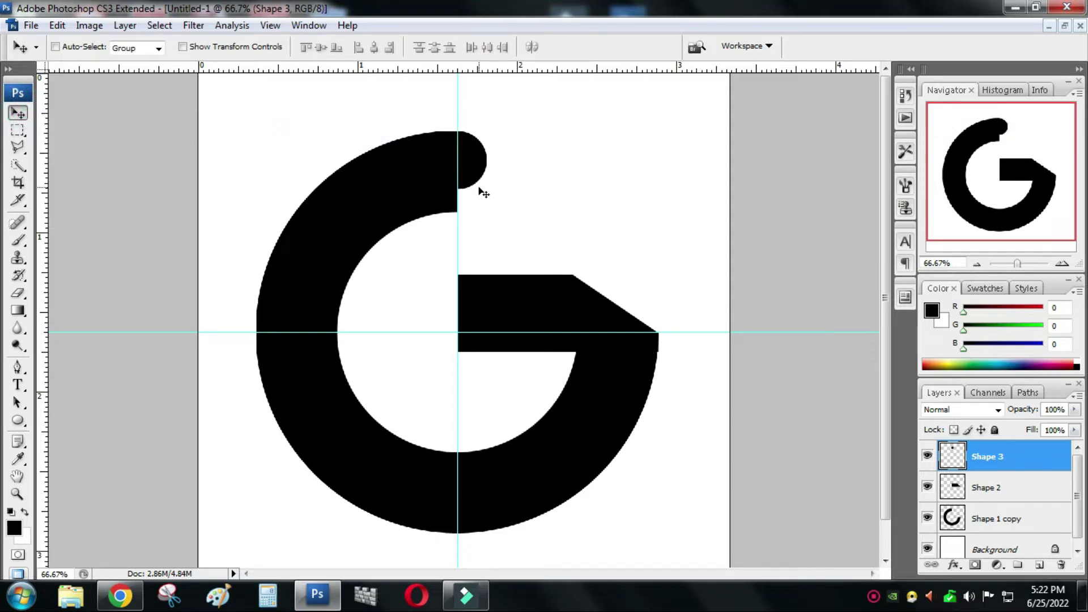
Scale the circle proportionally to 138.4% to match the ring's thickness and center it on the vertical guide as a rounded end cap.
{"action": "left_click", "coordinate": [471, 151], "text": "ctrl"}
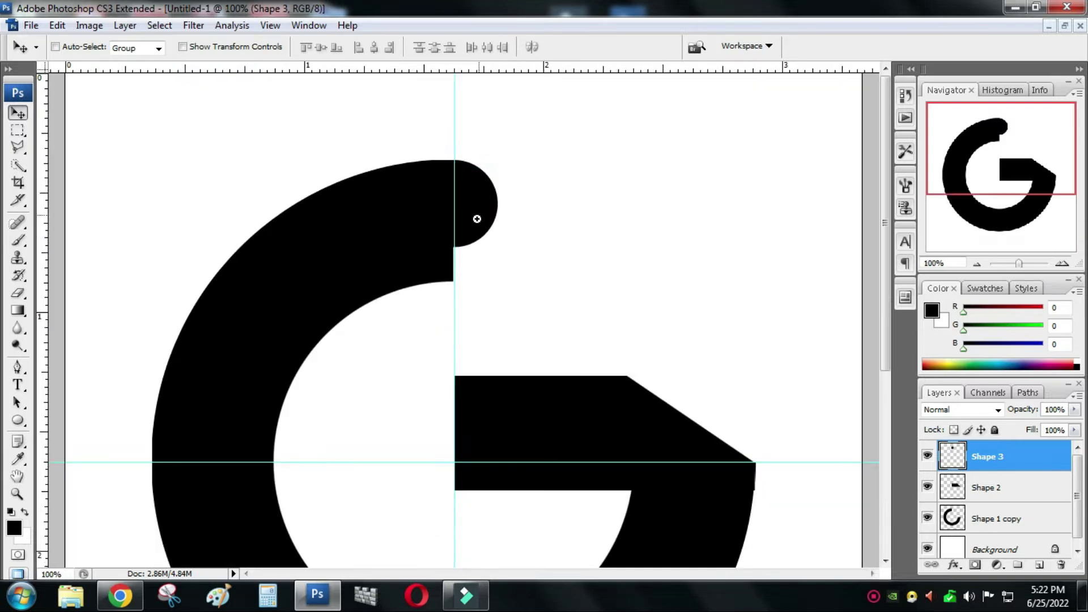
{"action": "left_click", "coordinate": [476, 218], "text": "ctrl"}
{"action": "scroll", "coordinate": [484, 221], "scroll_direction": "down", "scroll_amount": 1}
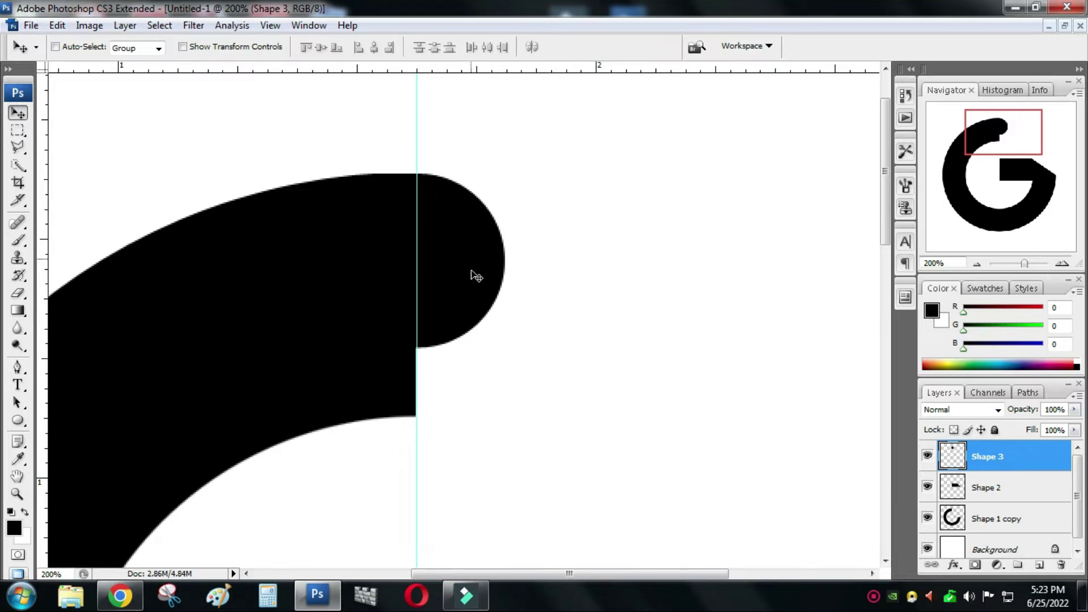
{"action": "key", "text": "ctrl+t"}
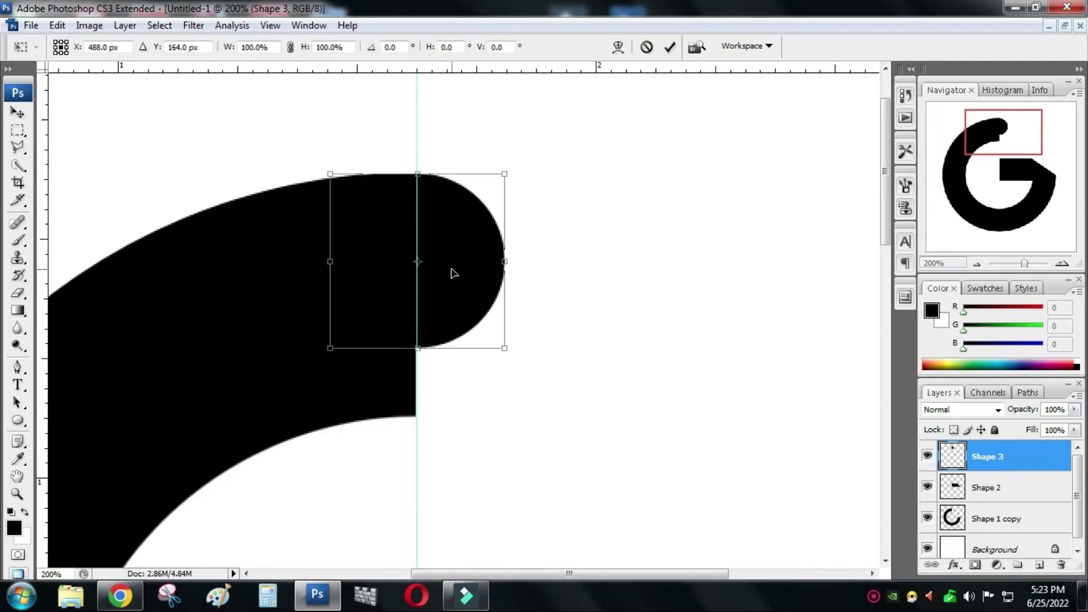
{"action": "left_click_drag", "start_coordinate": [502, 347], "coordinate": [551, 433]}
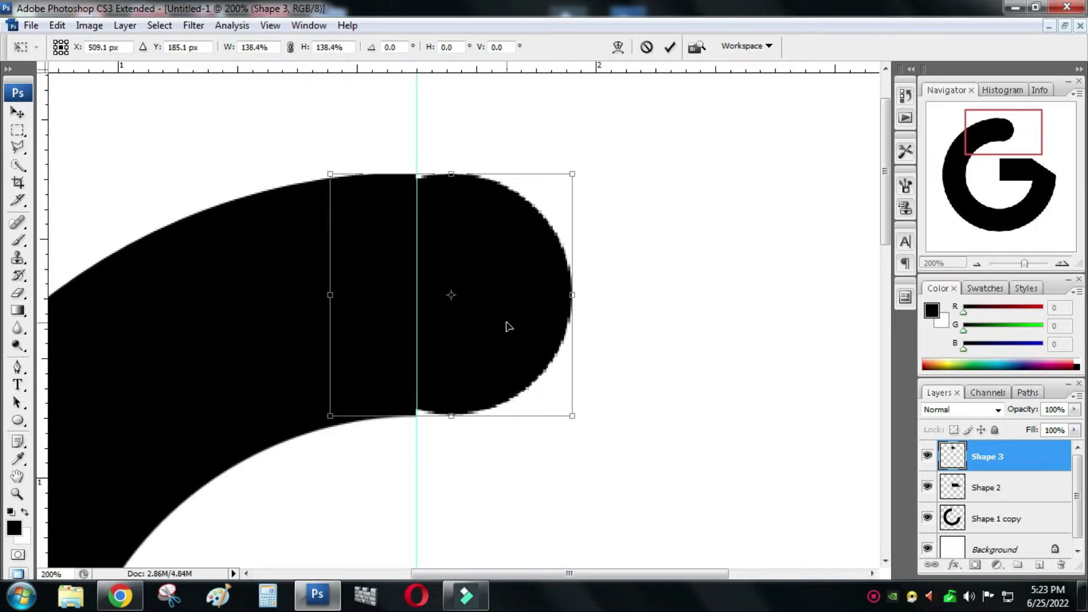
{"action": "key", "text": "Return"}
{"action": "key", "text": "ctrl+z"}
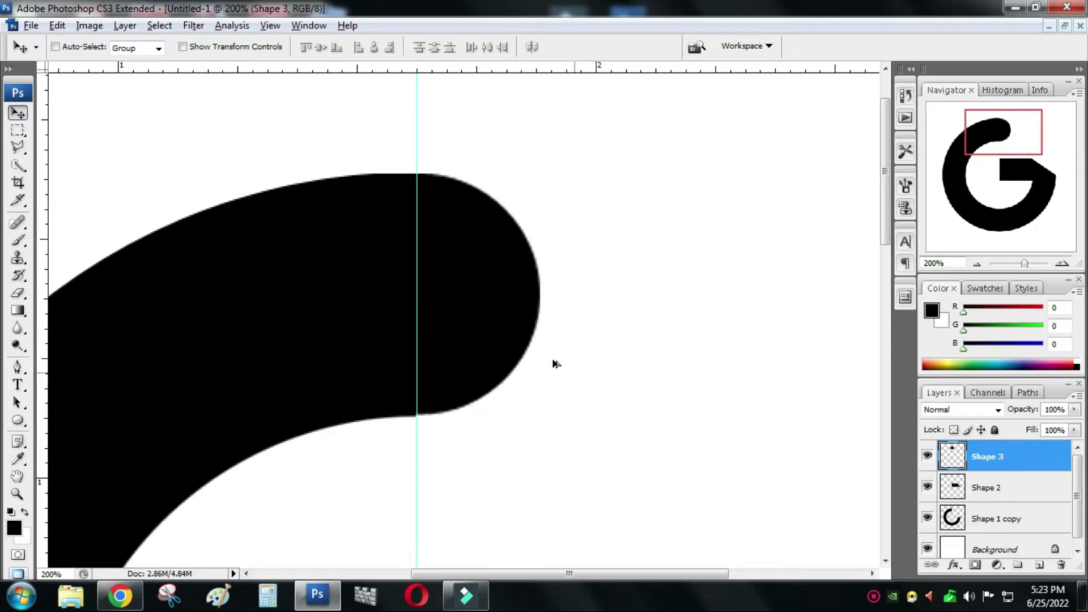
{"action": "left_click", "coordinate": [540, 339], "text": "alt"}
{"action": "left_click", "coordinate": [545, 377], "text": "alt"}
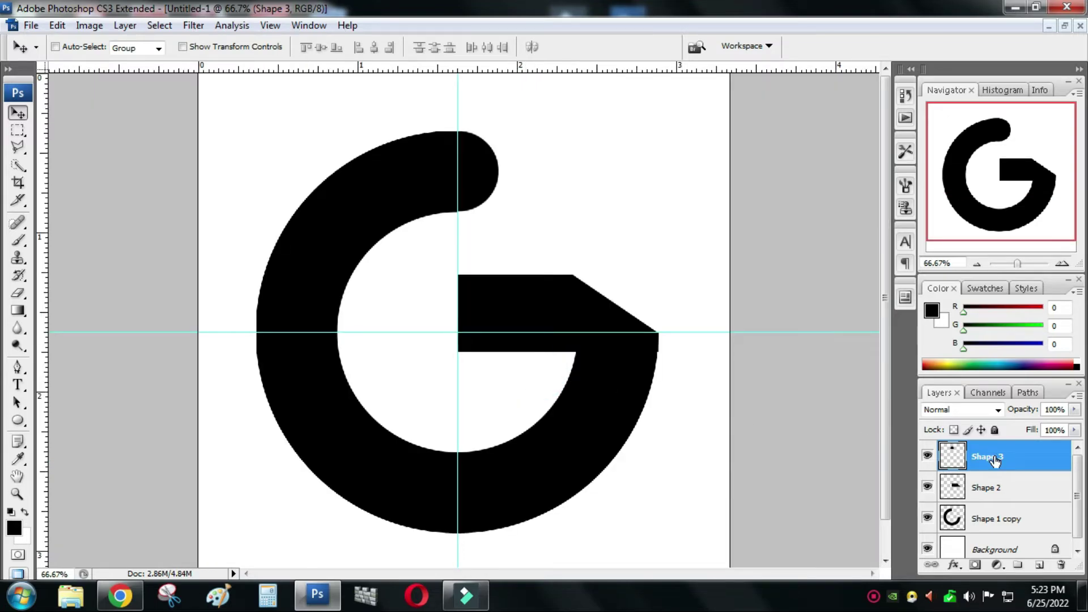
Merge the circle layer with the ring layer and select the merged shape.
{"action": "left_click", "coordinate": [997, 520], "text": "ctrl"}
{"action": "right_click", "coordinate": [996, 520]}
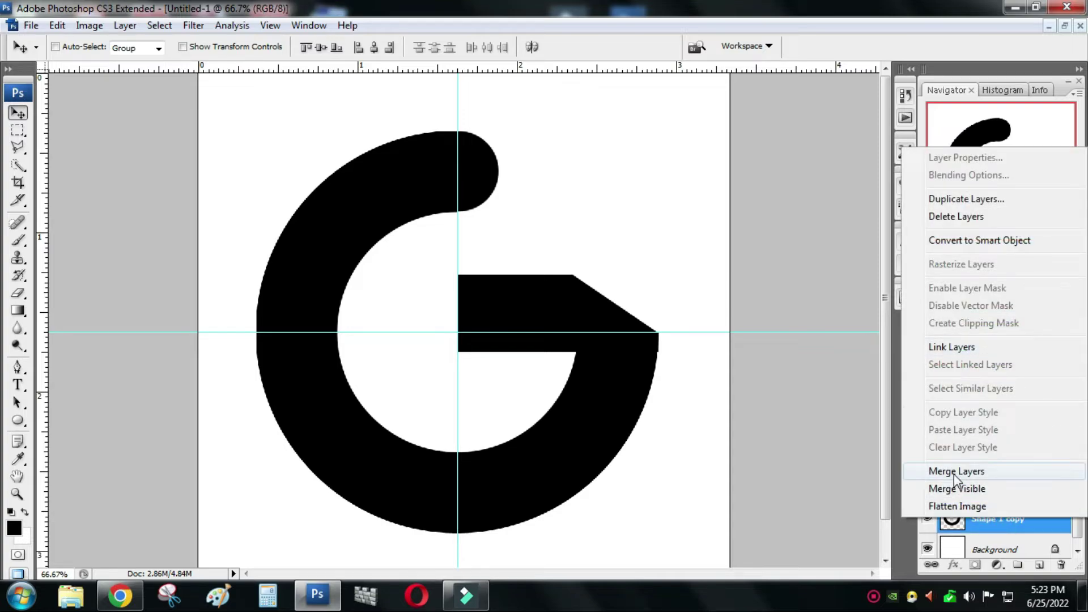
{"action": "left_click", "coordinate": [953, 472]}
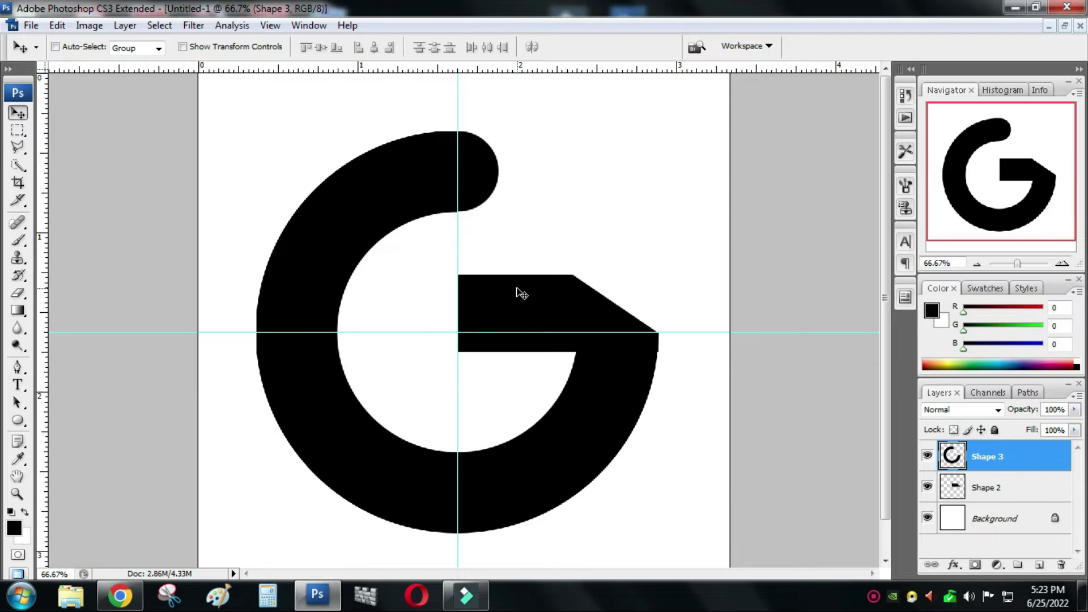
{"action": "right_click", "coordinate": [316, 278]}
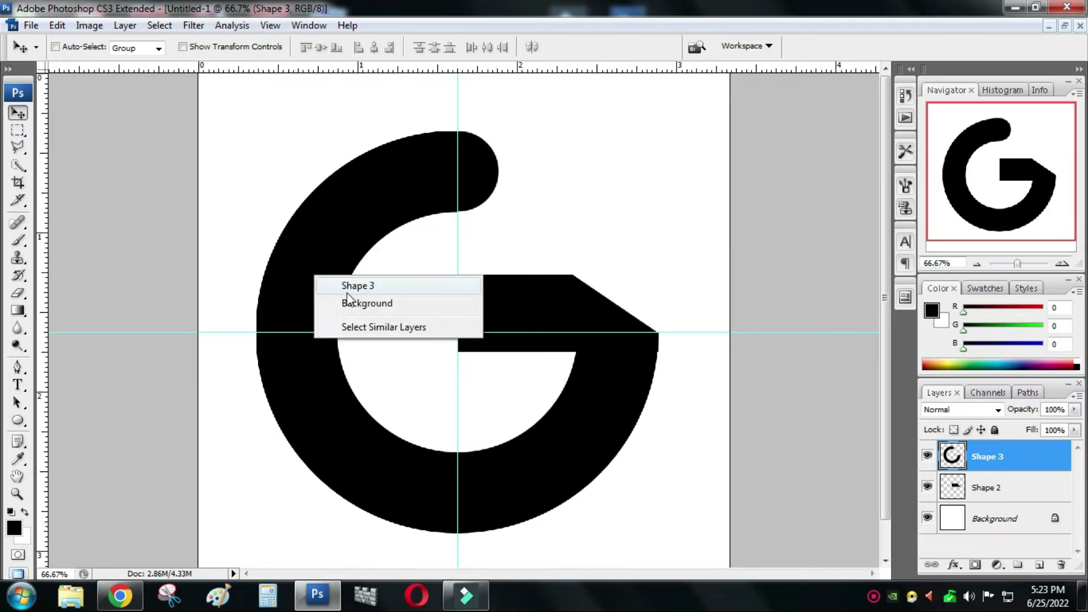
{"action": "left_click", "coordinate": [349, 291]}
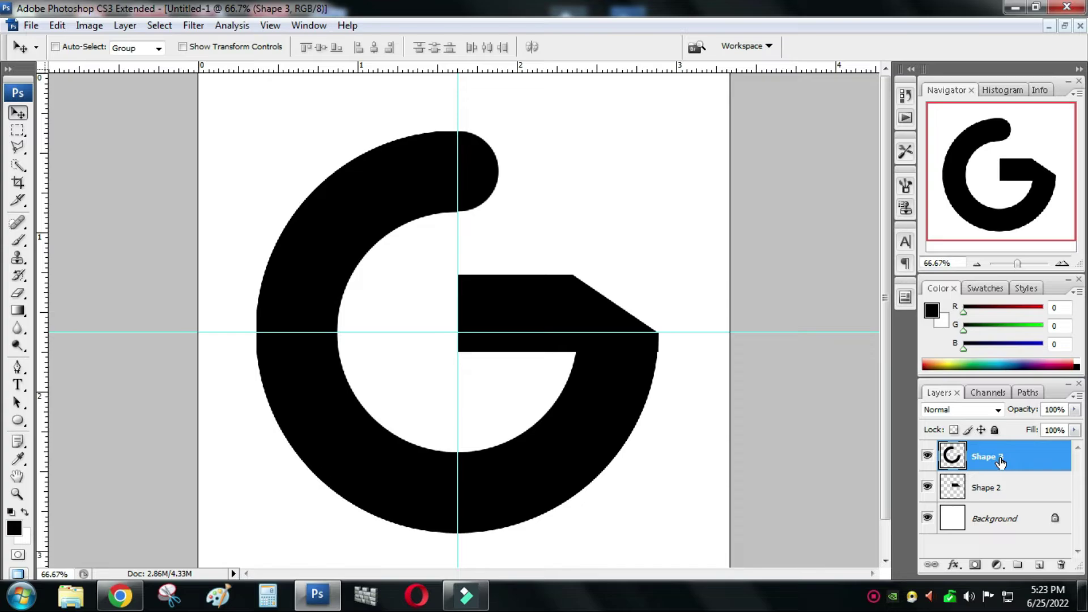
Add a Gradient Overlay to the horizontal bar's layer and open its gradient for editing.
{"action": "left_click", "coordinate": [985, 491]}
{"action": "right_click", "coordinate": [985, 490]}
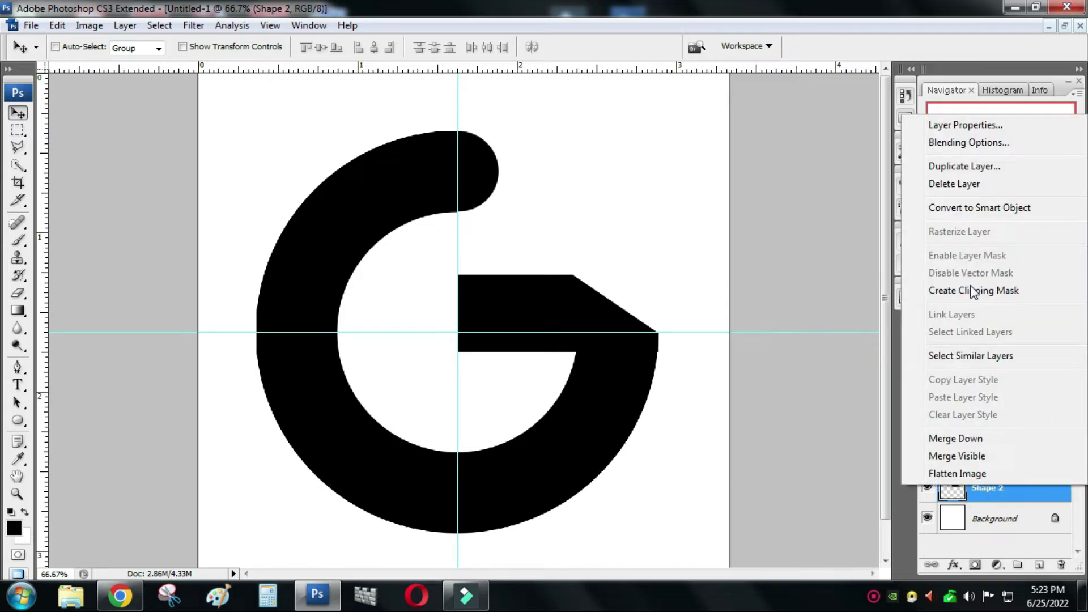
{"action": "left_click", "coordinate": [949, 146]}
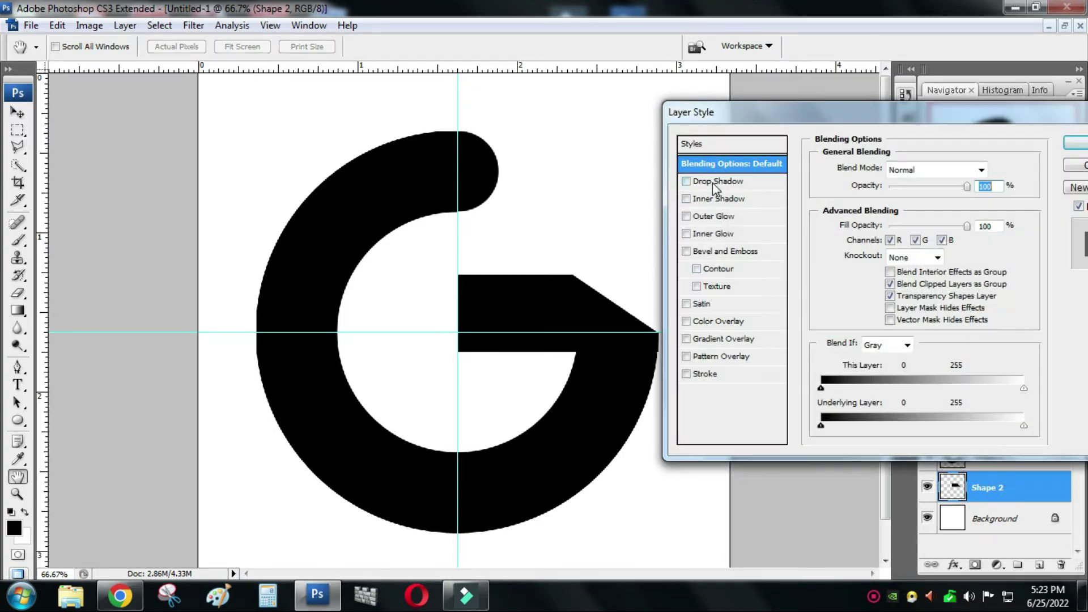
{"action": "left_click", "coordinate": [729, 340]}
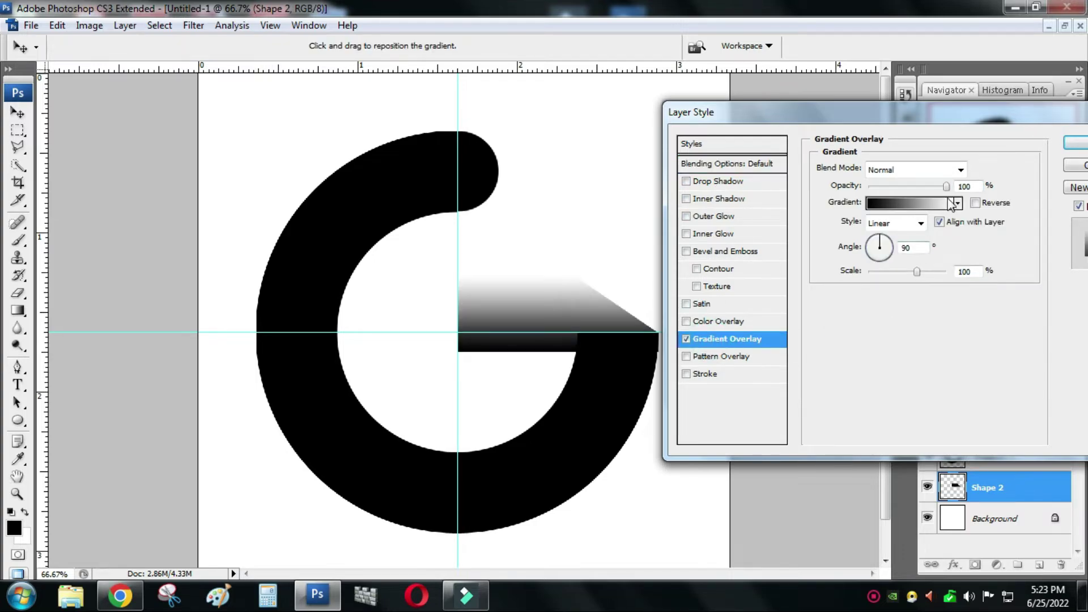
{"action": "left_click", "coordinate": [906, 203]}
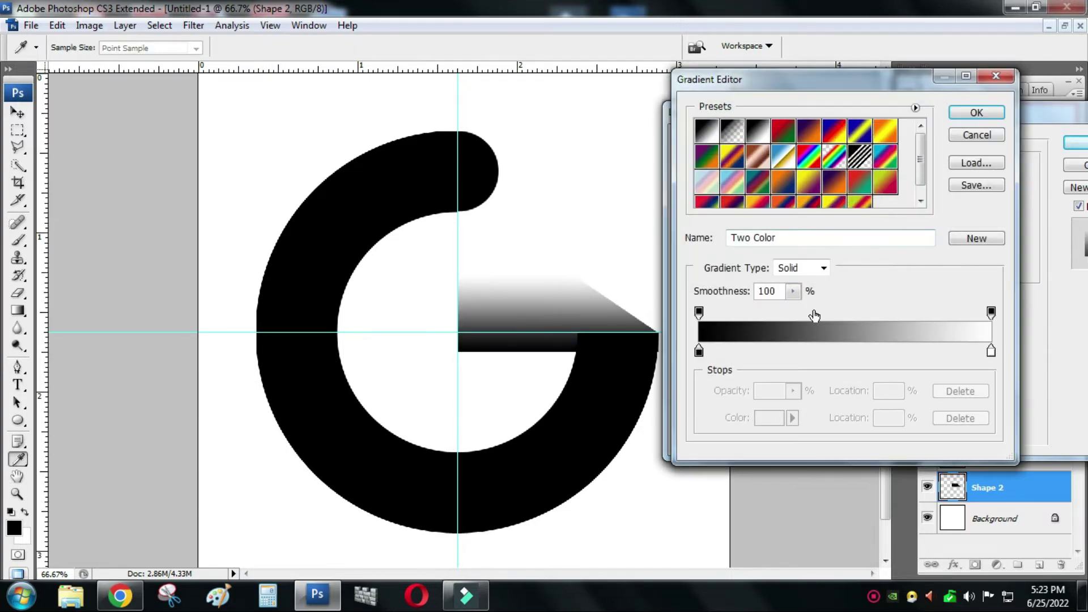
Set the gradient's starting color stop to turquoise #03c4db after trying several blue shades.
{"action": "left_click", "coordinate": [699, 352]}
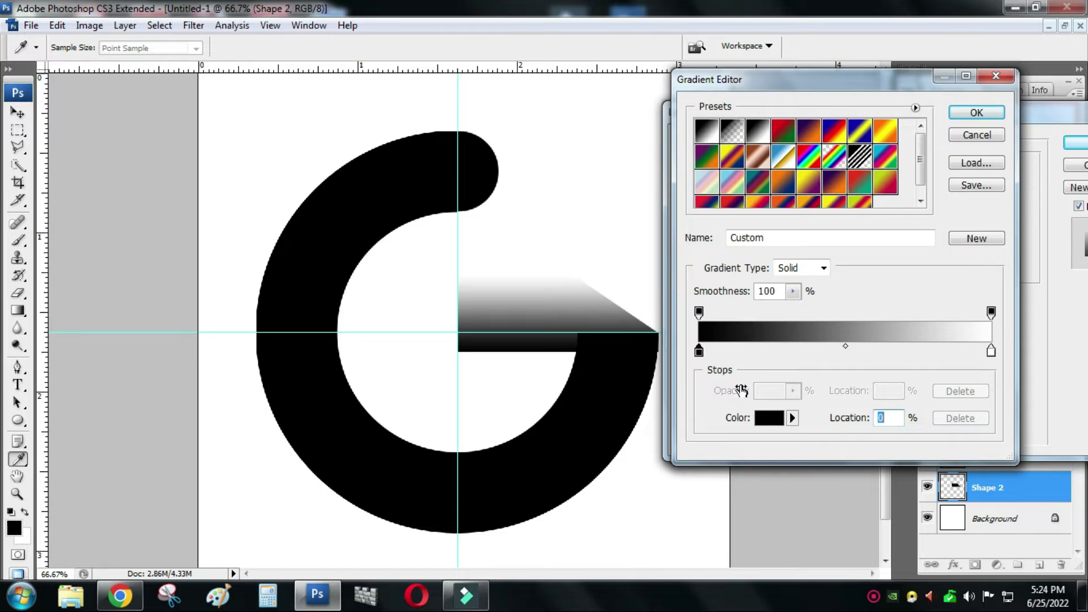
{"action": "left_click", "coordinate": [774, 418]}
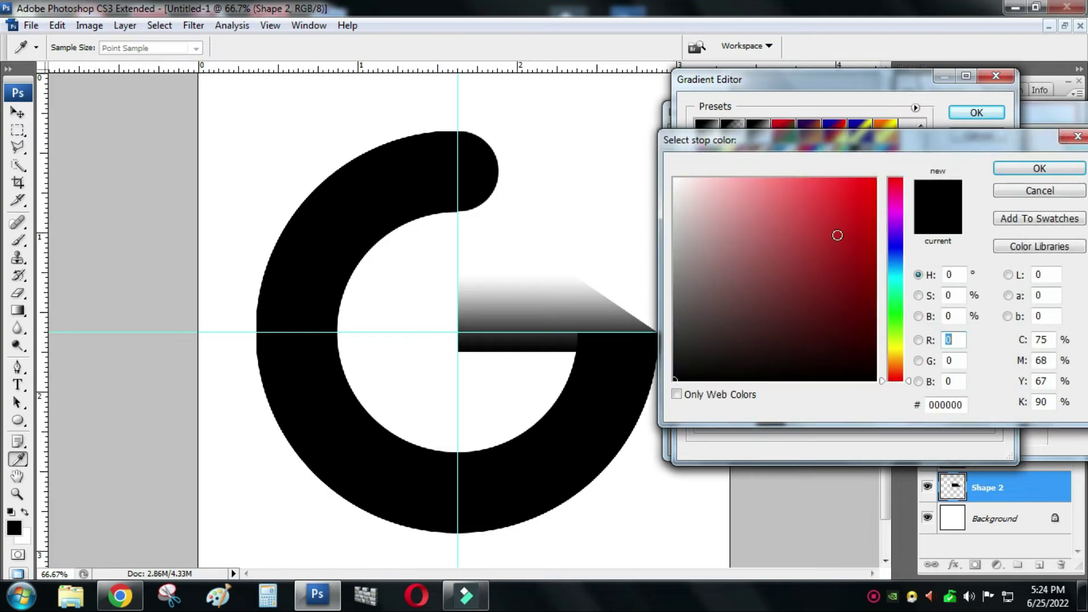
{"action": "left_click", "coordinate": [897, 246]}
{"action": "left_click", "coordinate": [872, 195]}
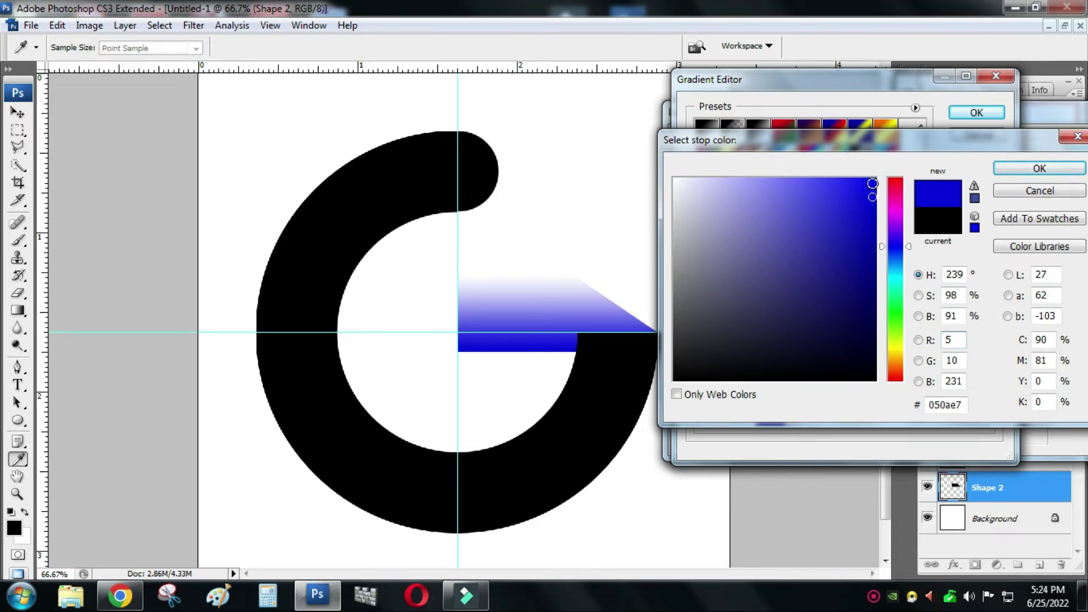
{"action": "left_click", "coordinate": [872, 183]}
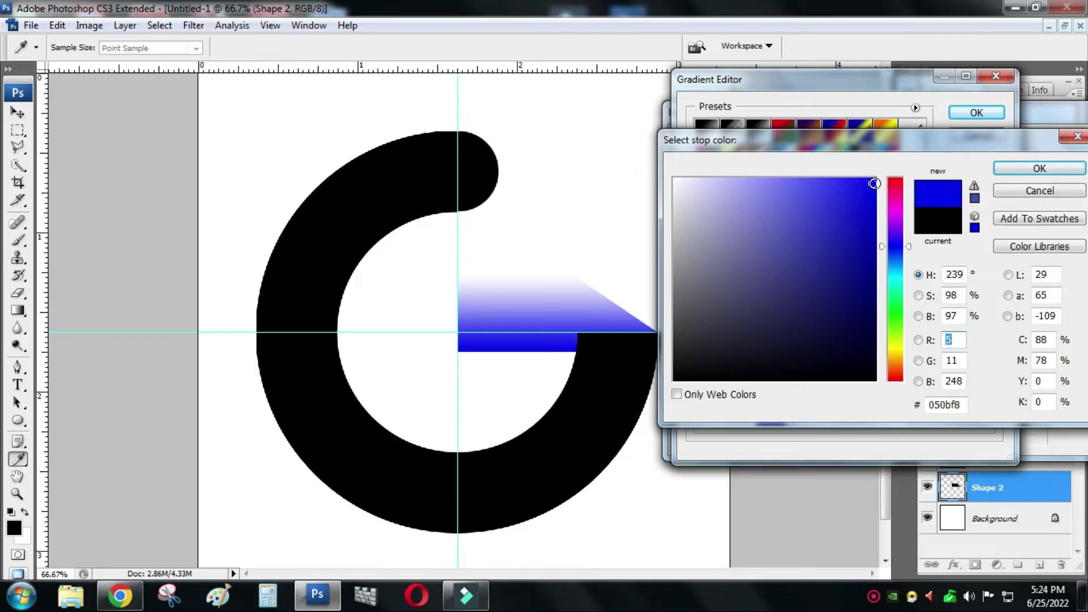
{"action": "left_click", "coordinate": [874, 180]}
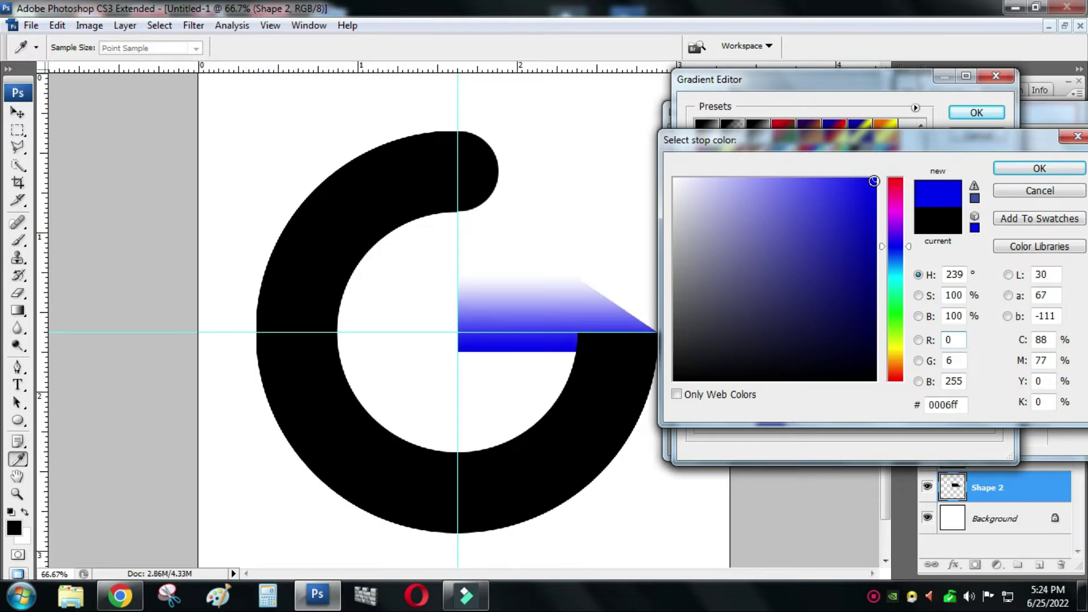
{"action": "left_click", "coordinate": [873, 182]}
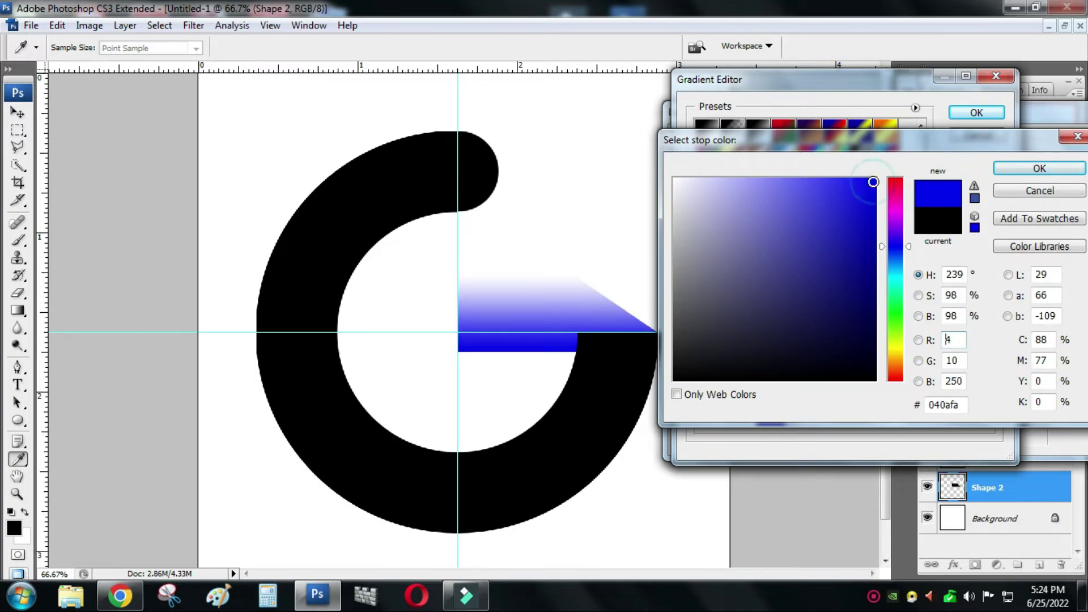
{"action": "left_click", "coordinate": [876, 179]}
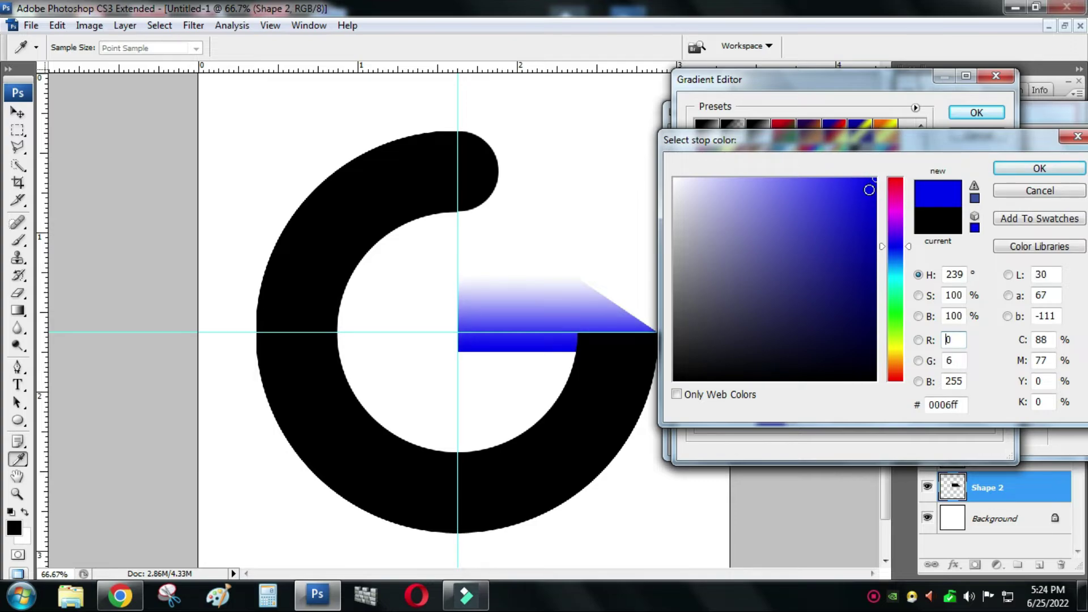
{"action": "left_click", "coordinate": [896, 255]}
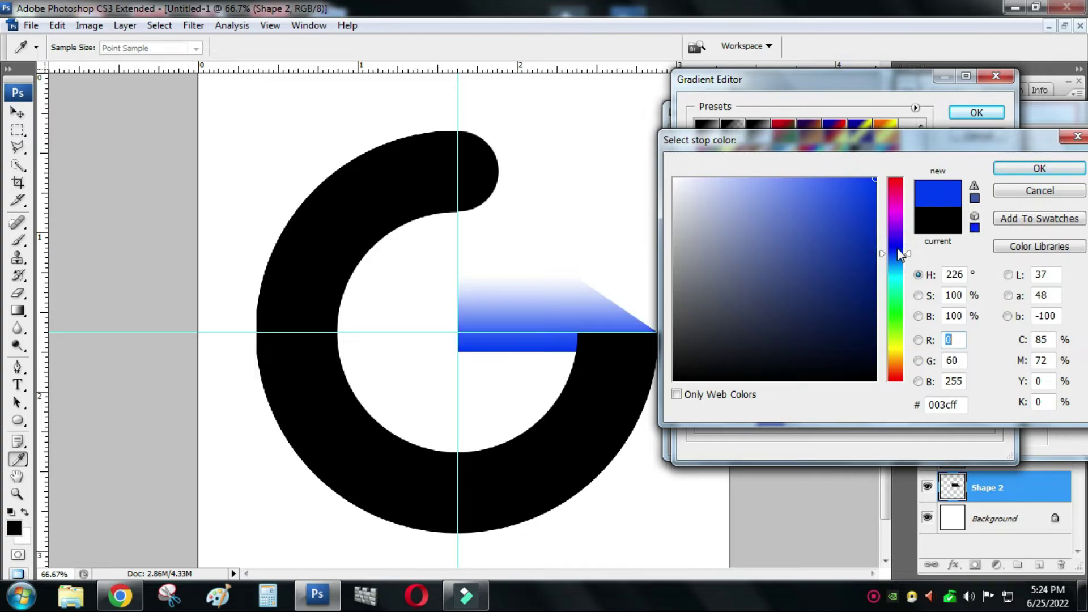
{"action": "left_click", "coordinate": [873, 207]}
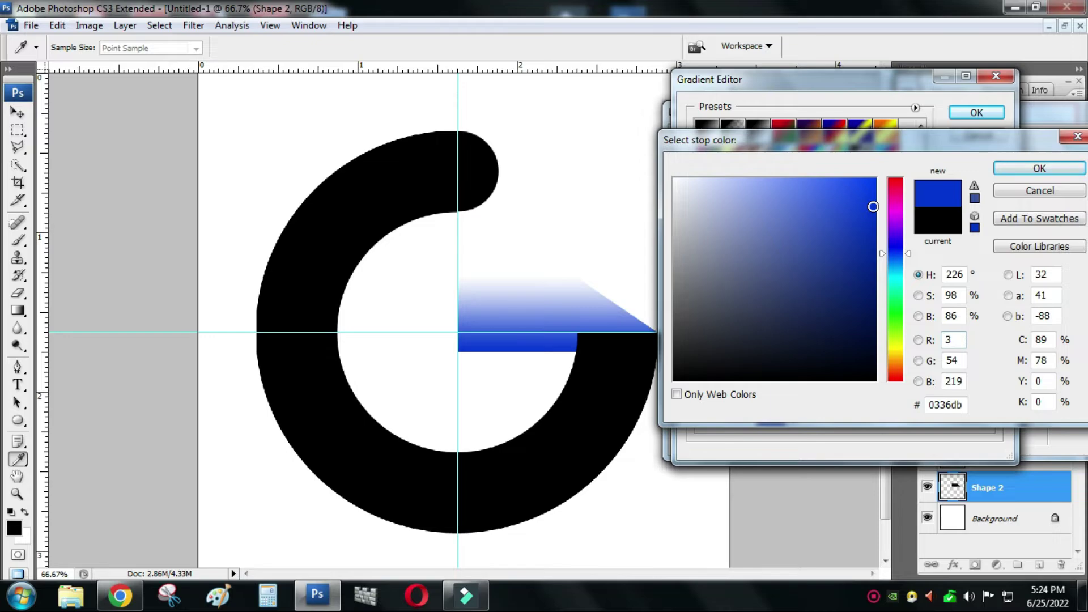
{"action": "left_click", "coordinate": [897, 274]}
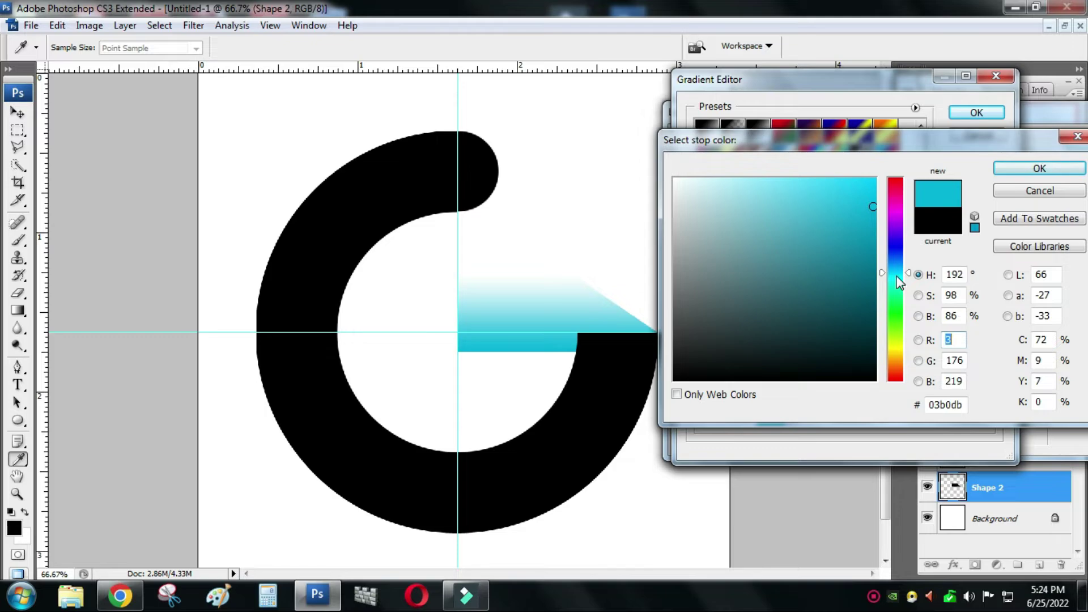
{"action": "left_click", "coordinate": [898, 276]}
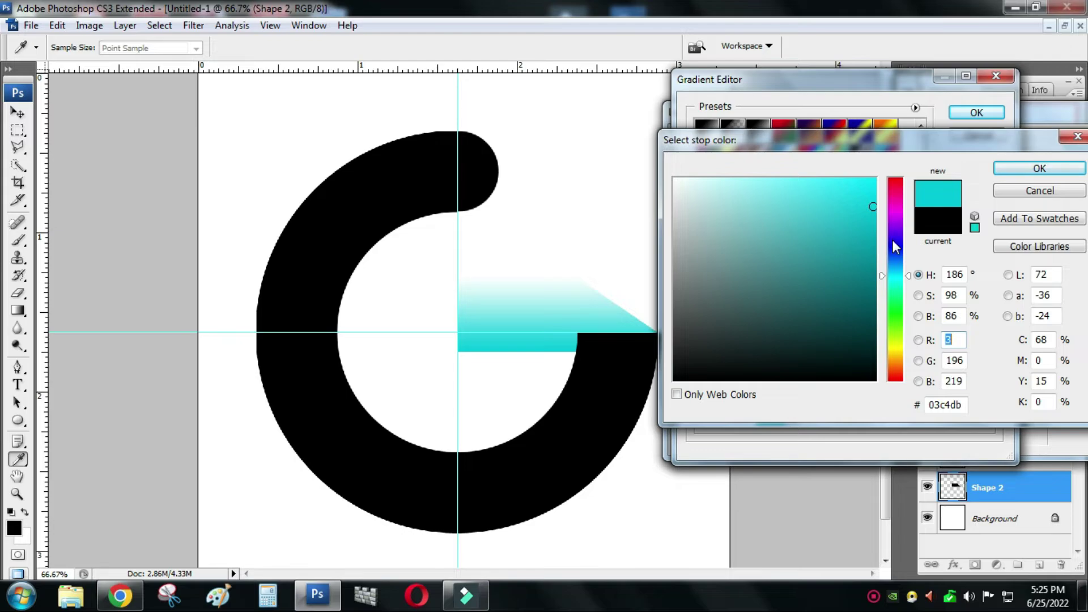
{"action": "left_click", "coordinate": [1029, 169]}
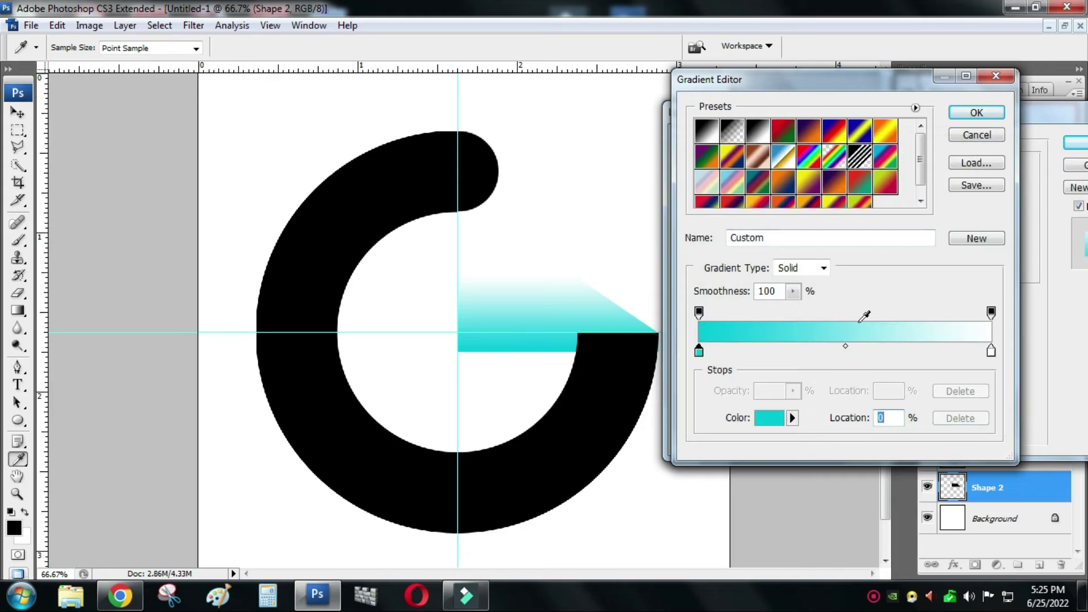
Set the gradient's ending color stop to blue #008aff, checking the reference G logo in the Chrome image search.
{"action": "left_click", "coordinate": [991, 352]}
{"action": "left_click", "coordinate": [769, 419]}
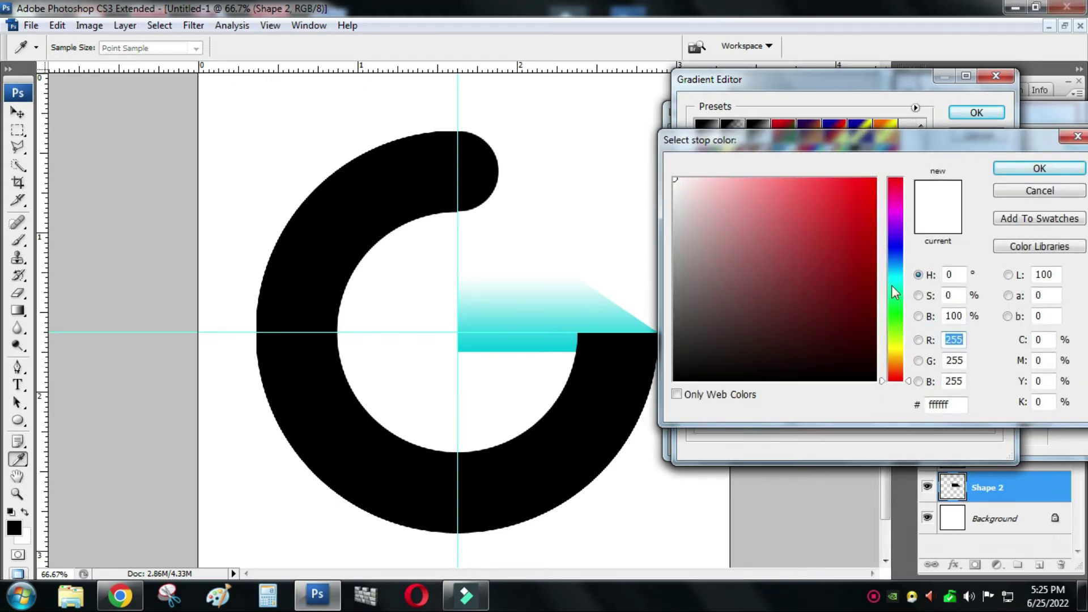
{"action": "left_click", "coordinate": [895, 263]}
{"action": "left_click", "coordinate": [874, 180]}
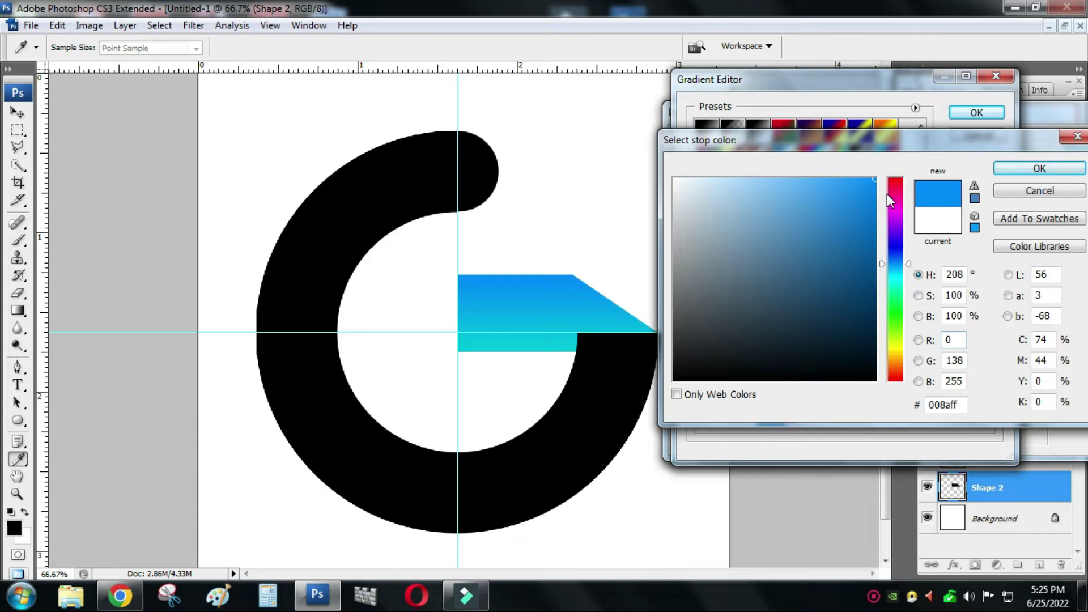
{"action": "left_click", "coordinate": [126, 596]}
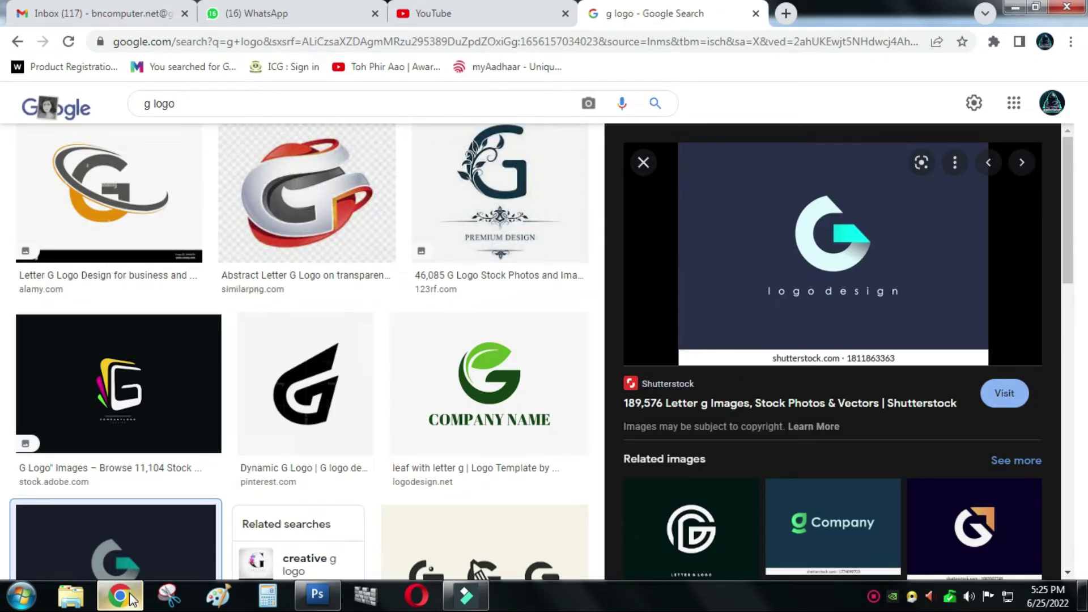
{"action": "left_click", "coordinate": [129, 596]}
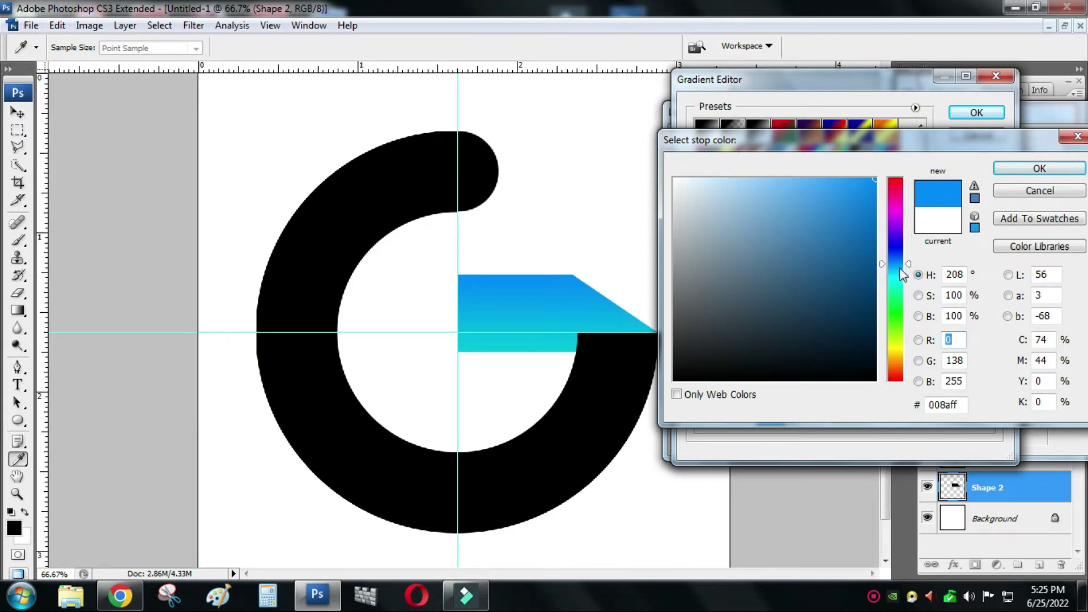
{"action": "left_click", "coordinate": [1052, 169]}
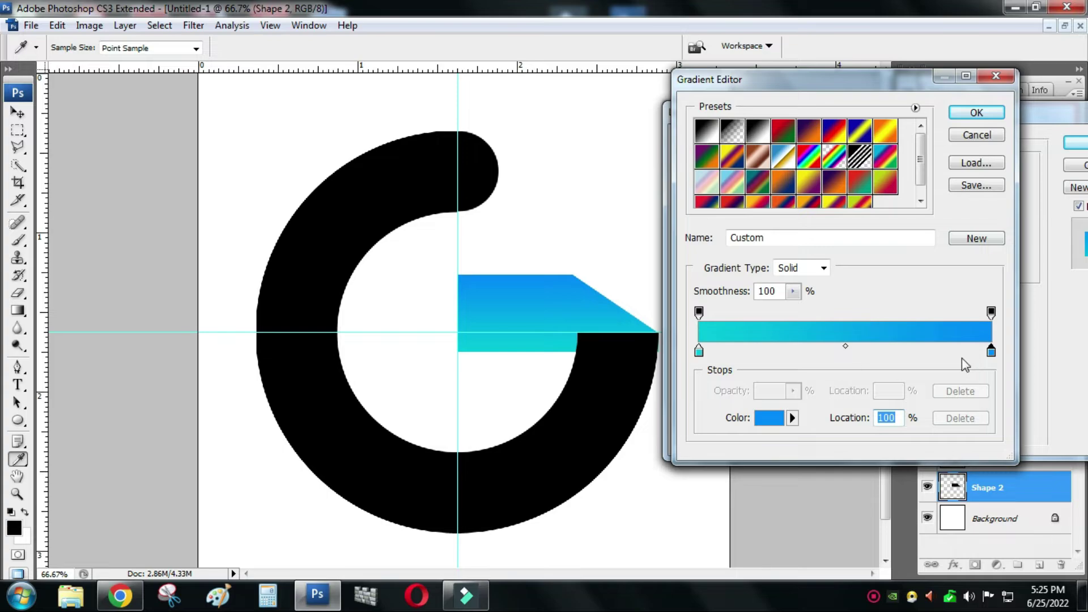
Set the bar gradient's starting color stop to bright cyan #01e0fa, apply the overlay, and move the bar's layer above the ring's layer.
{"action": "left_click", "coordinate": [699, 351]}
{"action": "left_click", "coordinate": [768, 418]}
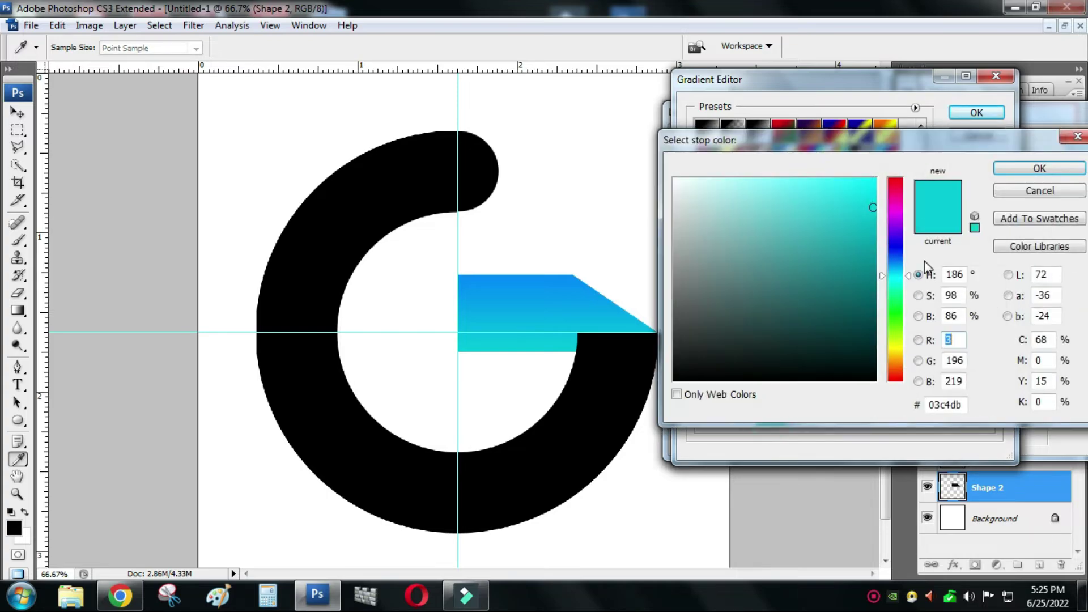
{"action": "left_click", "coordinate": [874, 181]}
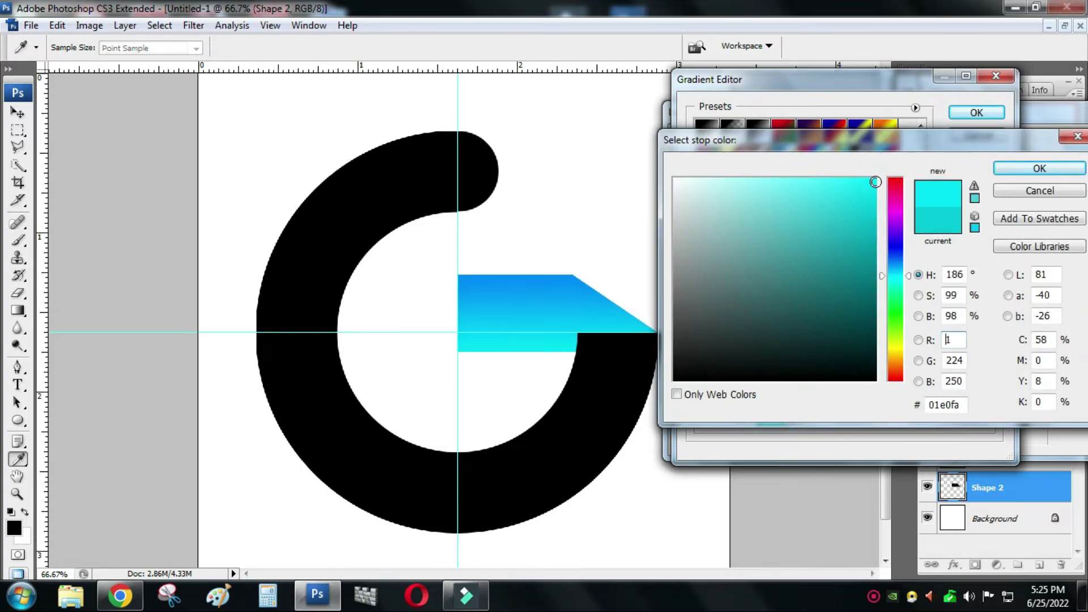
{"action": "left_click", "coordinate": [1041, 166]}
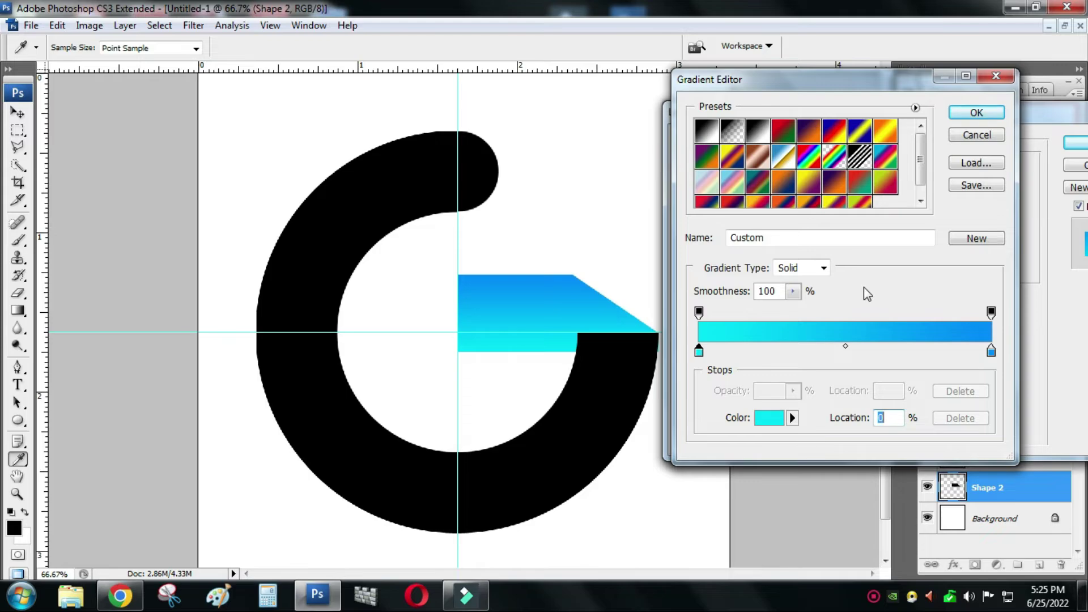
{"action": "left_click", "coordinate": [977, 112]}
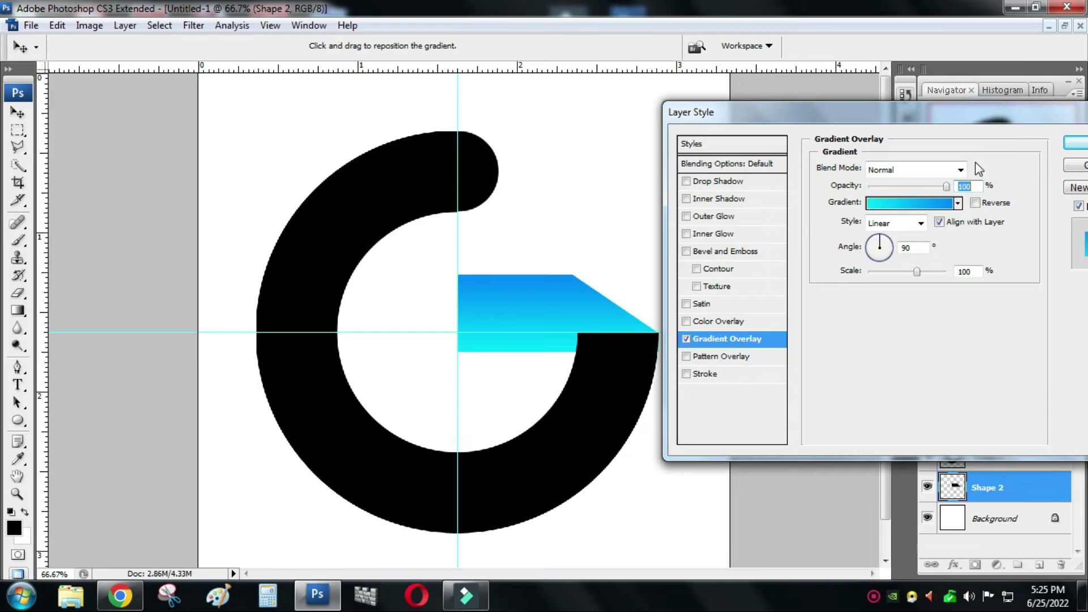
{"action": "left_click", "coordinate": [1079, 143]}
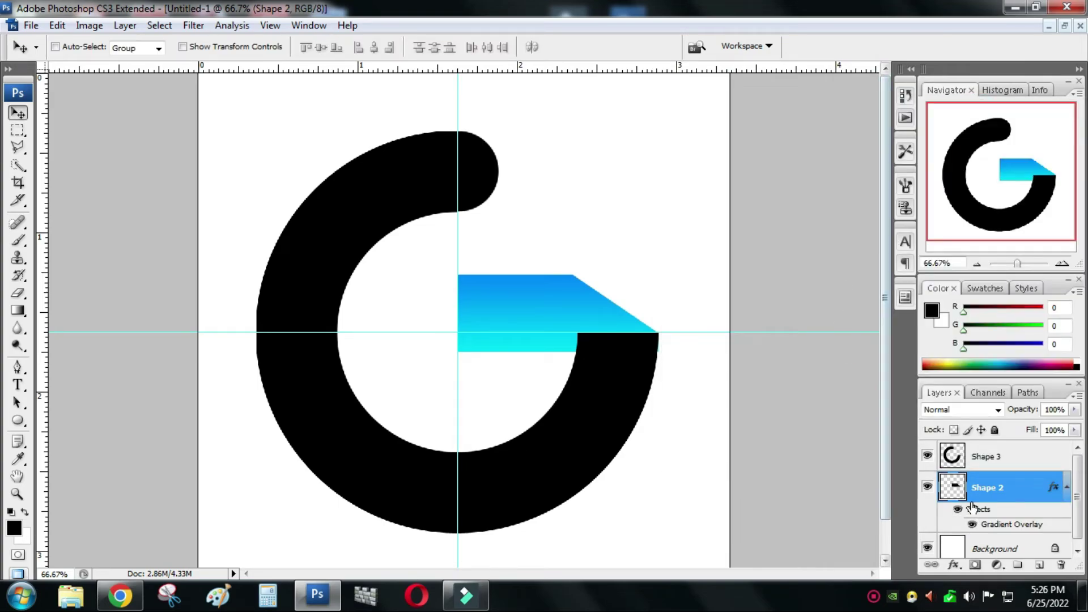
{"action": "left_click_drag", "start_coordinate": [989, 488], "coordinate": [989, 453]}
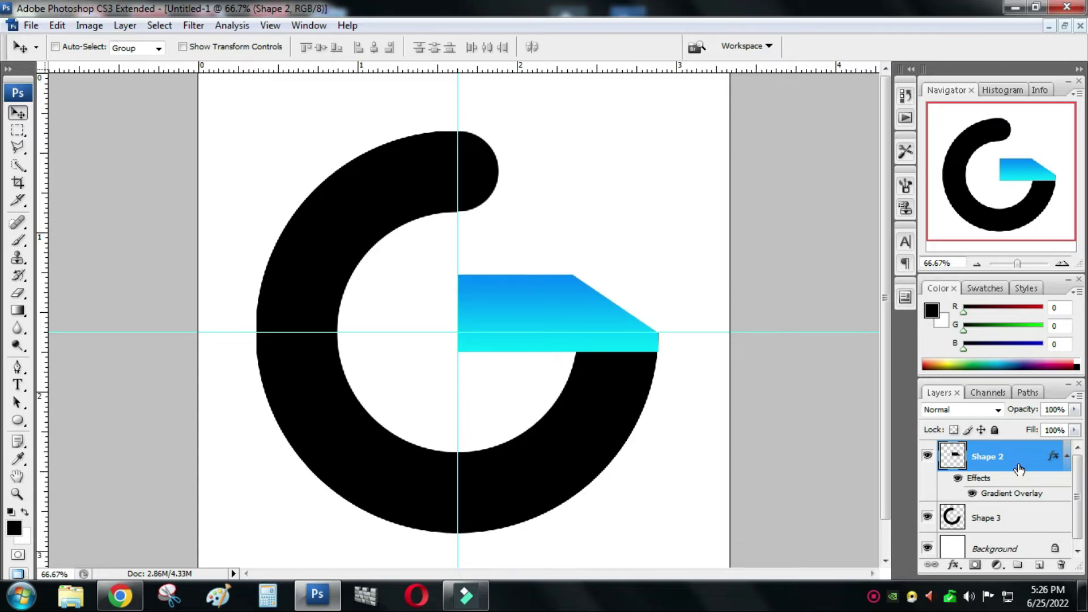
Add a Gradient Overlay to the ring's layer, Shape 3, and open its gradient for editing.
{"action": "right_click", "coordinate": [387, 475]}
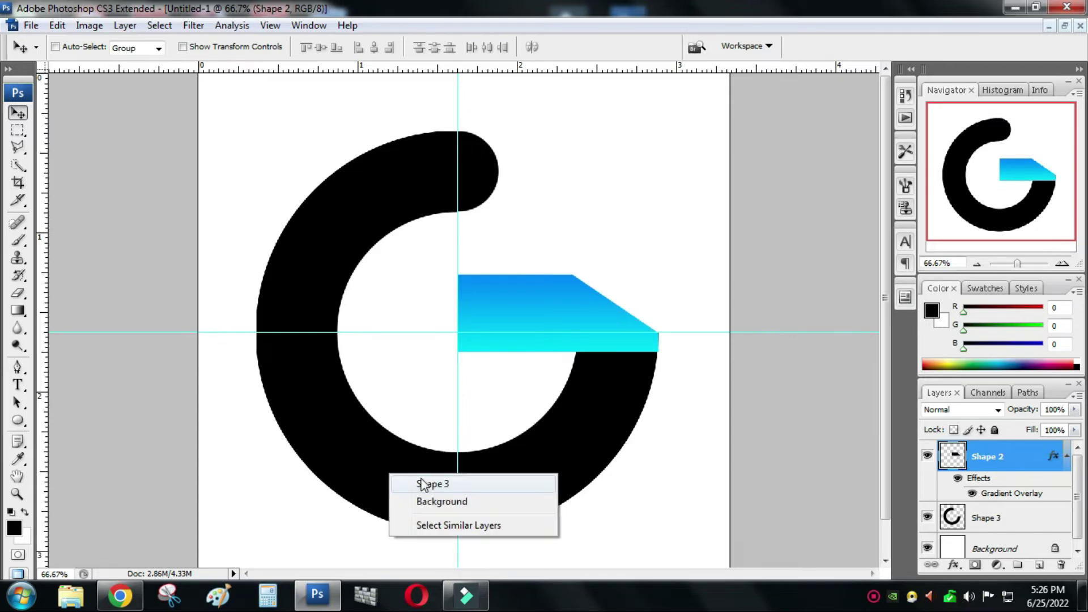
{"action": "left_click", "coordinate": [422, 480]}
{"action": "right_click", "coordinate": [1021, 523]}
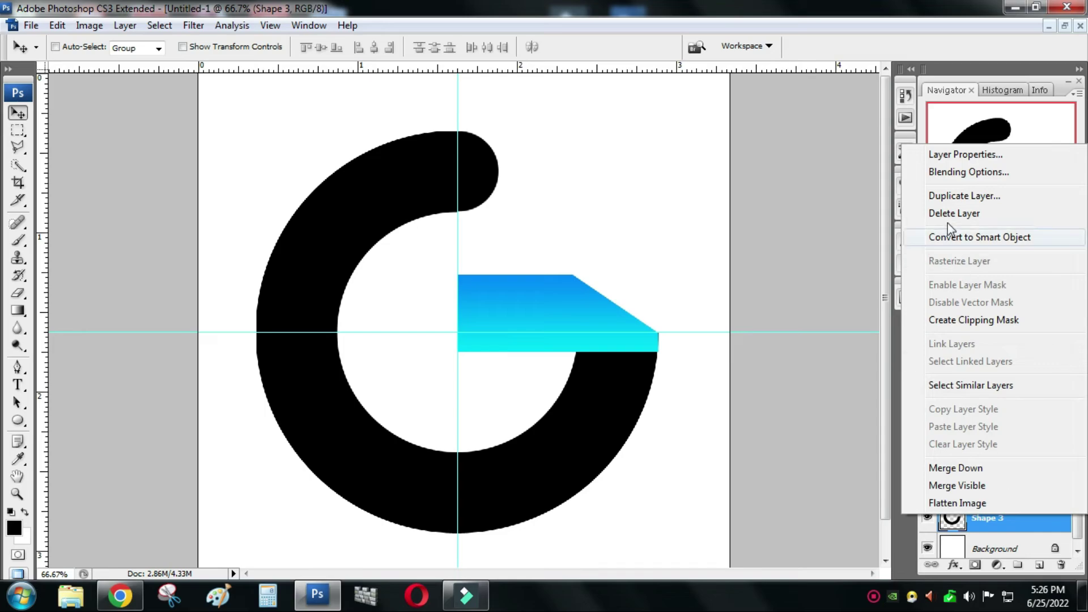
{"action": "left_click", "coordinate": [947, 172]}
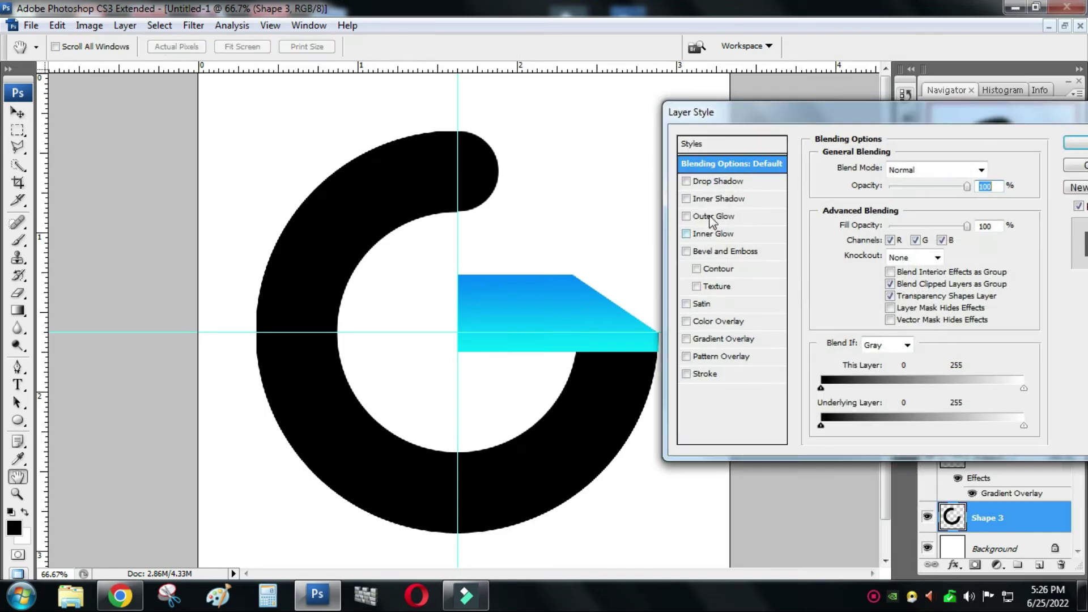
{"action": "left_click", "coordinate": [737, 340]}
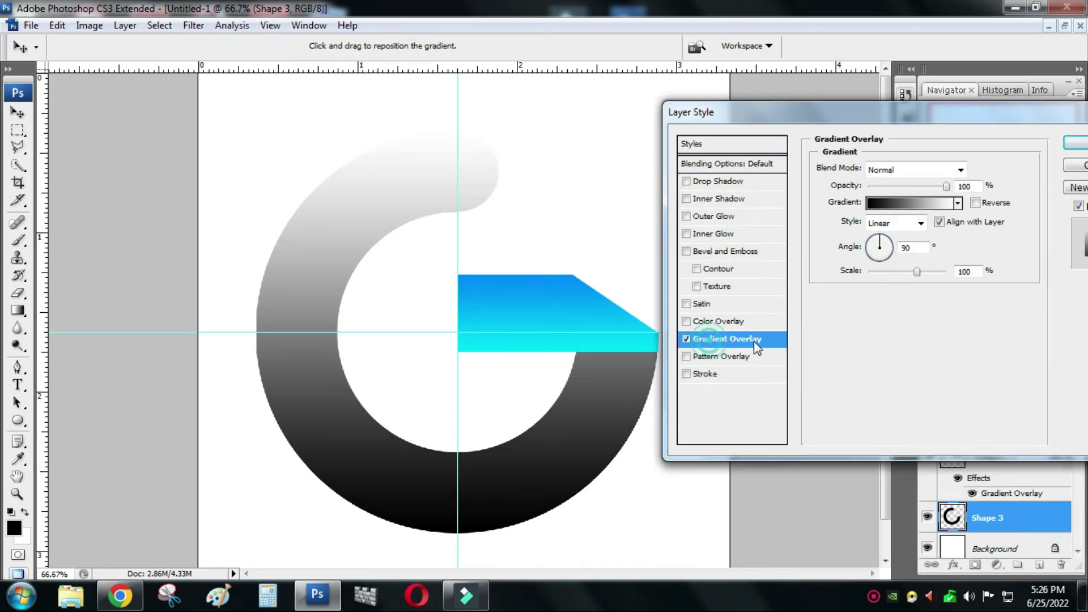
{"action": "left_click", "coordinate": [900, 208]}
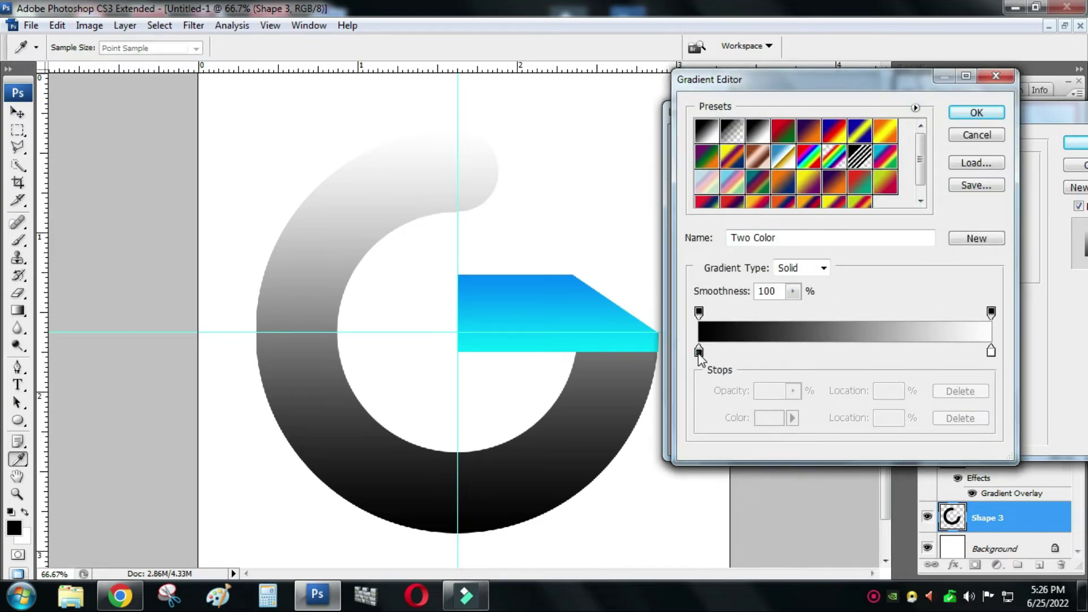
Set the starting color stop of the ring's gradient to deep blue #0223eb.
{"action": "left_click", "coordinate": [698, 353]}
{"action": "left_click", "coordinate": [769, 418]}
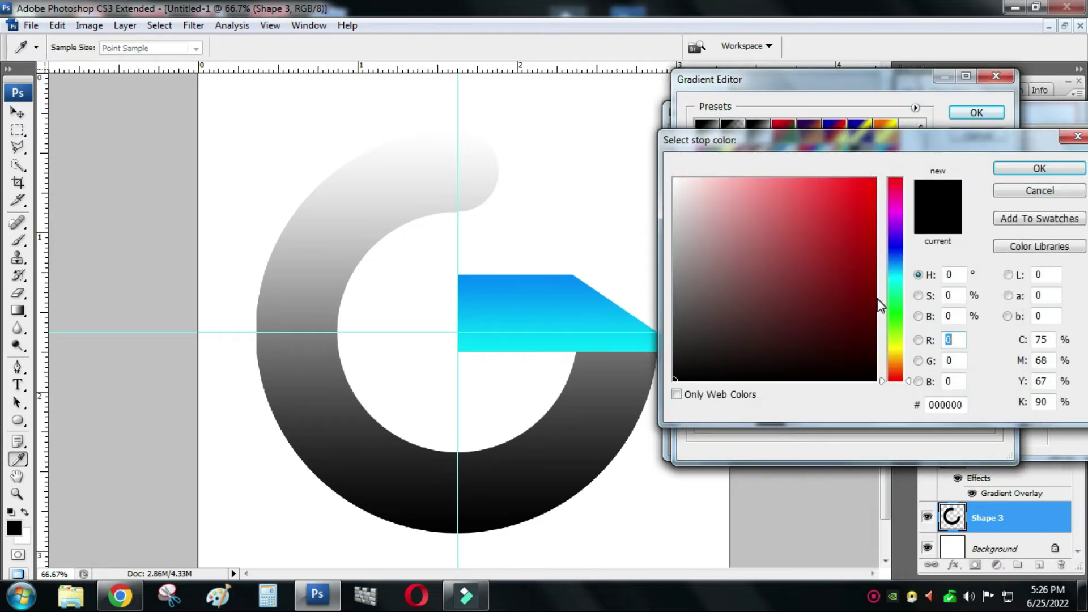
{"action": "left_click", "coordinate": [896, 250]}
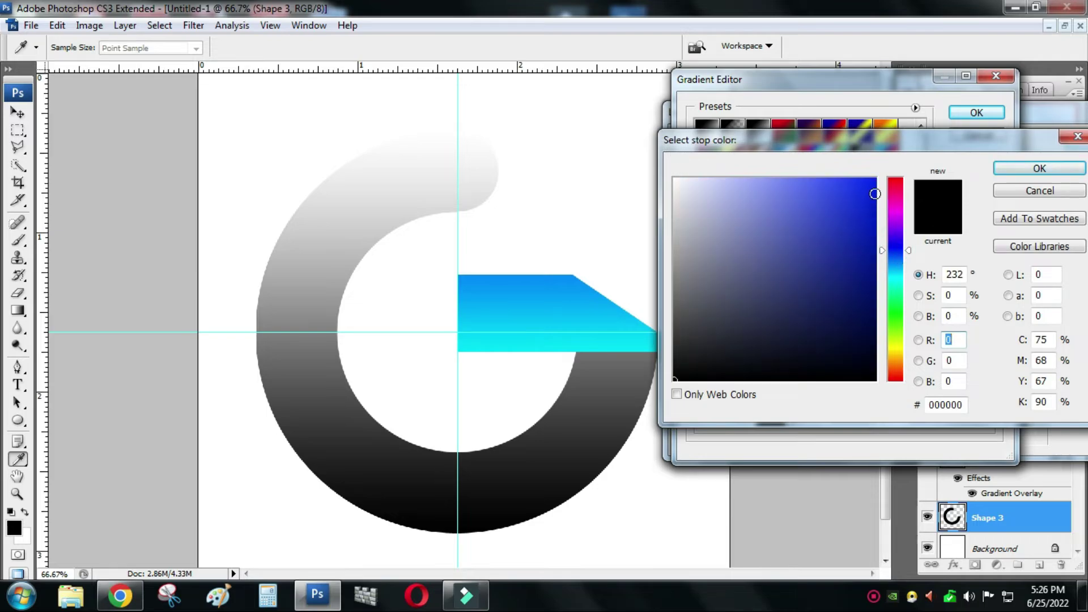
{"action": "left_click", "coordinate": [874, 194]}
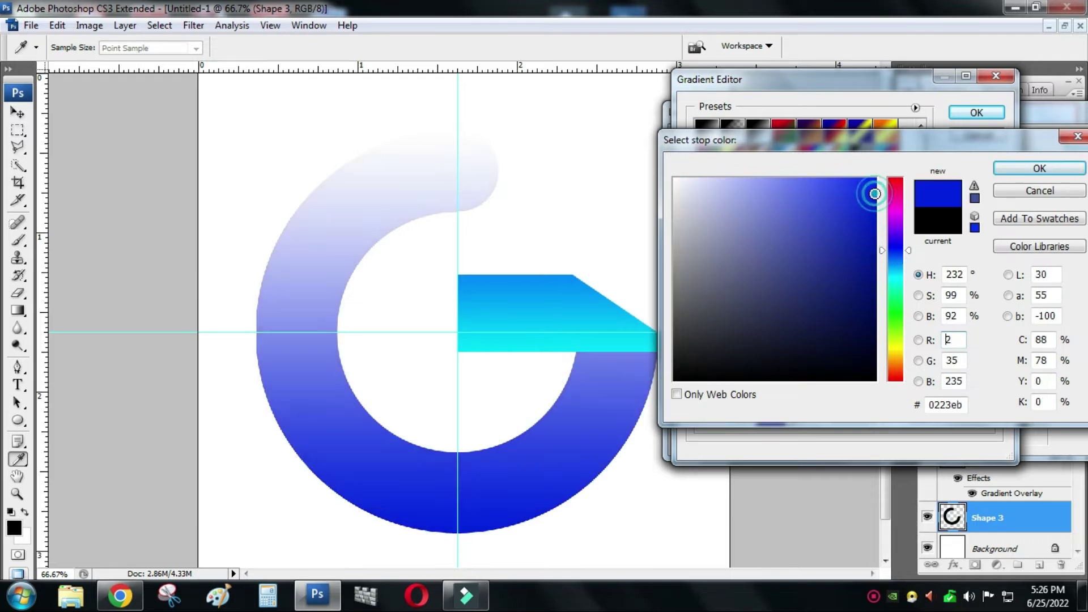
{"action": "left_click", "coordinate": [1037, 168]}
Set the ending color stop of the ring's gradient to cyan #00d8ff and apply the overlay to the layer.
{"action": "left_click", "coordinate": [992, 356]}
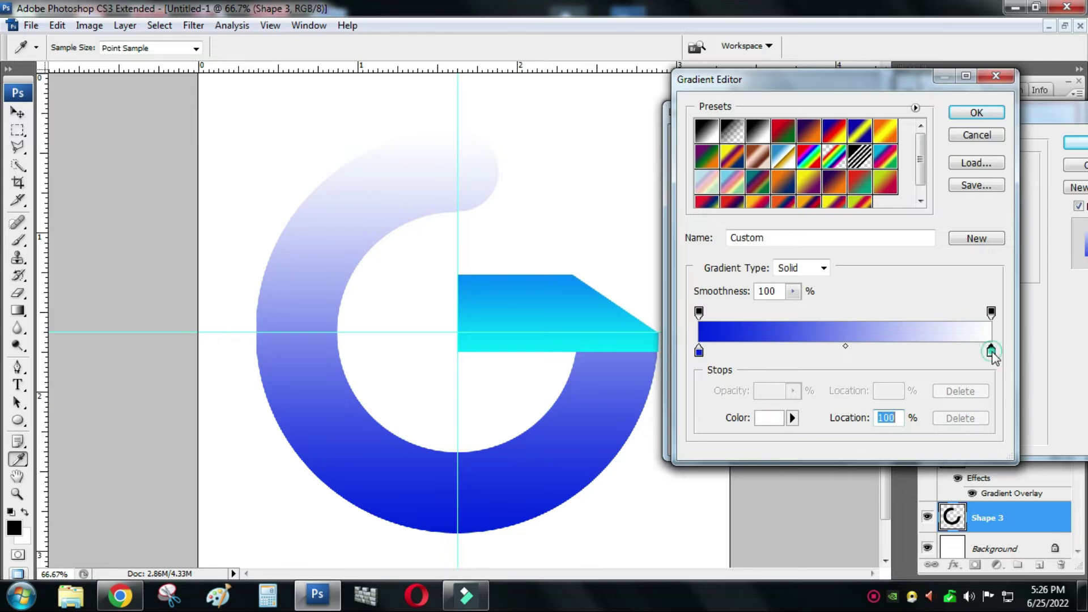
{"action": "left_click", "coordinate": [769, 418]}
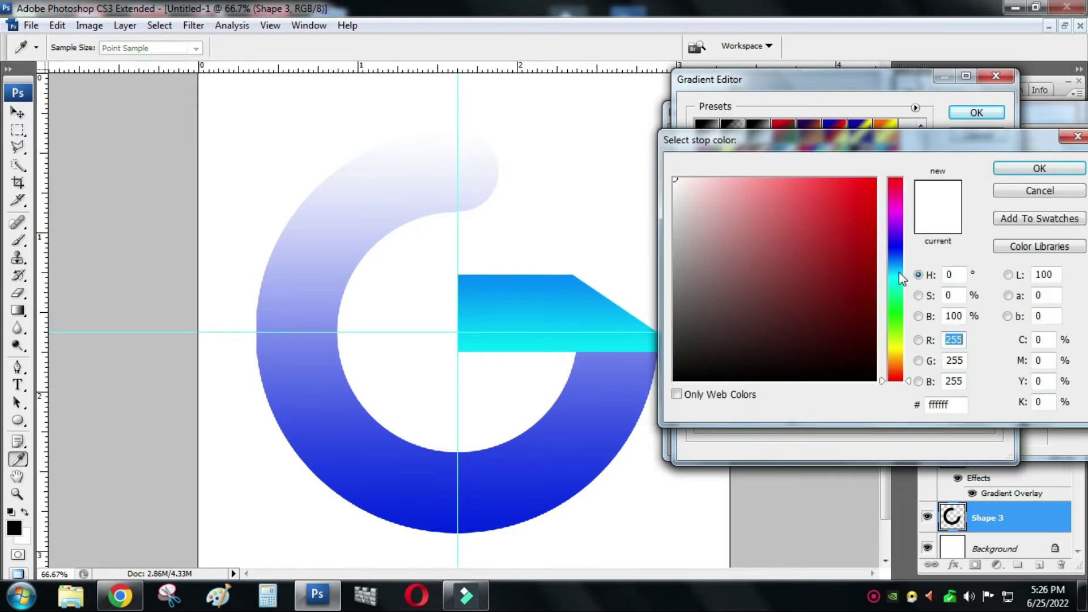
{"action": "left_click", "coordinate": [896, 271]}
{"action": "left_click", "coordinate": [868, 180]}
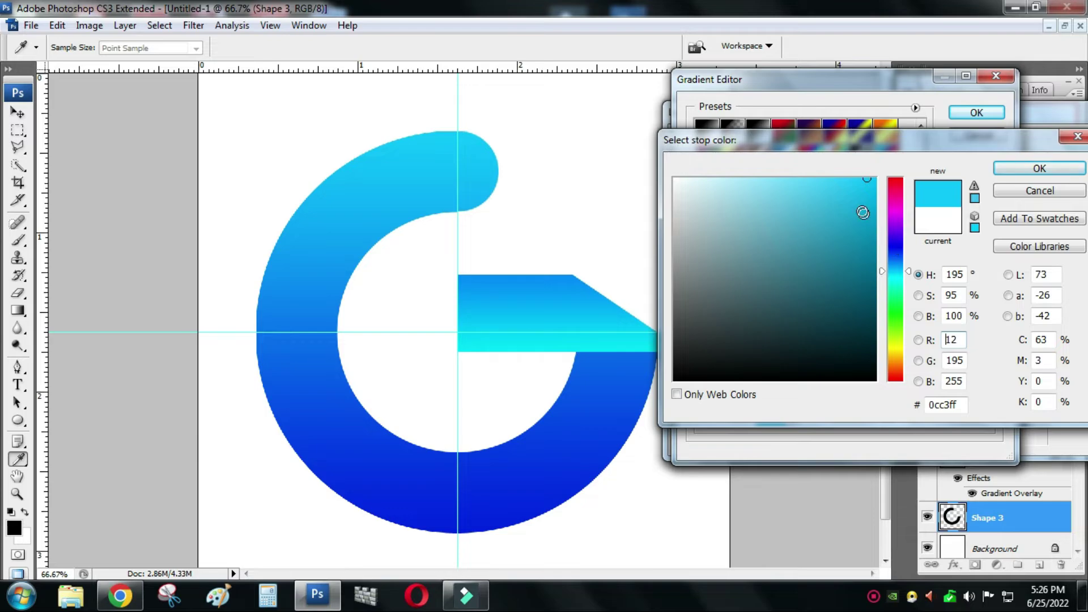
{"action": "left_click_drag", "start_coordinate": [868, 178], "coordinate": [877, 175]}
{"action": "left_click", "coordinate": [897, 274]}
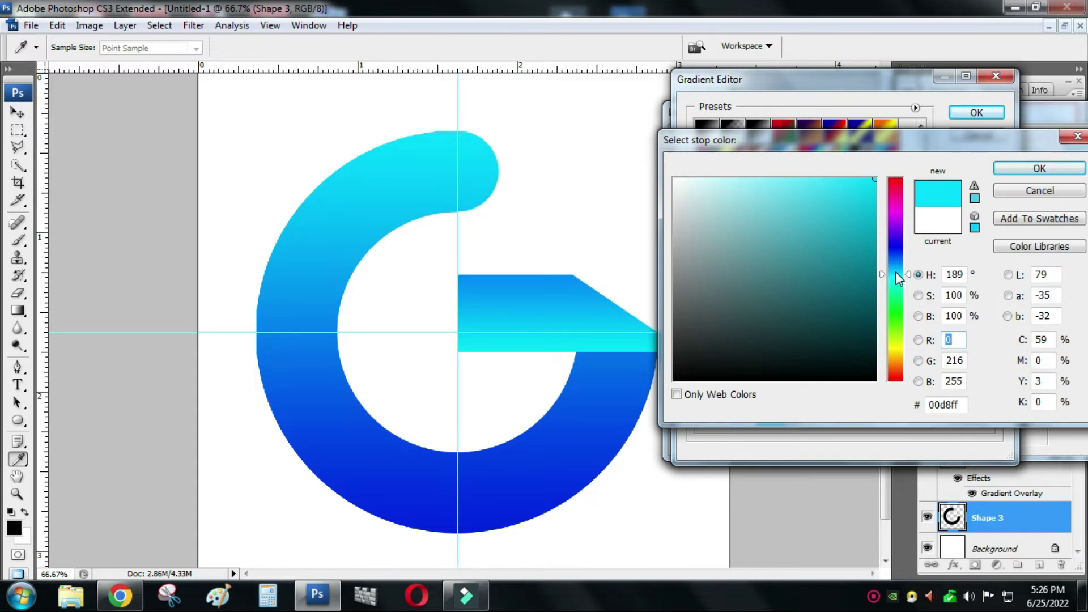
{"action": "left_click", "coordinate": [1039, 168]}
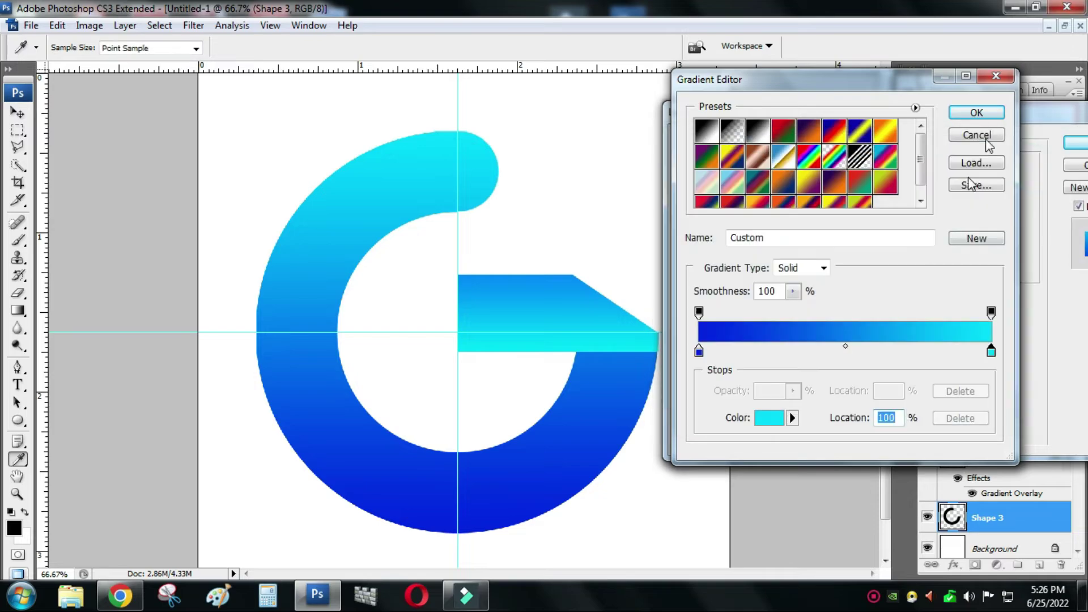
{"action": "left_click", "coordinate": [976, 112]}
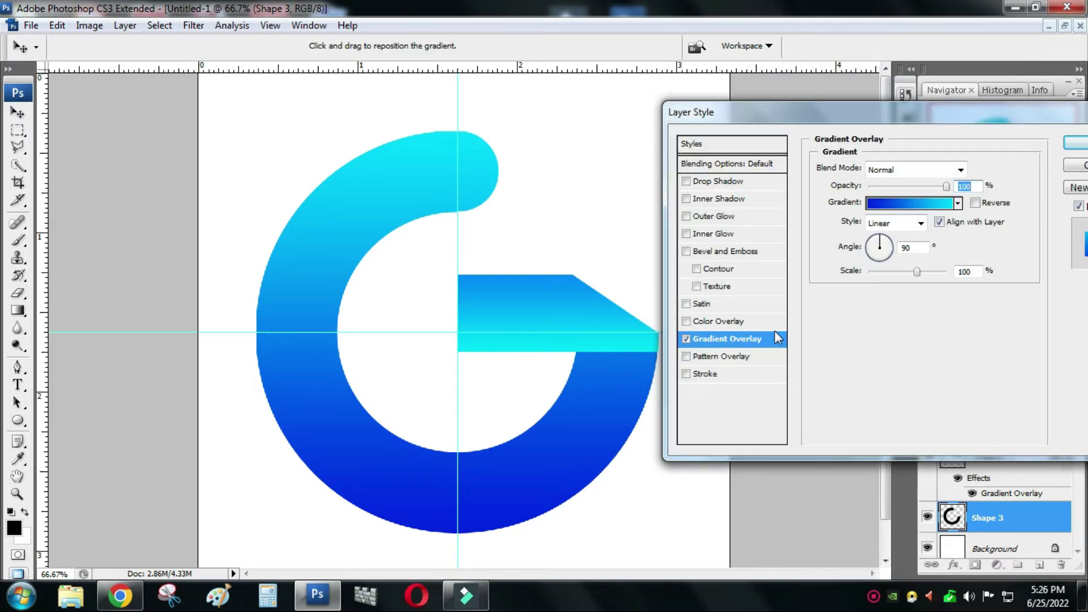
{"action": "left_click", "coordinate": [1076, 144]}
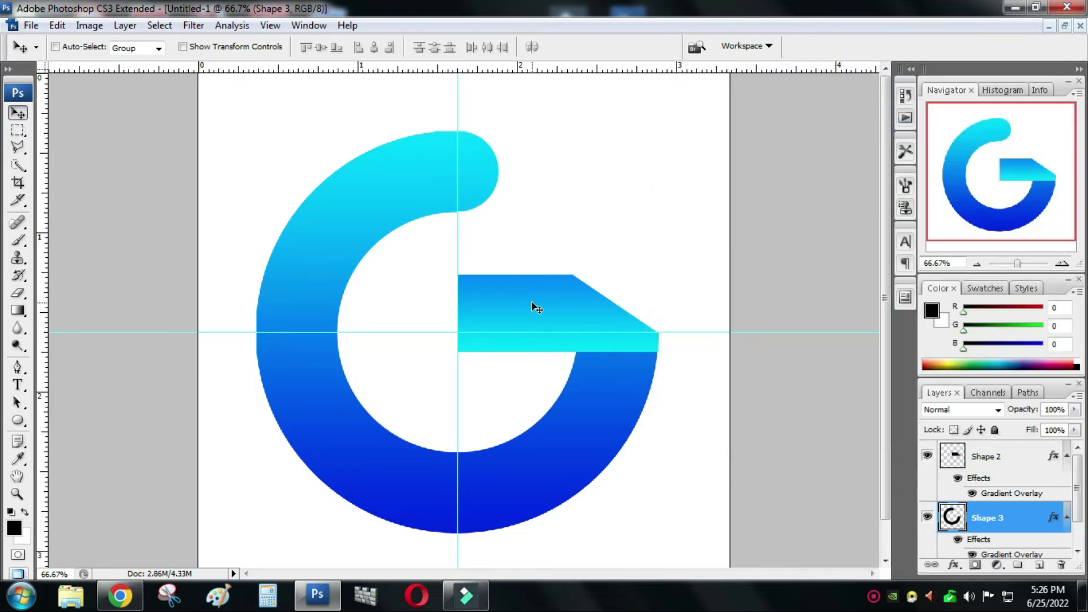
Reverse the direction of the Gradient Overlay on the horizontal bar's layer, Shape 2.
{"action": "right_click", "coordinate": [536, 307]}
{"action": "left_click", "coordinate": [570, 313]}
{"action": "right_click", "coordinate": [991, 454]}
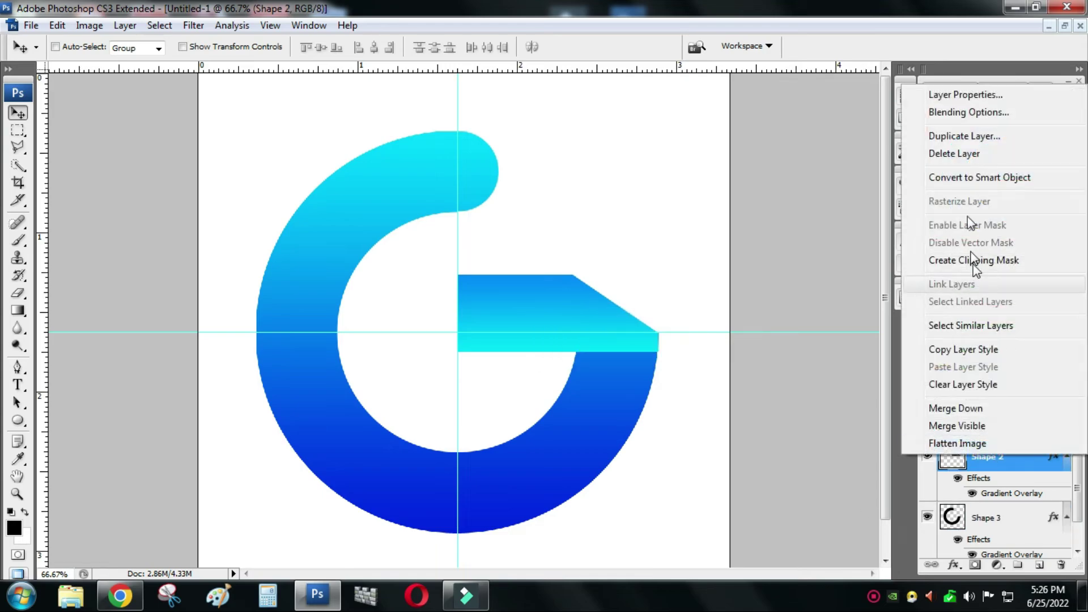
{"action": "left_click", "coordinate": [963, 112]}
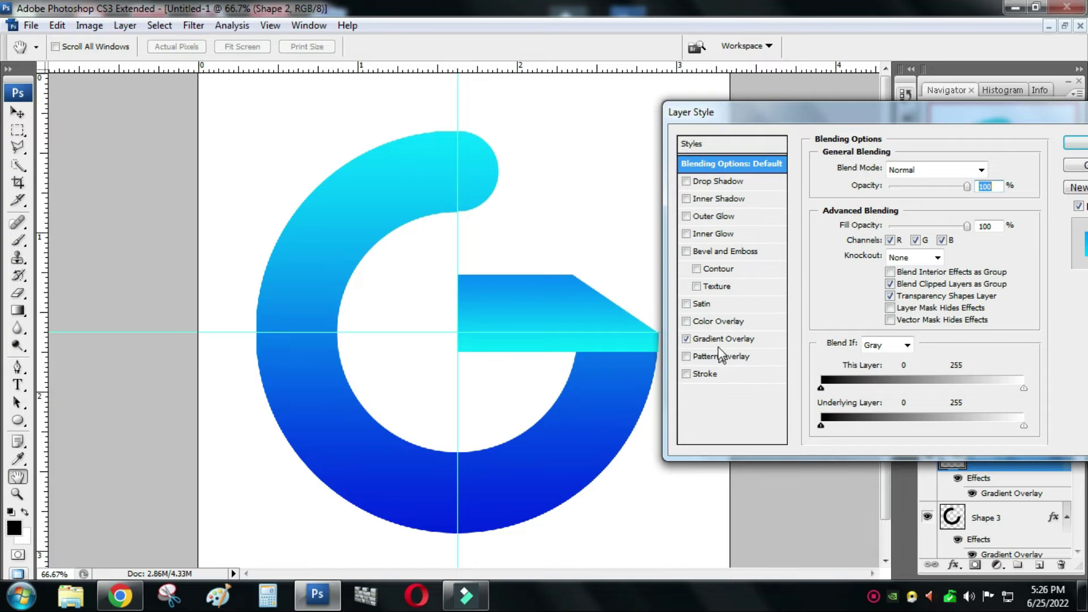
{"action": "left_click", "coordinate": [720, 338]}
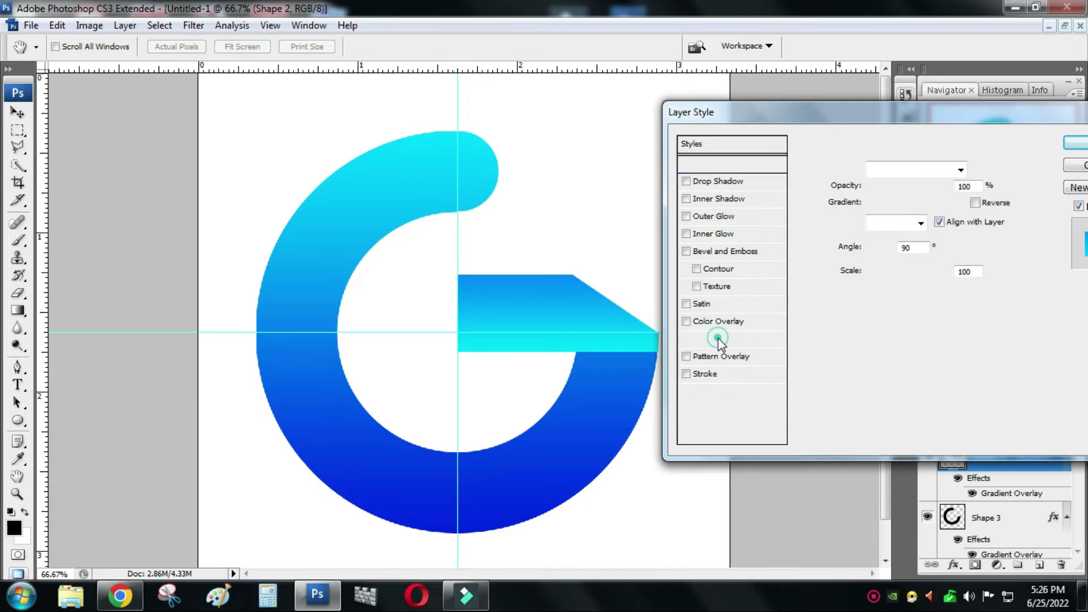
{"action": "left_click", "coordinate": [974, 203]}
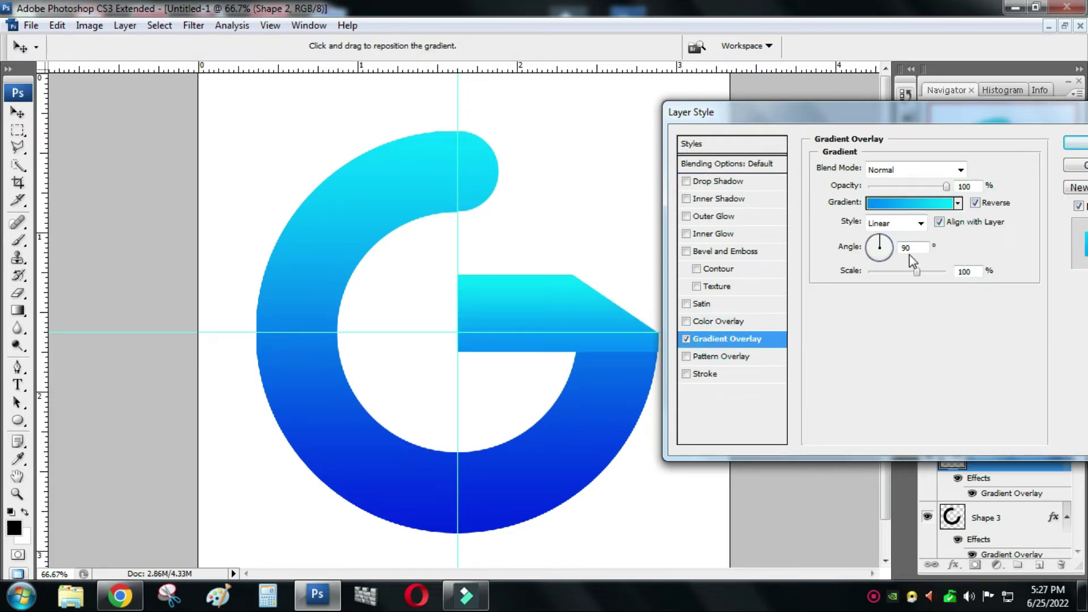
Darken the ending color stop of the bar's gradient to a blue near #0484f0, trying several darker shades first.
{"action": "left_click", "coordinate": [904, 203]}
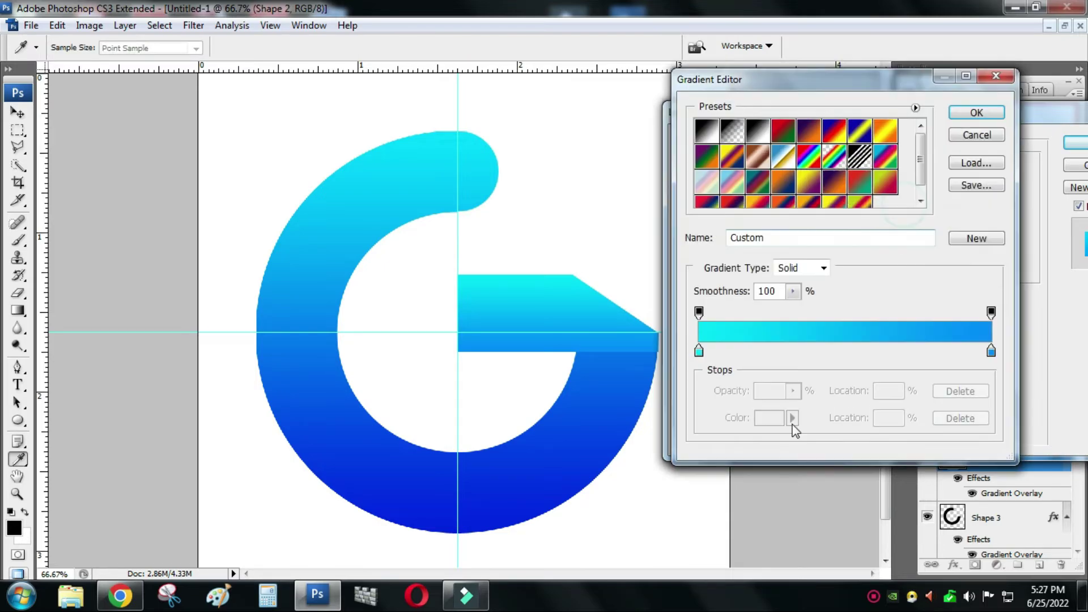
{"action": "left_click", "coordinate": [992, 352]}
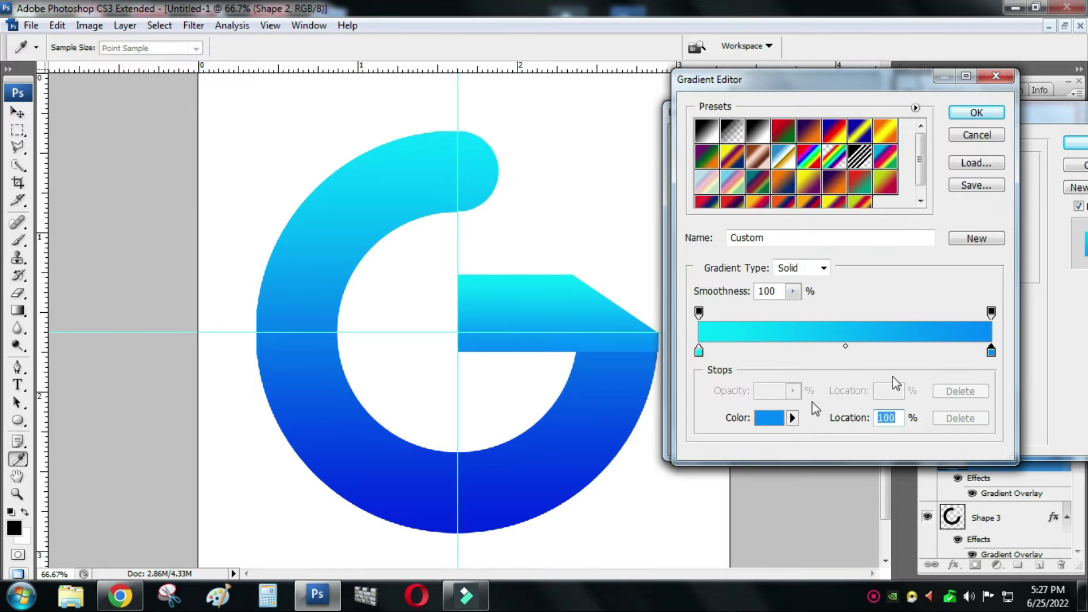
{"action": "left_click", "coordinate": [769, 418]}
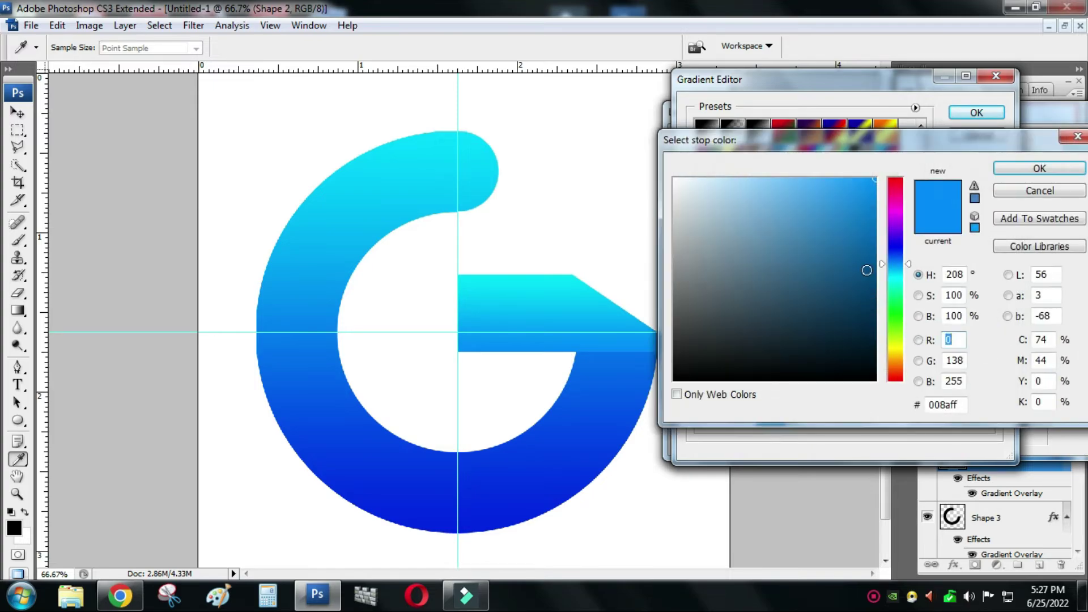
{"action": "left_click", "coordinate": [872, 267]}
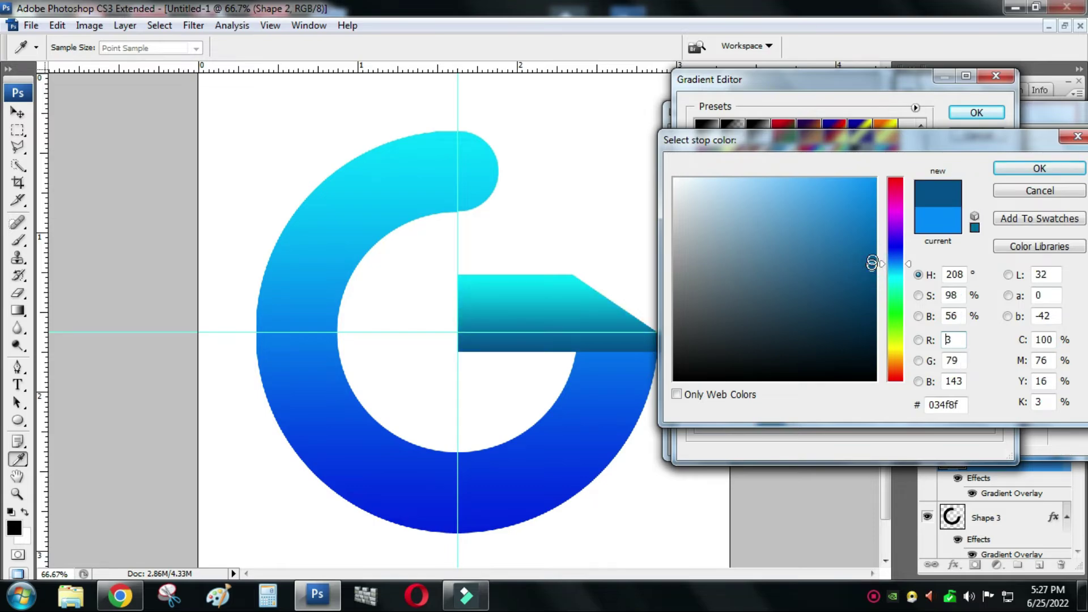
{"action": "left_click", "coordinate": [873, 237]}
{"action": "left_click", "coordinate": [875, 221]}
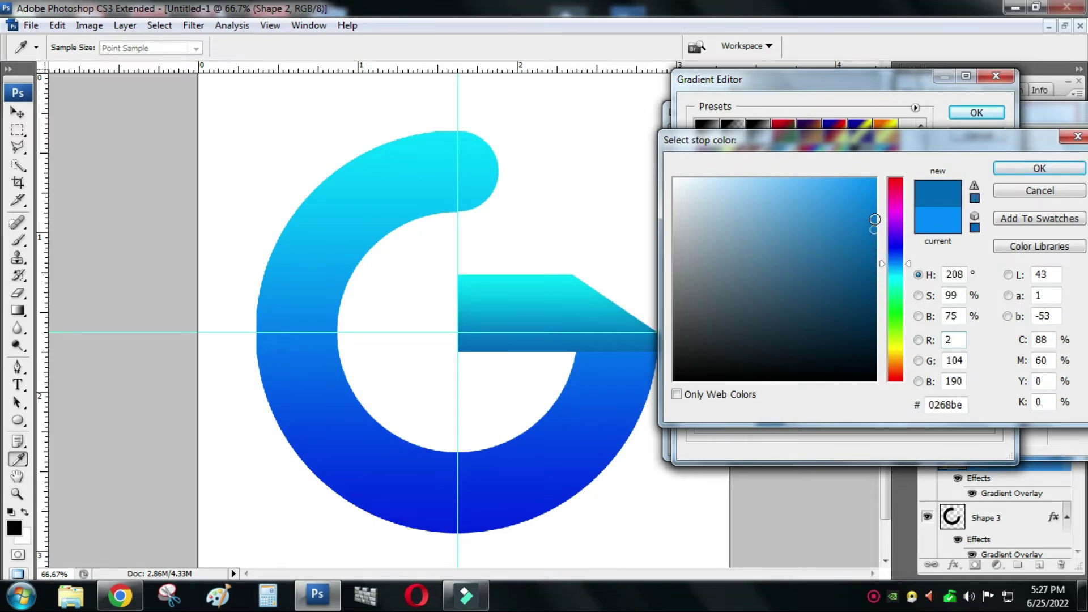
{"action": "left_click", "coordinate": [875, 218]}
{"action": "left_click", "coordinate": [874, 205]}
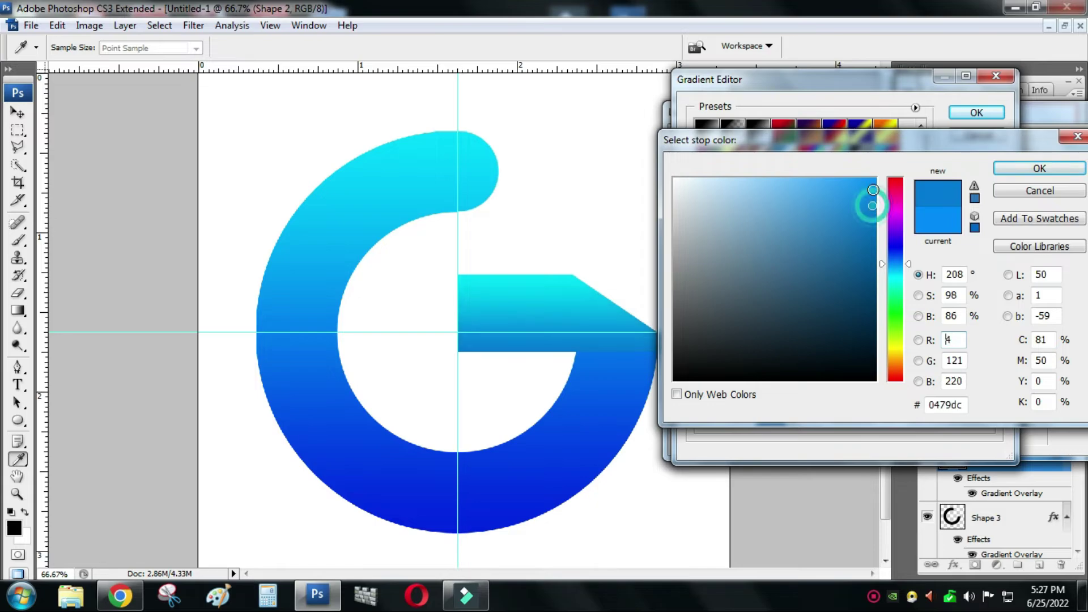
{"action": "left_click", "coordinate": [873, 190]}
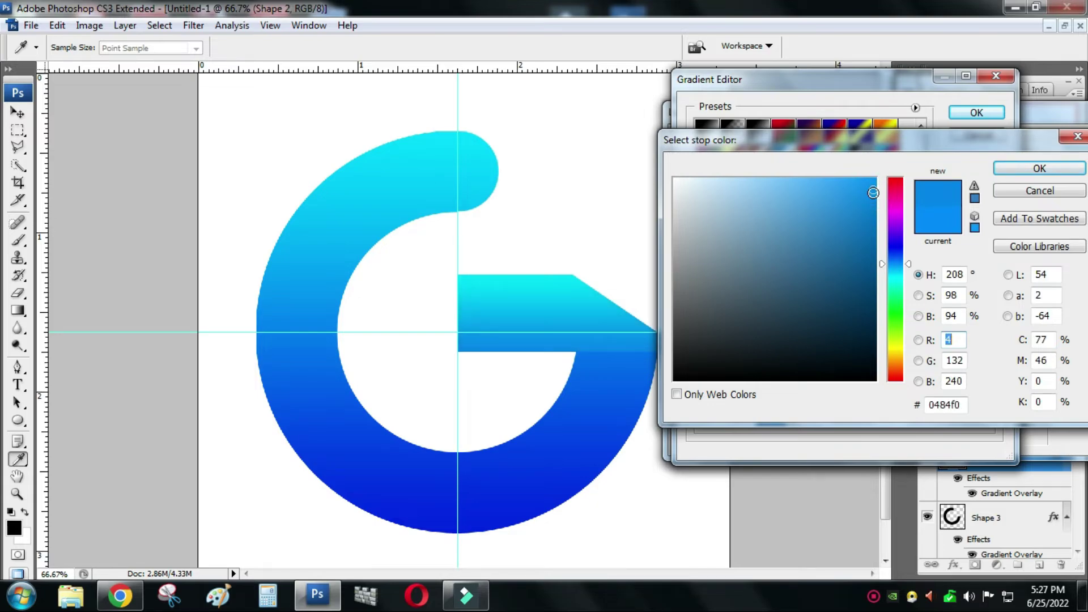
{"action": "left_click", "coordinate": [874, 193]}
{"action": "left_click", "coordinate": [1037, 170]}
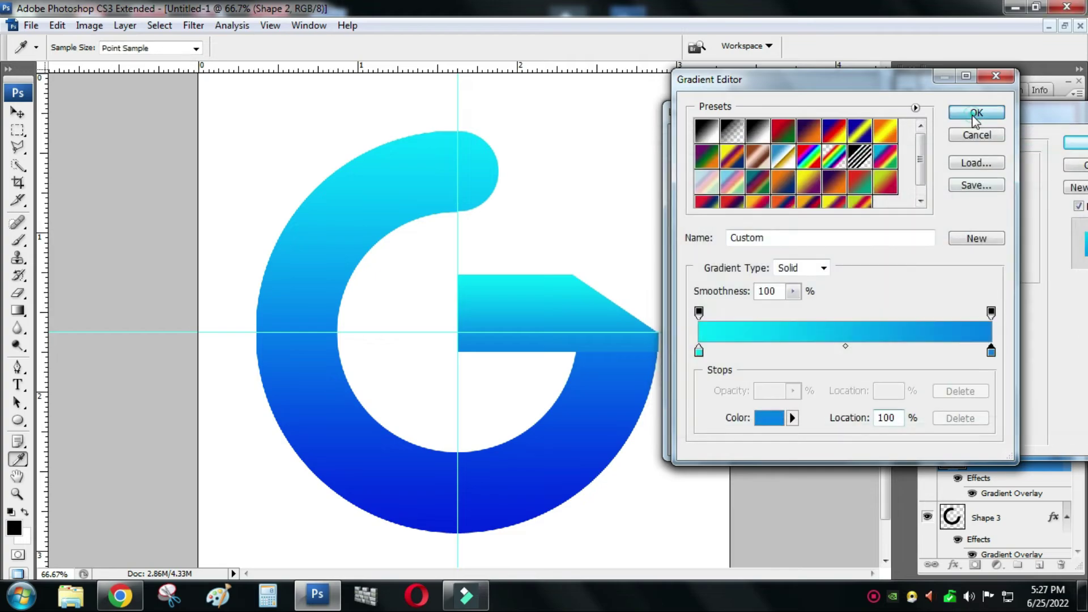
{"action": "left_click", "coordinate": [975, 113]}
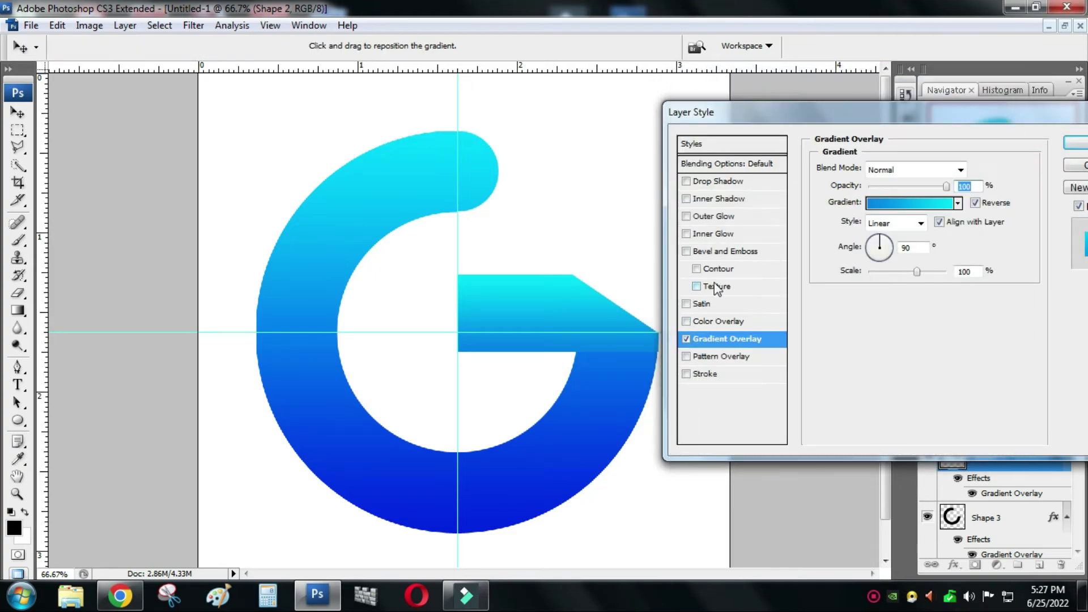
Try the Inner Shadow and Drop Shadow effects on the horizontal bar's layer, switching each one off again.
{"action": "left_click", "coordinate": [686, 198]}
{"action": "left_click", "coordinate": [687, 199]}
{"action": "left_click", "coordinate": [687, 182]}
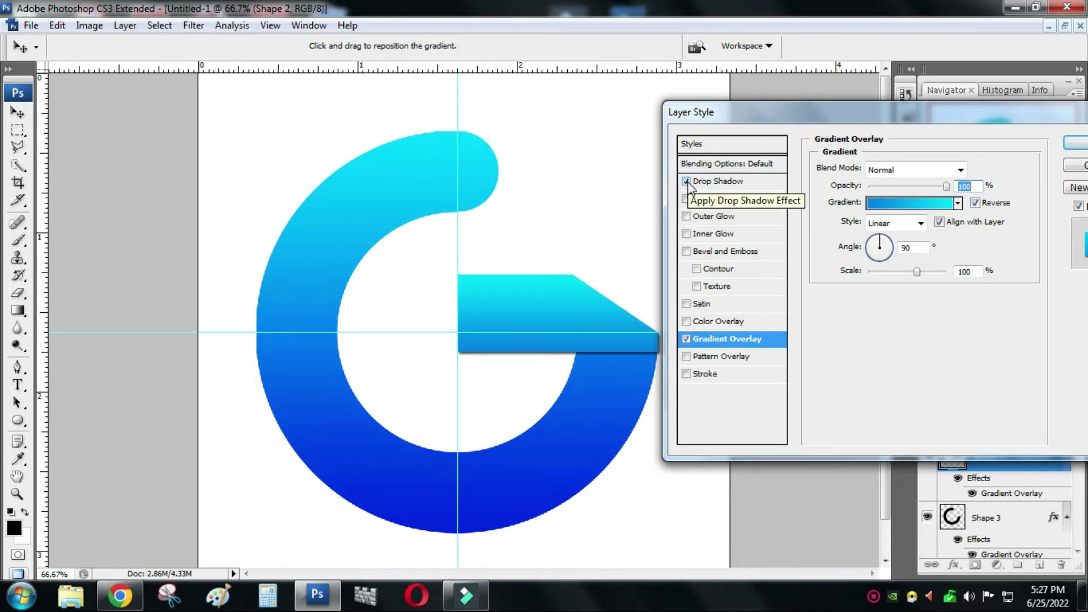
{"action": "left_click", "coordinate": [686, 182]}
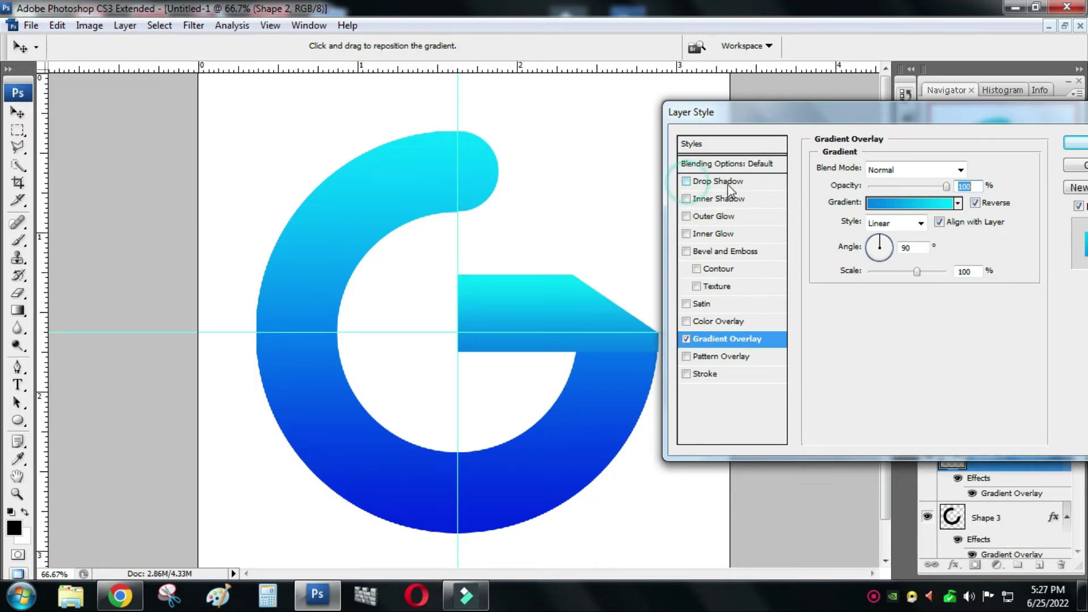
Add an Inner Shadow with the default settings to the horizontal bar's layer and apply the layer style.
{"action": "left_click", "coordinate": [696, 199]}
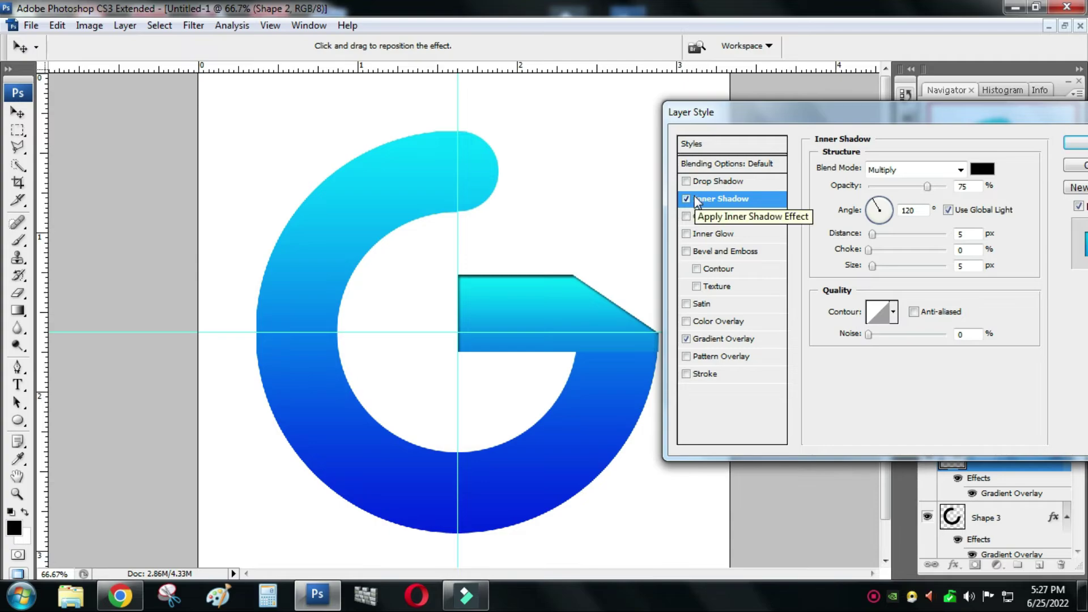
{"action": "left_click", "coordinate": [1076, 142]}
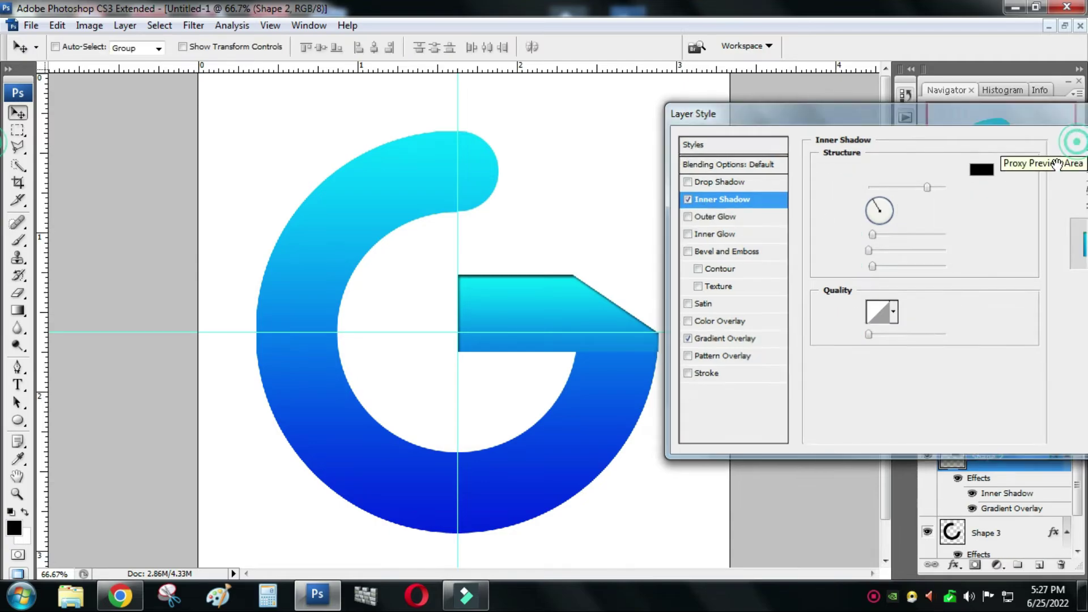
Add an Inner Shadow with the default settings to the ring's layer, Shape 3.
{"action": "right_click", "coordinate": [604, 411]}
{"action": "left_click", "coordinate": [632, 418]}
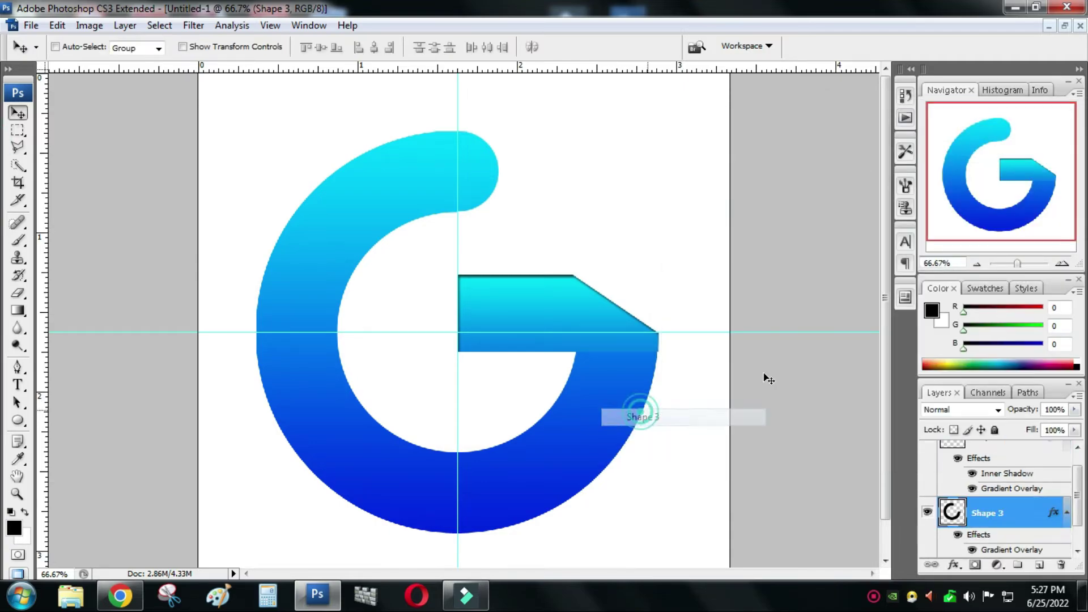
{"action": "right_click", "coordinate": [995, 510]}
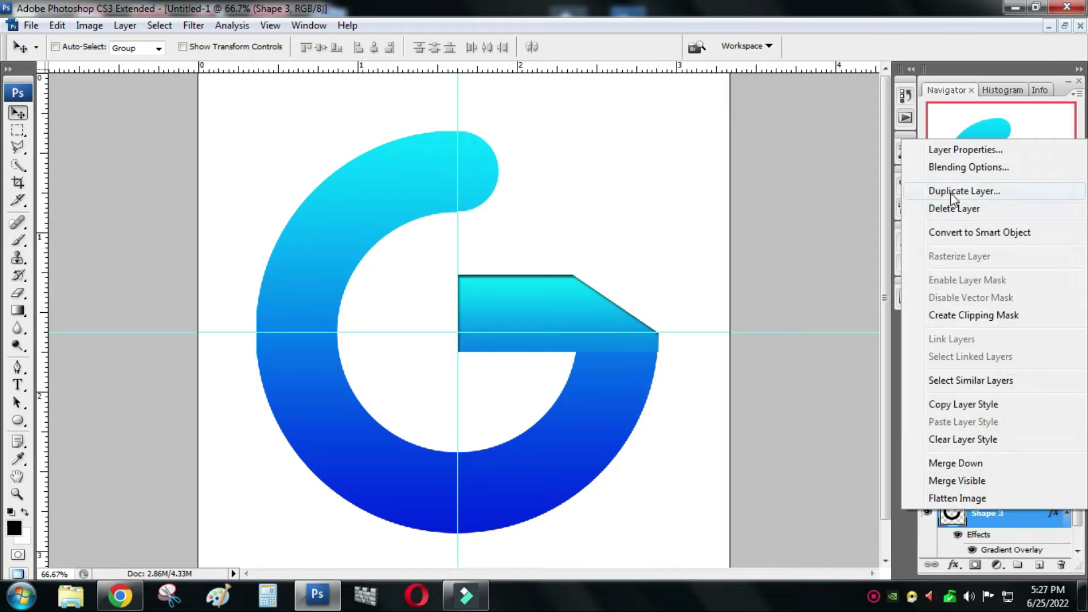
{"action": "left_click", "coordinate": [958, 170]}
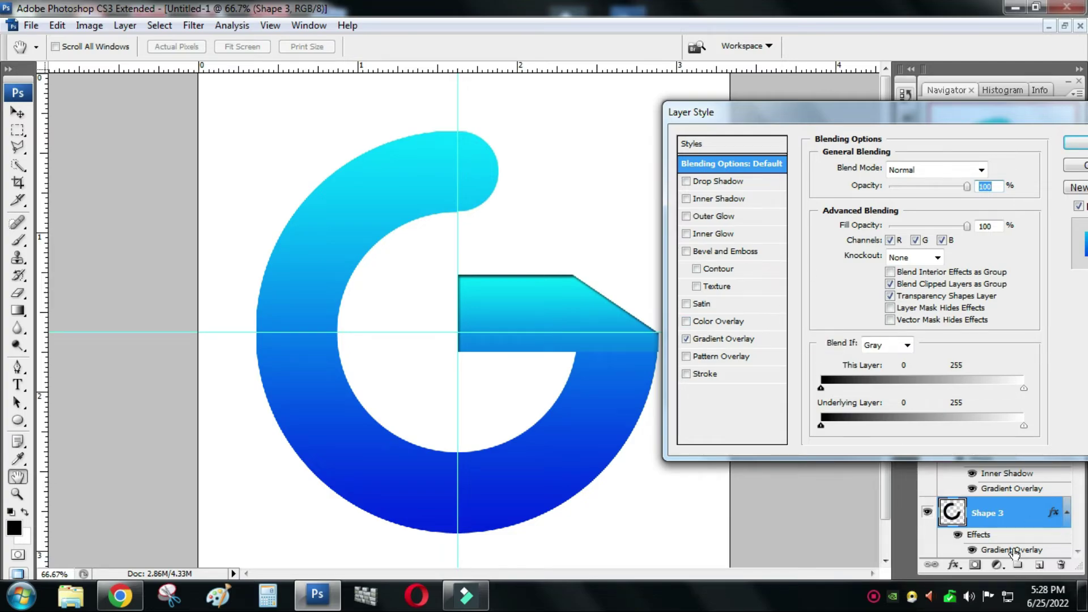
{"action": "mouse_move", "coordinate": [1031, 600]}
{"action": "left_click", "coordinate": [703, 200]}
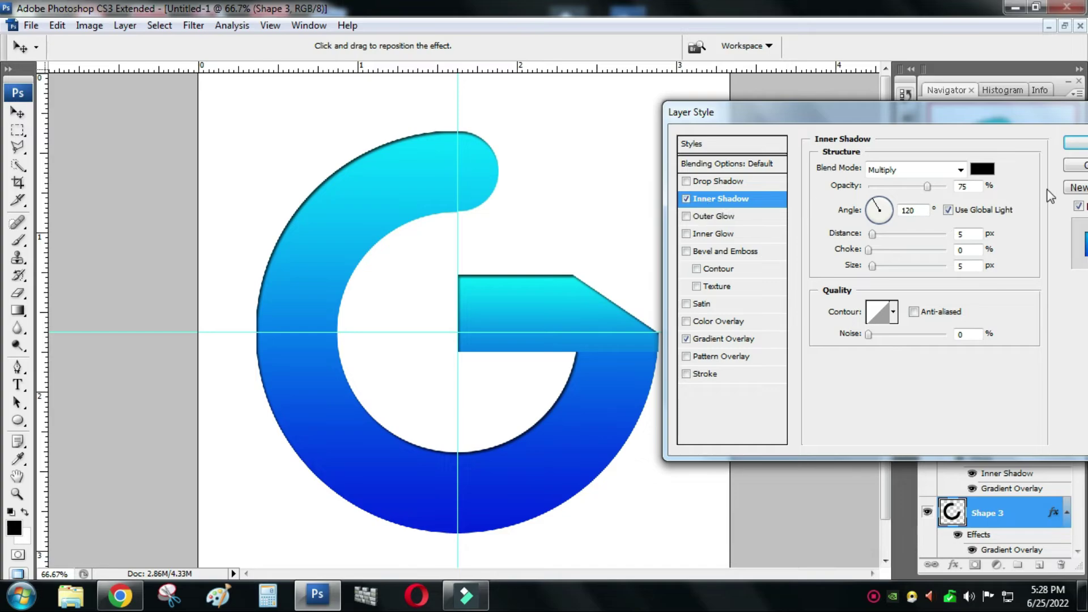
{"action": "left_click", "coordinate": [1074, 143]}
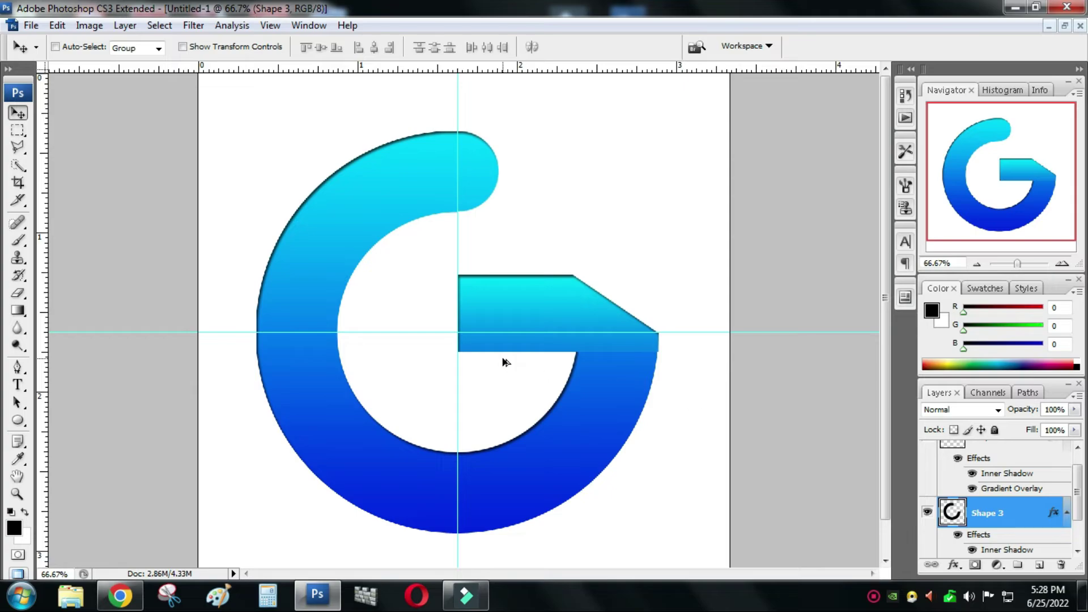
{"action": "left_click", "coordinate": [453, 348]}
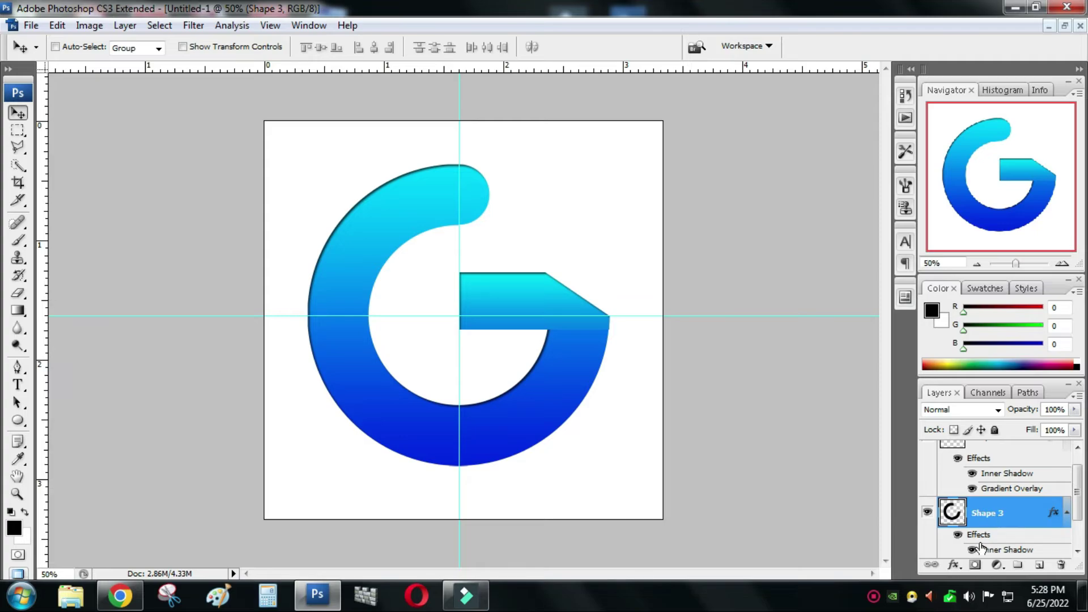
Convert the locked Background into a regular layer named Layer 0.
{"action": "scroll", "coordinate": [1020, 521], "scroll_direction": "down", "scroll_amount": 2}
{"action": "double_click", "coordinate": [1000, 545]}
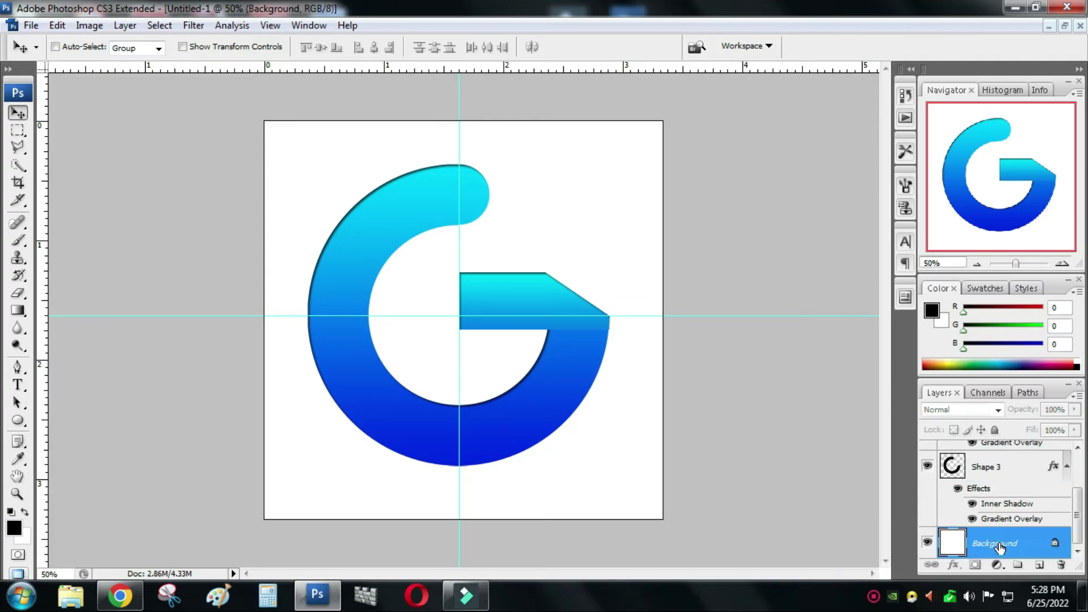
{"action": "left_click", "coordinate": [677, 188]}
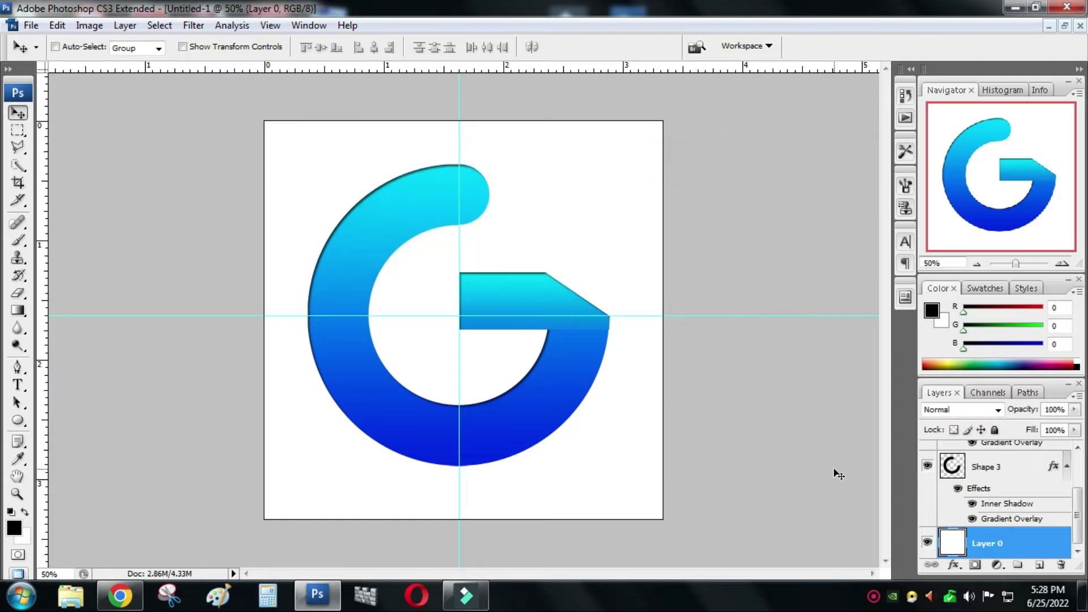
Add a Color Overlay effect to the background layer, Layer 0.
{"action": "right_click", "coordinate": [984, 544]}
{"action": "left_click", "coordinate": [967, 198]}
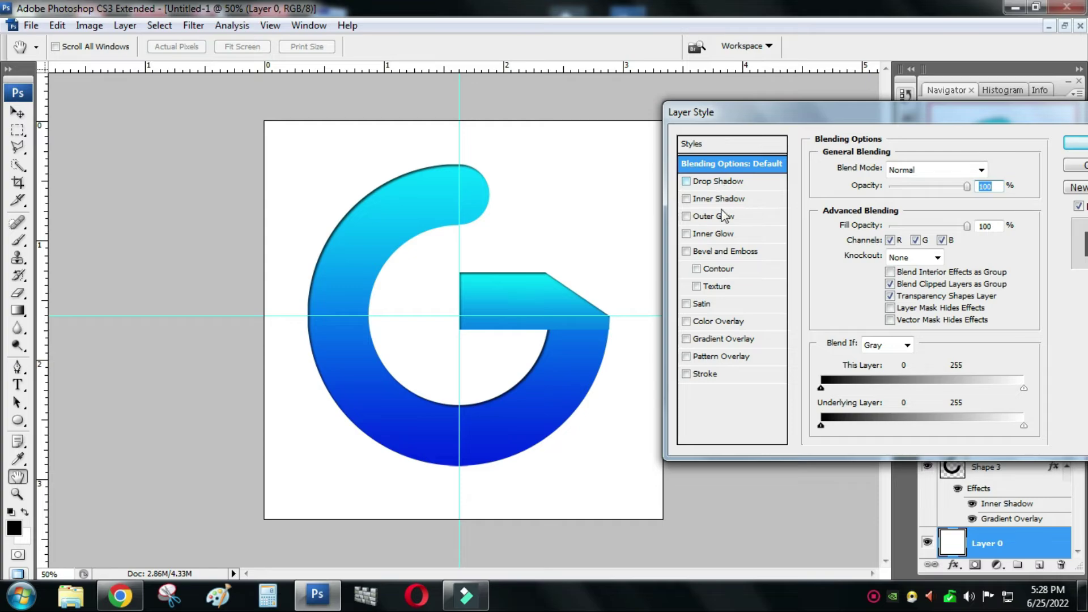
{"action": "left_click", "coordinate": [713, 321]}
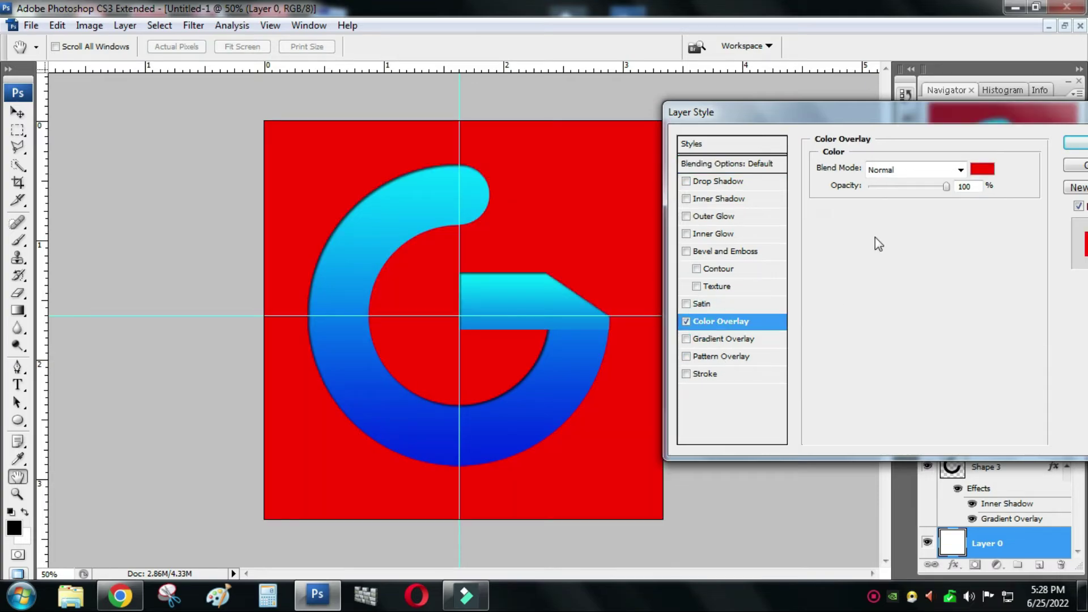
Set the background's overlay color to dark gray #333232, comparing several gray shades, and apply the layer style.
{"action": "left_click", "coordinate": [986, 184]}
{"action": "left_click", "coordinate": [680, 318]}
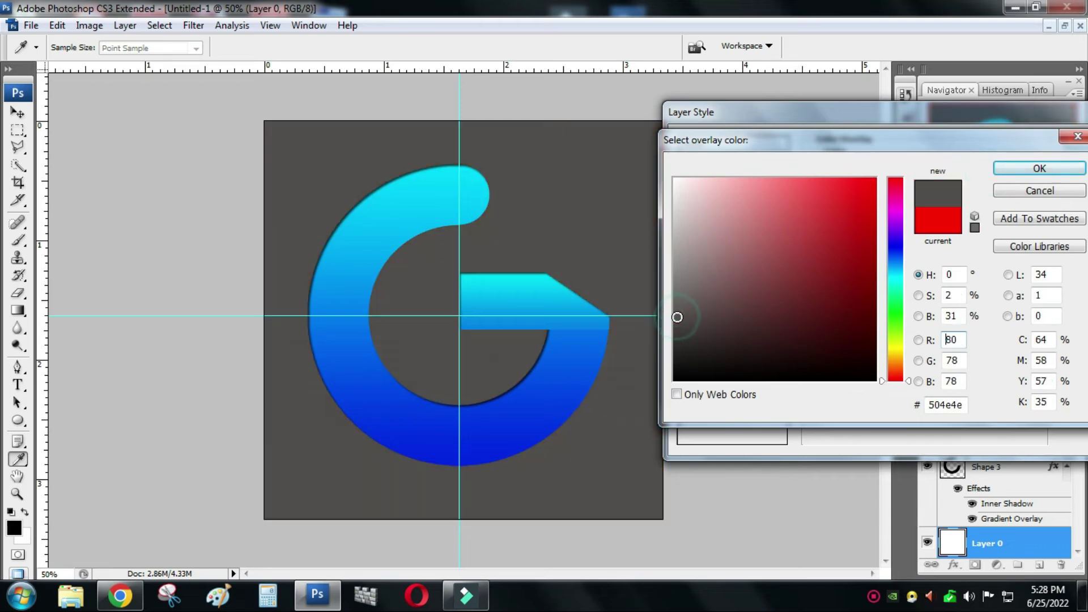
{"action": "left_click", "coordinate": [673, 338]}
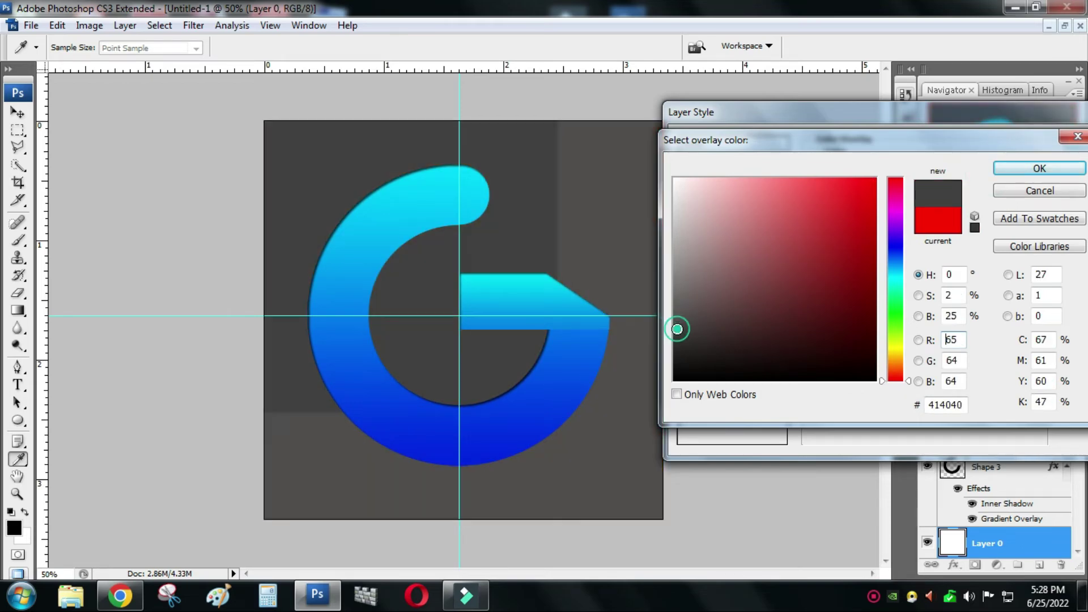
{"action": "left_click", "coordinate": [674, 342]}
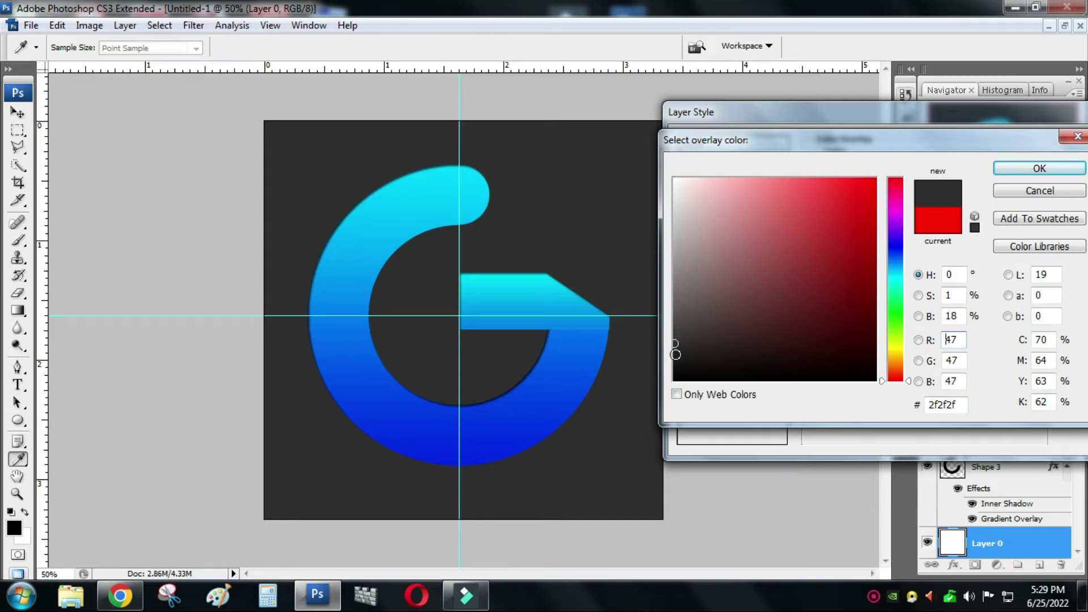
{"action": "left_click", "coordinate": [675, 355]}
{"action": "left_click", "coordinate": [676, 340]}
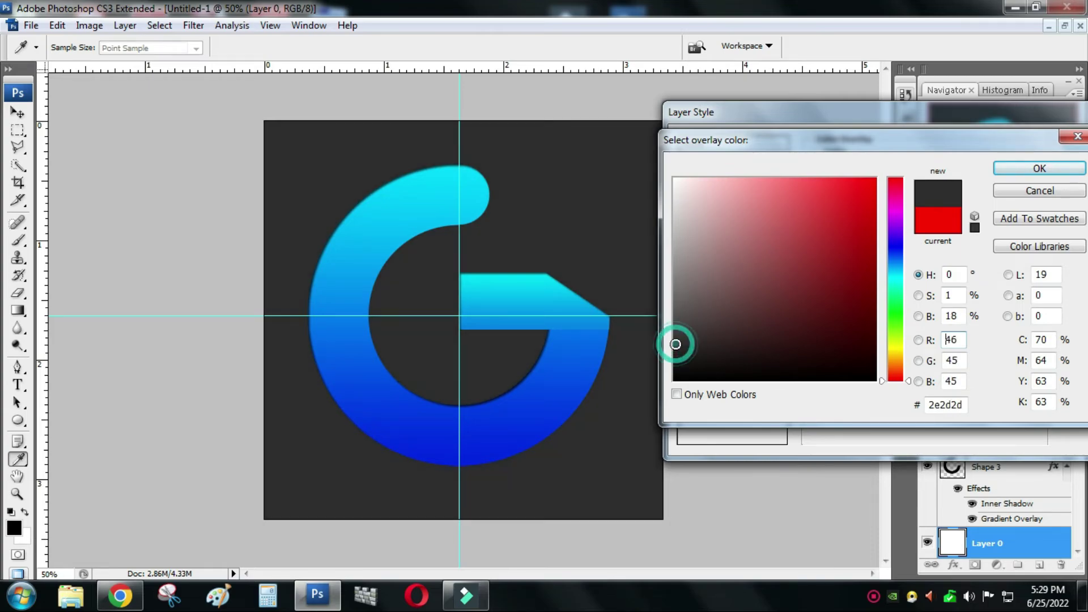
{"action": "left_click", "coordinate": [676, 339]}
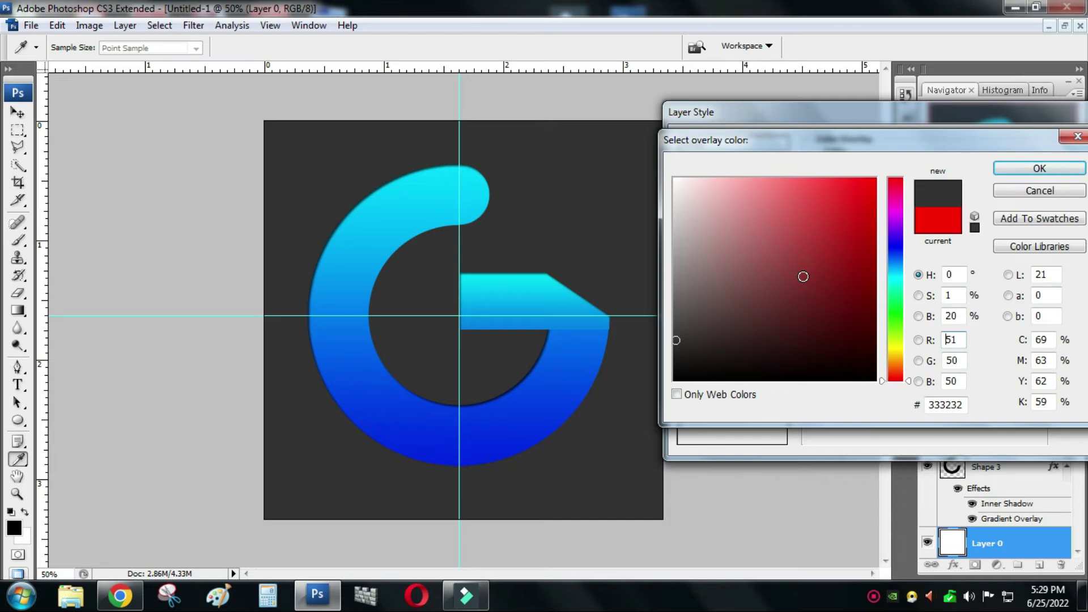
{"action": "left_click", "coordinate": [1017, 169]}
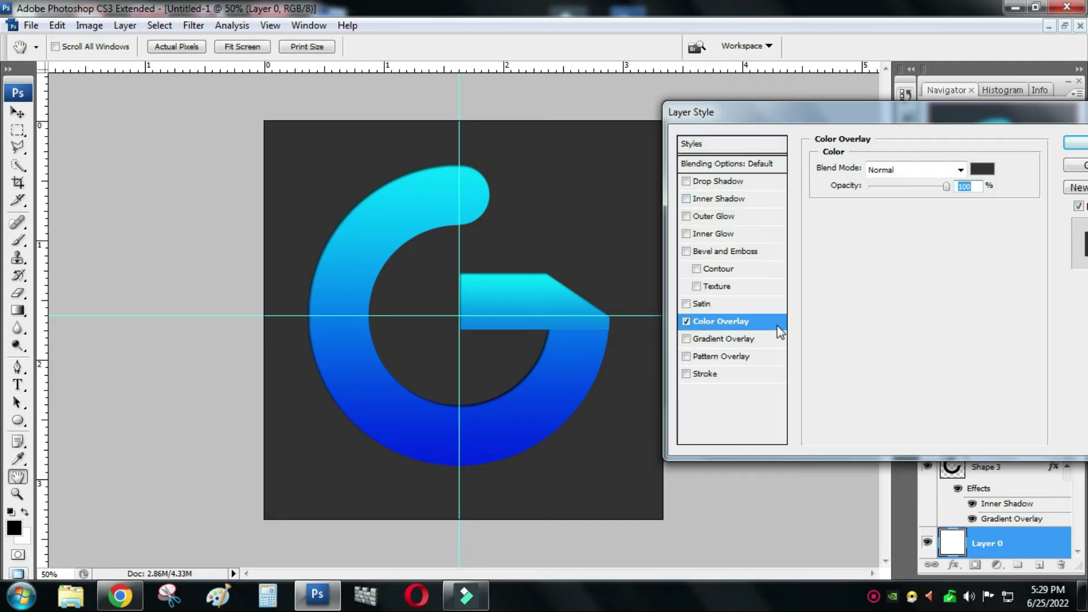
{"action": "left_click_drag", "start_coordinate": [941, 119], "coordinate": [858, 130]}
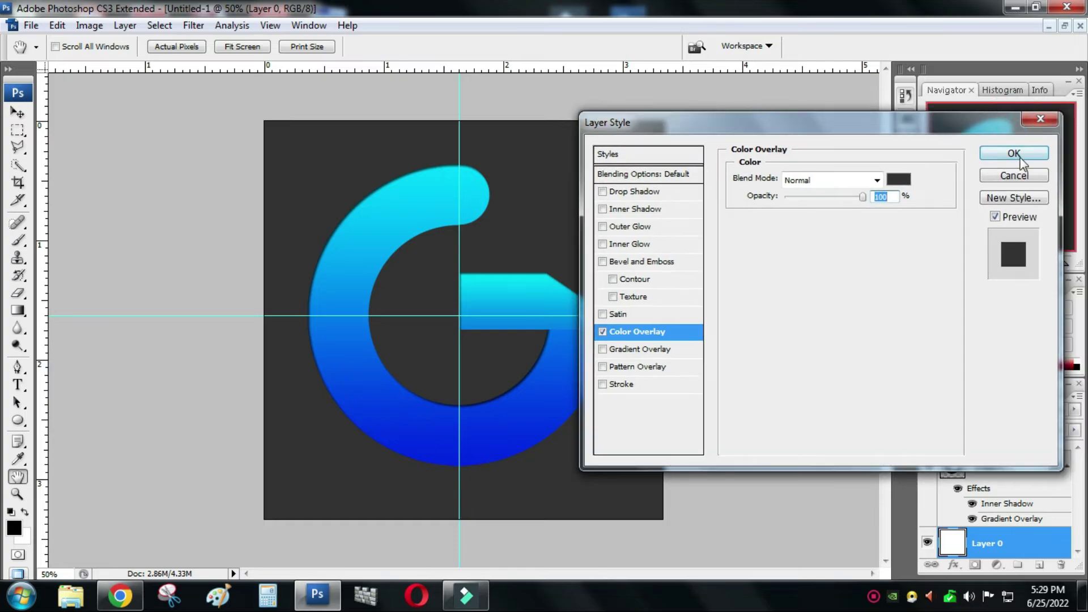
{"action": "left_click", "coordinate": [1014, 153]}
Try a stronger Inner Shadow on the ring's layer, Shape 3, with choke at 37% and a larger size.
{"action": "left_click", "coordinate": [992, 468]}
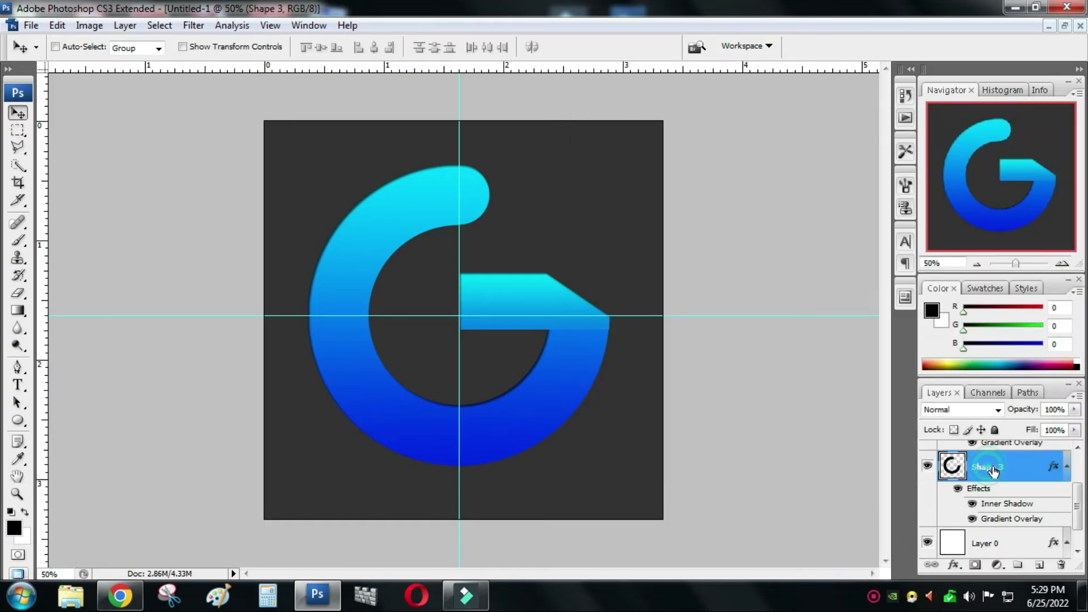
{"action": "right_click", "coordinate": [990, 466]}
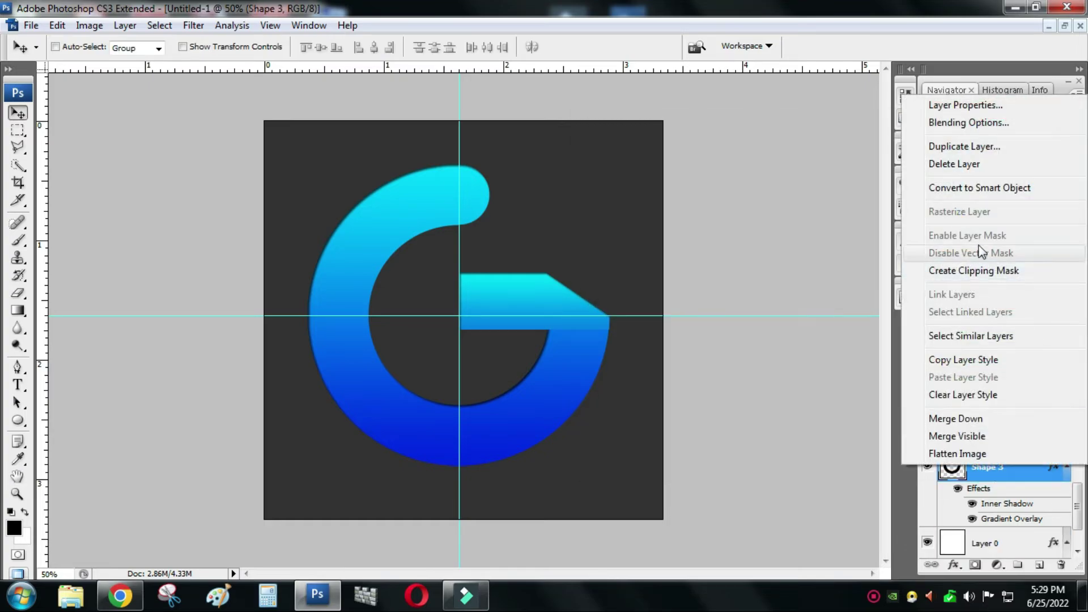
{"action": "left_click", "coordinate": [947, 124]}
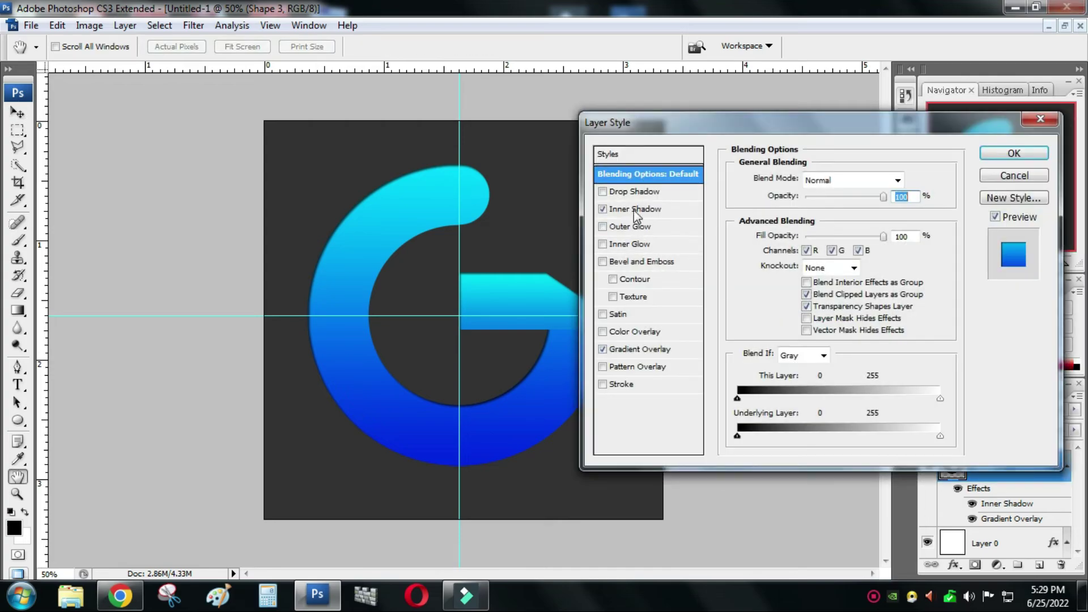
{"action": "left_click", "coordinate": [636, 210]}
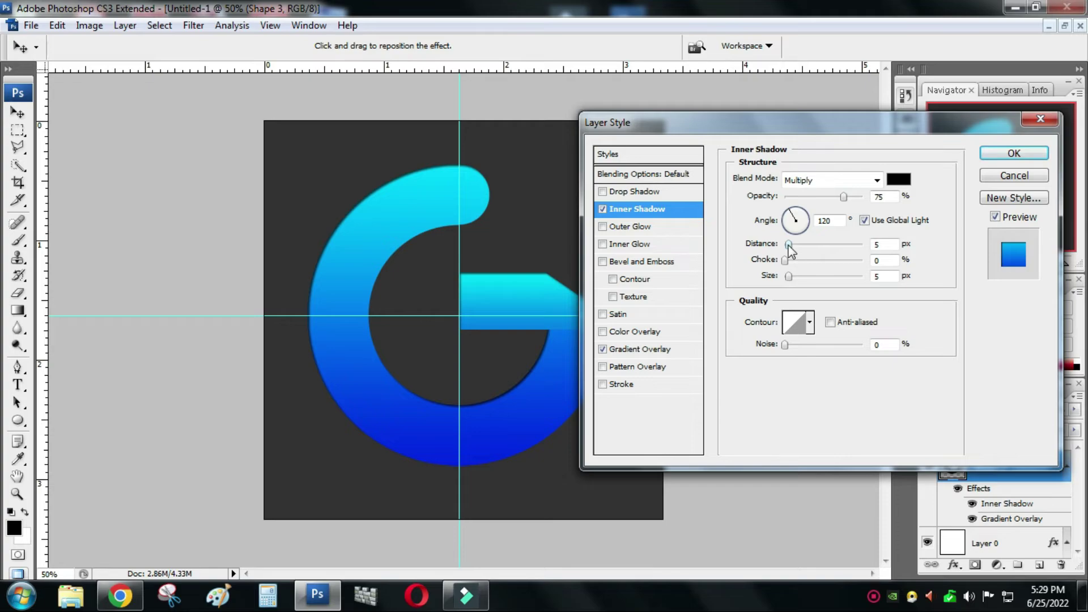
{"action": "mouse_move", "coordinate": [789, 246]}
{"action": "left_mouse_down"}
{"action": "mouse_move", "coordinate": [804, 246]}
{"action": "mouse_move", "coordinate": [788, 246]}
{"action": "left_mouse_up"}
{"action": "left_click_drag", "start_coordinate": [791, 260], "coordinate": [795, 262]}
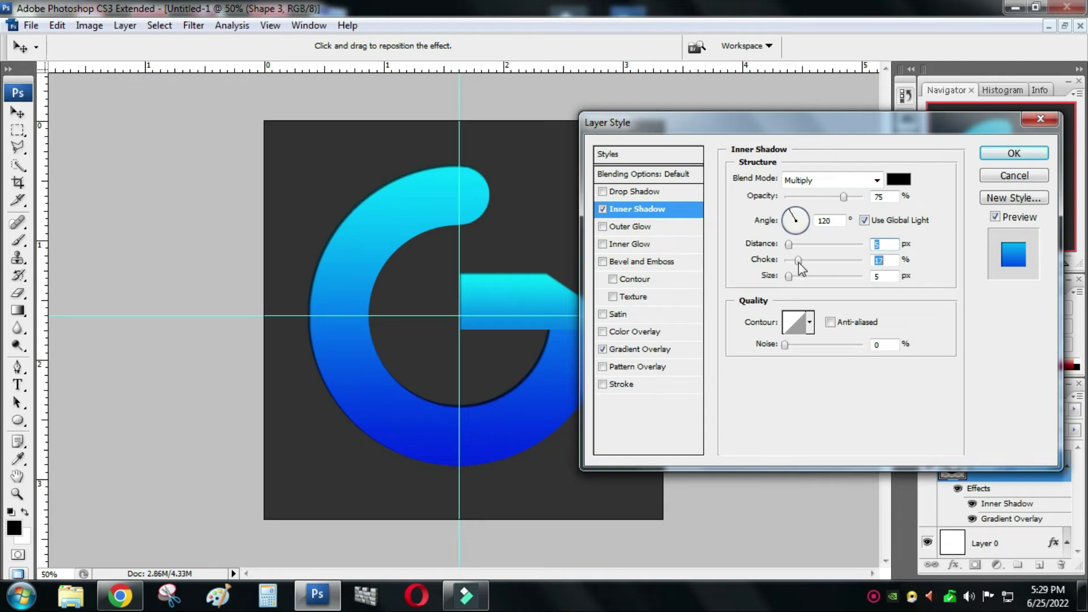
{"action": "mouse_move", "coordinate": [799, 263]}
{"action": "left_mouse_down"}
{"action": "mouse_move", "coordinate": [814, 263]}
{"action": "mouse_move", "coordinate": [793, 276]}
{"action": "left_mouse_up"}
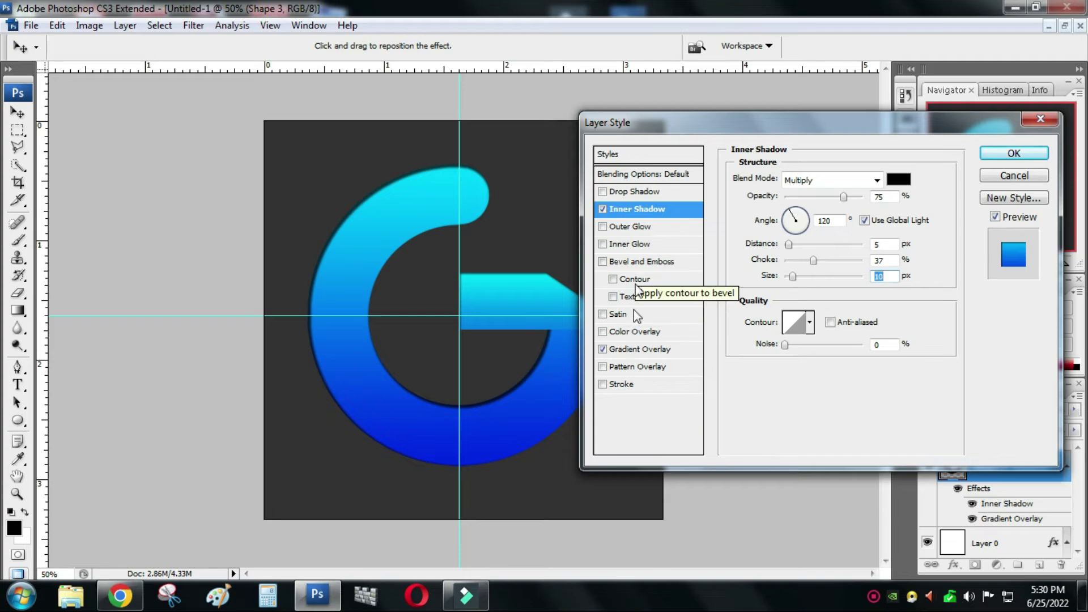
Try a 3 px outside Stroke in black #000000 on the ring, and discard the layer style changes.
{"action": "left_click", "coordinate": [603, 385]}
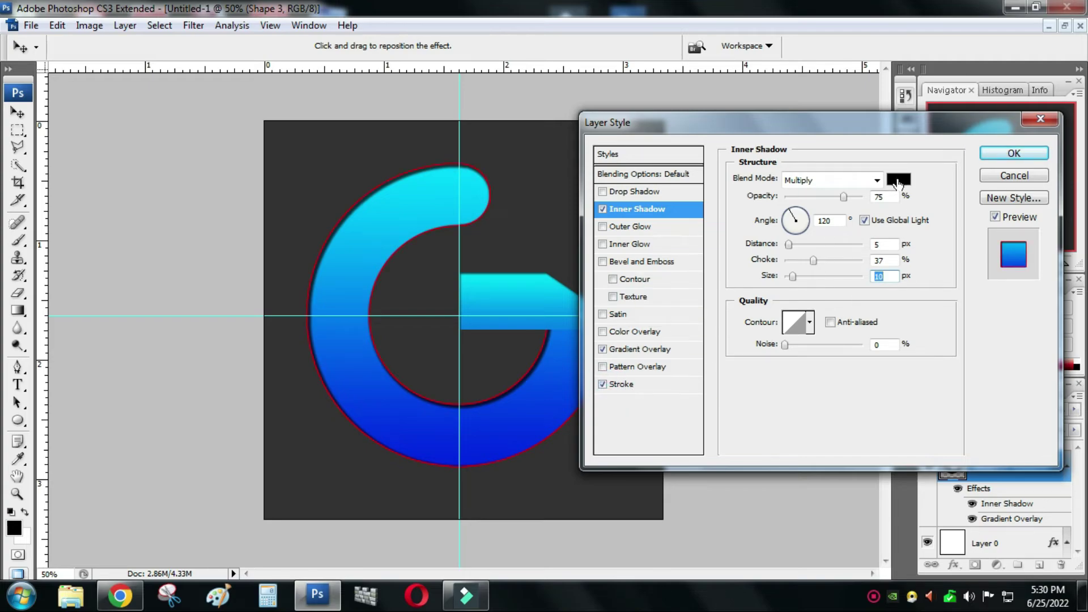
{"action": "left_click", "coordinate": [618, 384]}
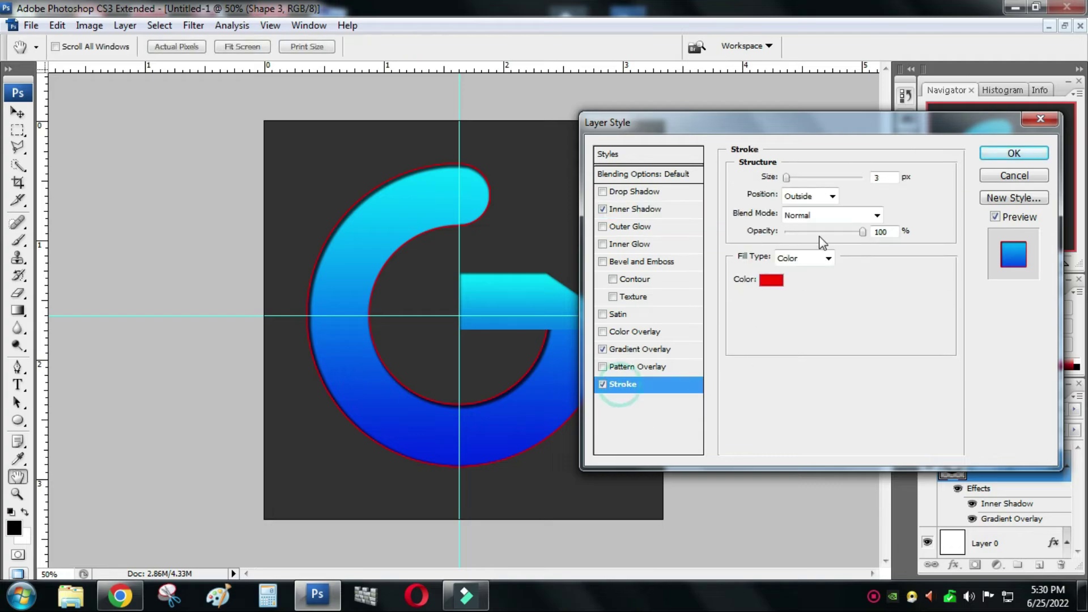
{"action": "left_click", "coordinate": [771, 280]}
{"action": "left_click", "coordinate": [675, 378]}
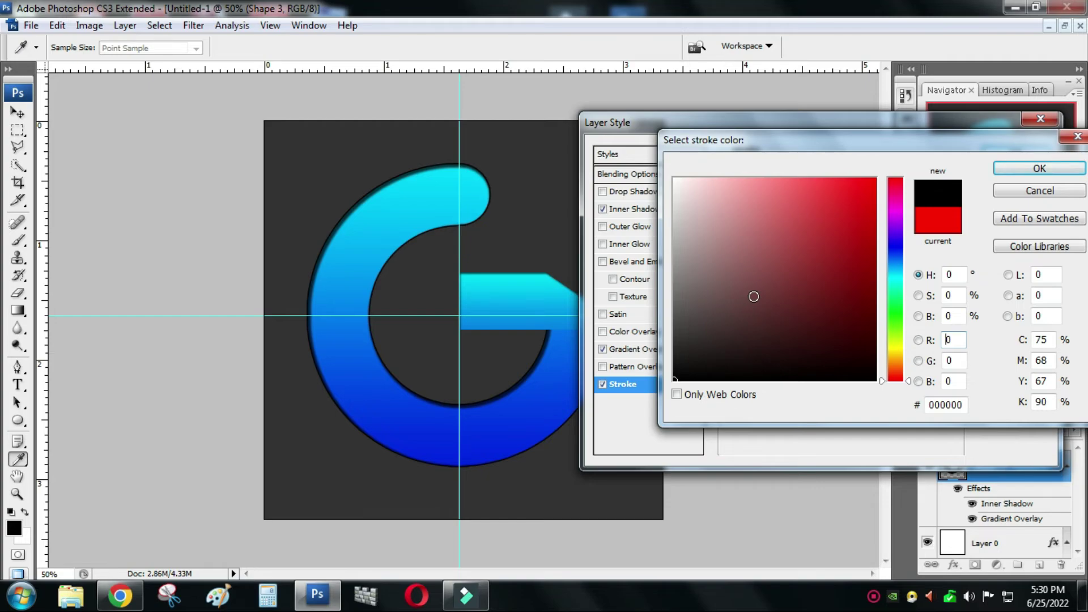
{"action": "left_click", "coordinate": [1025, 189]}
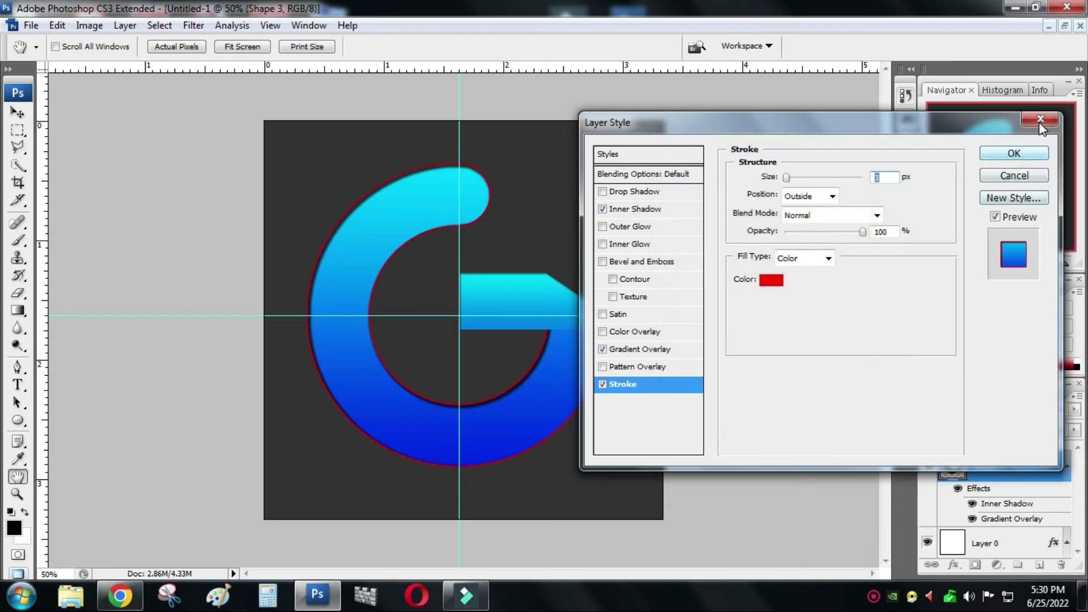
{"action": "left_click", "coordinate": [1040, 121]}
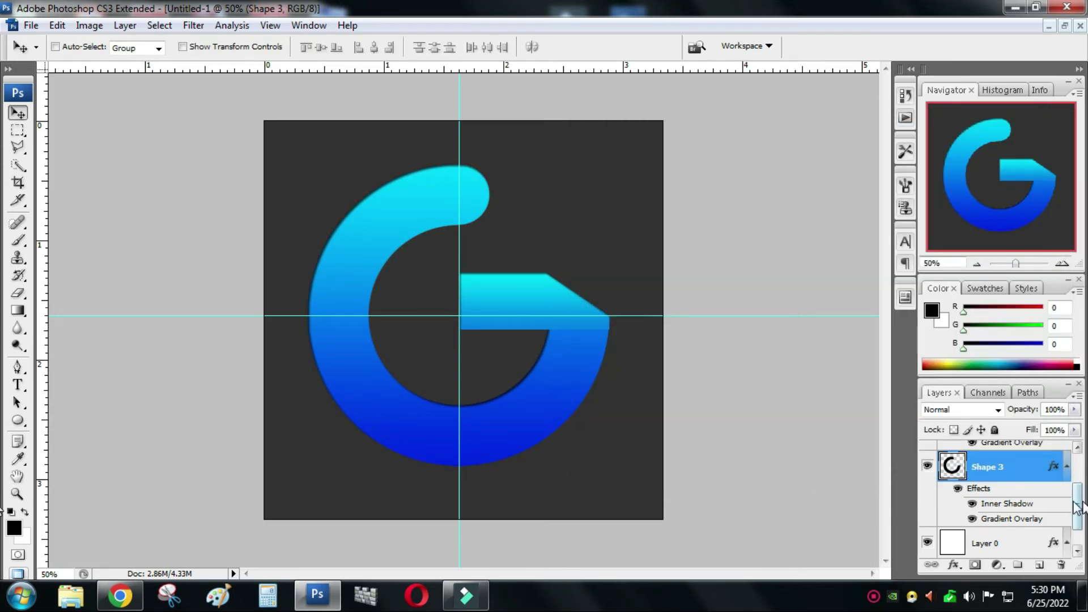
Merge the Shape 2 and Shape 3 layers into one, and open the merged logo layer's blending options.
{"action": "left_click_drag", "start_coordinate": [1077, 504], "coordinate": [1076, 473]}
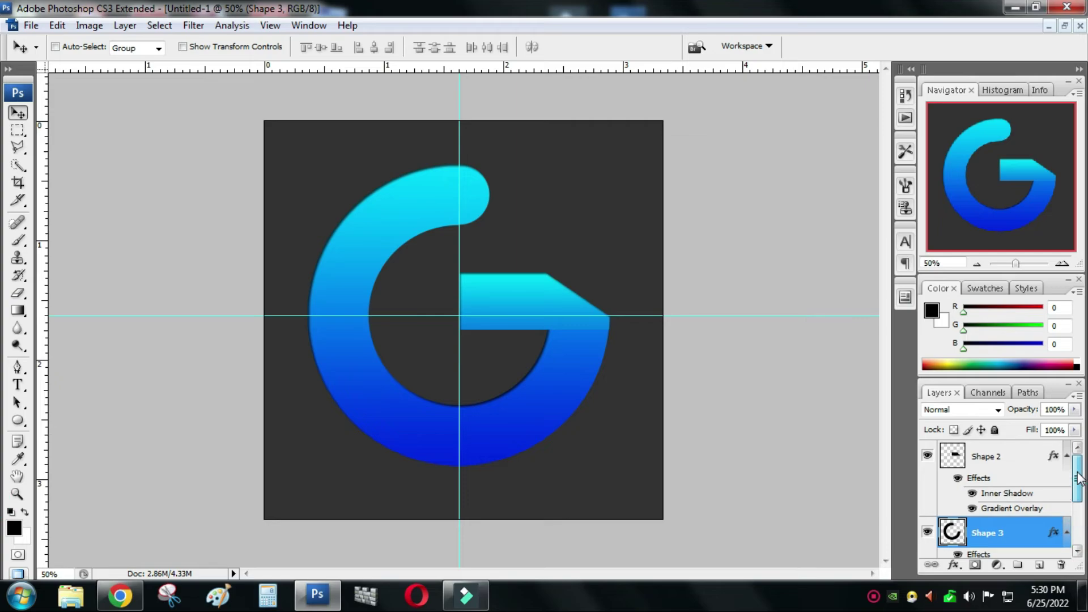
{"action": "left_click", "coordinate": [1001, 456], "text": "shift"}
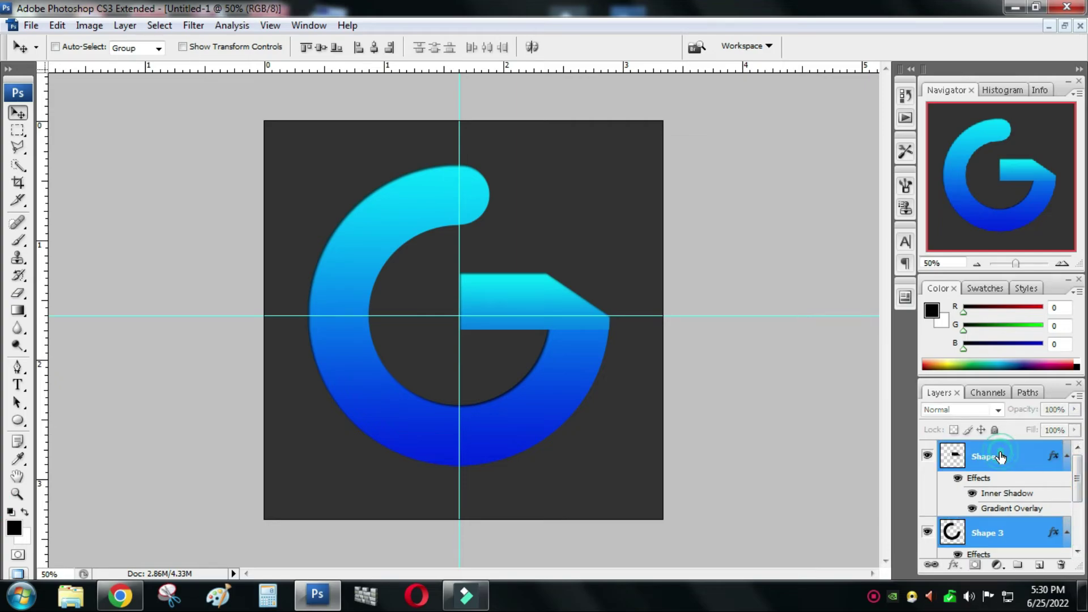
{"action": "right_click", "coordinate": [1000, 532]}
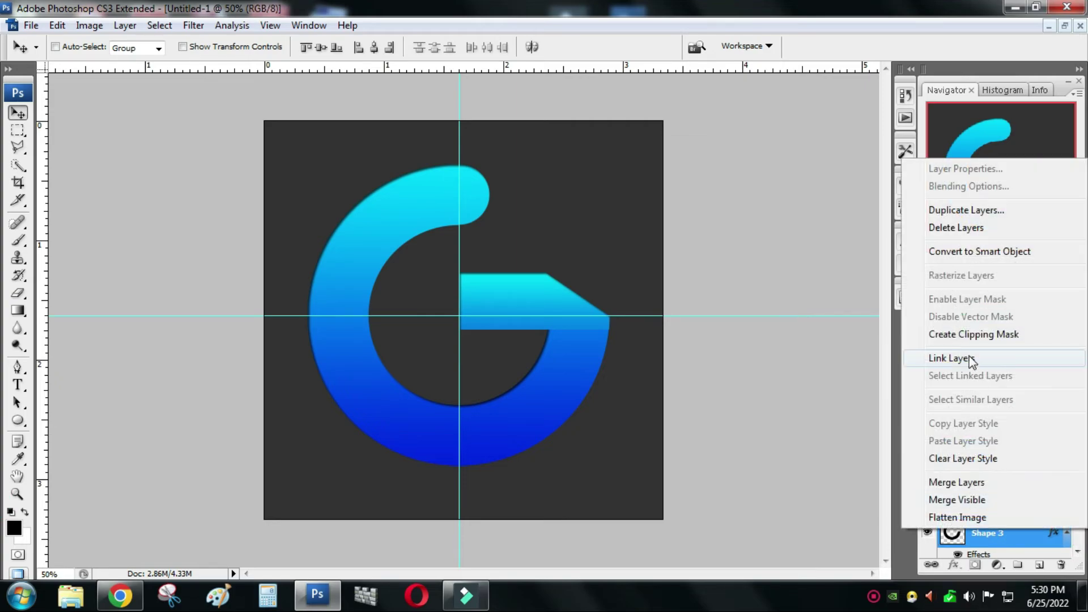
{"action": "left_click", "coordinate": [957, 482]}
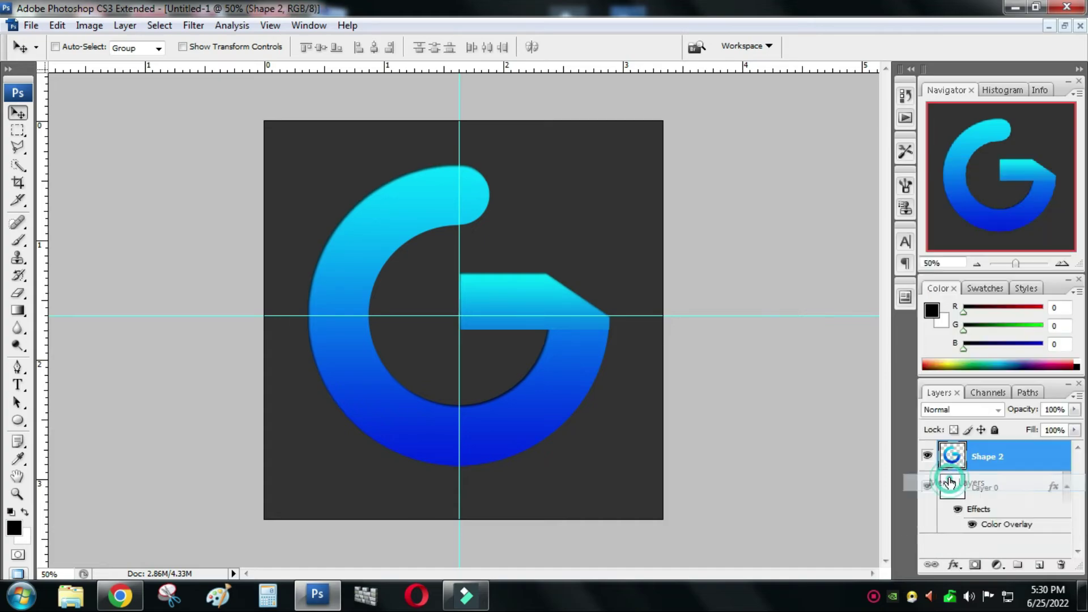
{"action": "right_click", "coordinate": [993, 454]}
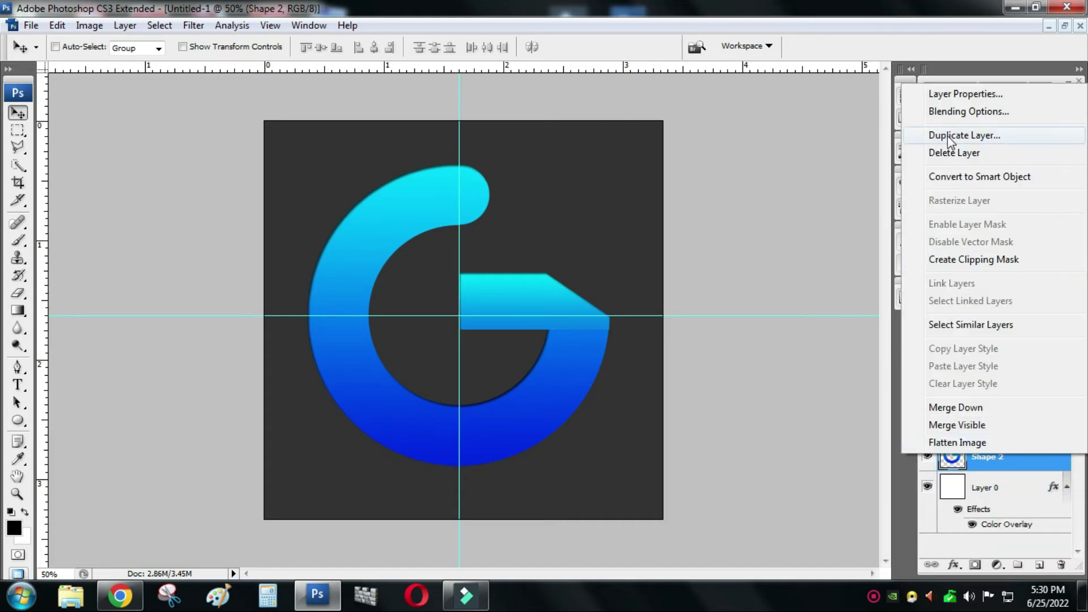
{"action": "left_click", "coordinate": [947, 113]}
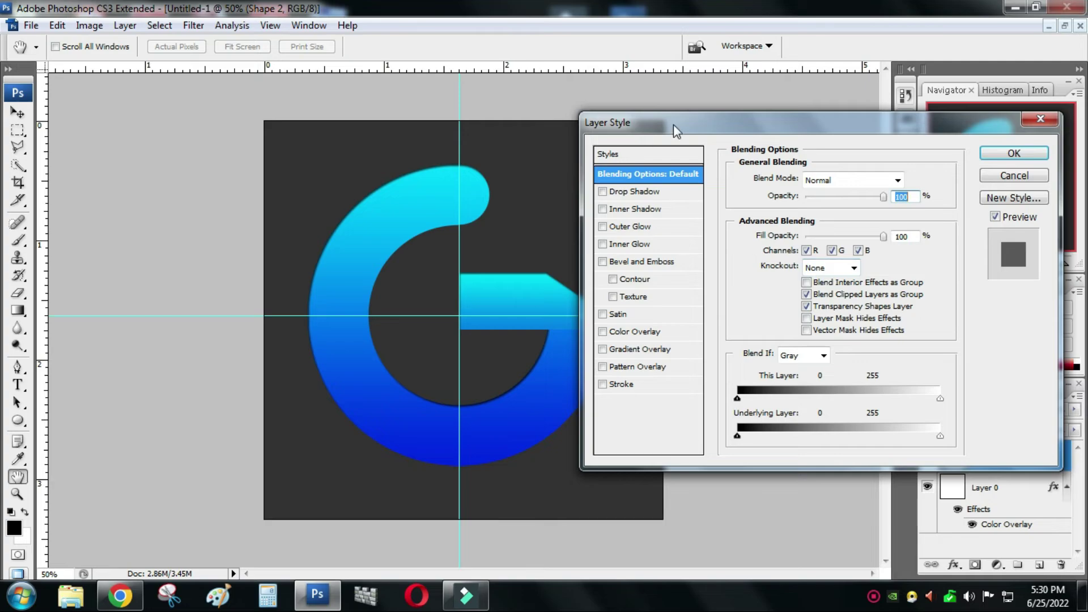
{"action": "left_click_drag", "start_coordinate": [673, 124], "coordinate": [765, 125]}
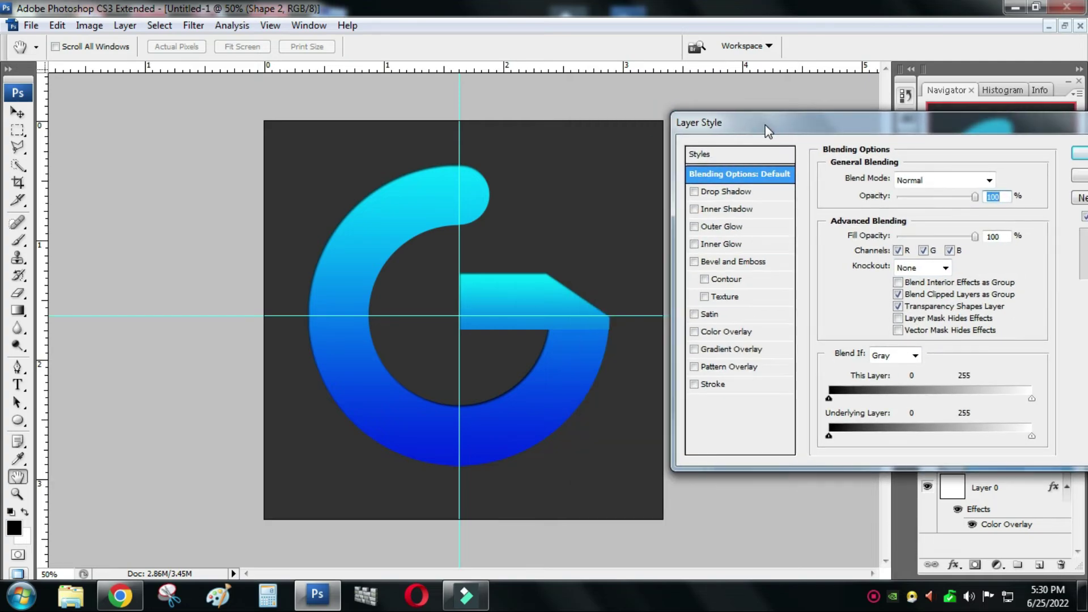
Try a Gradient Overlay and an Inner Shadow with 15 px distance and 9 px size on the logo, and turn both off.
{"action": "left_click", "coordinate": [717, 349]}
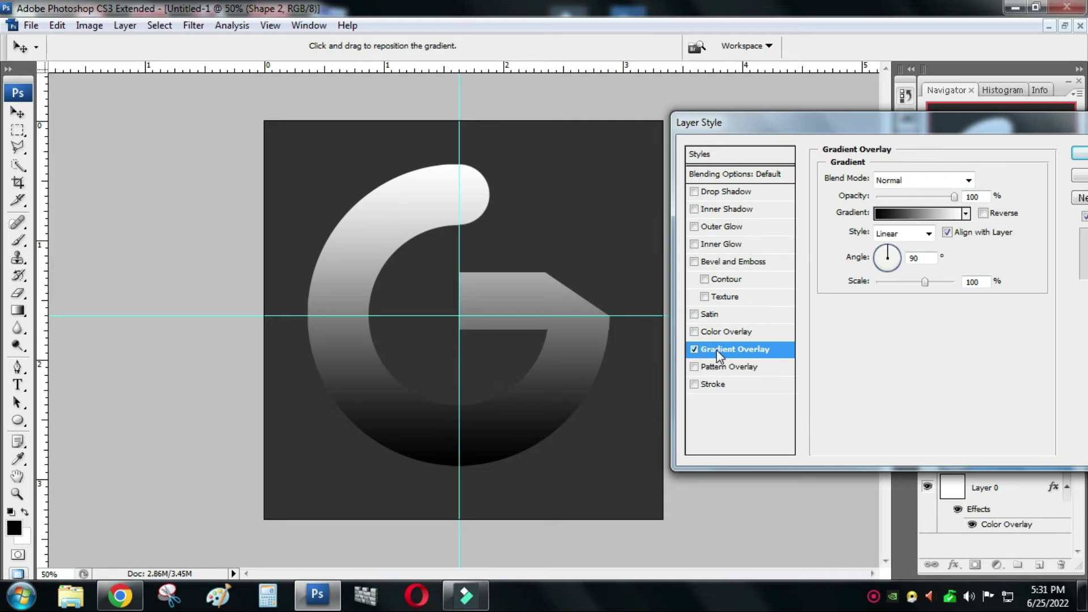
{"action": "left_click", "coordinate": [694, 349]}
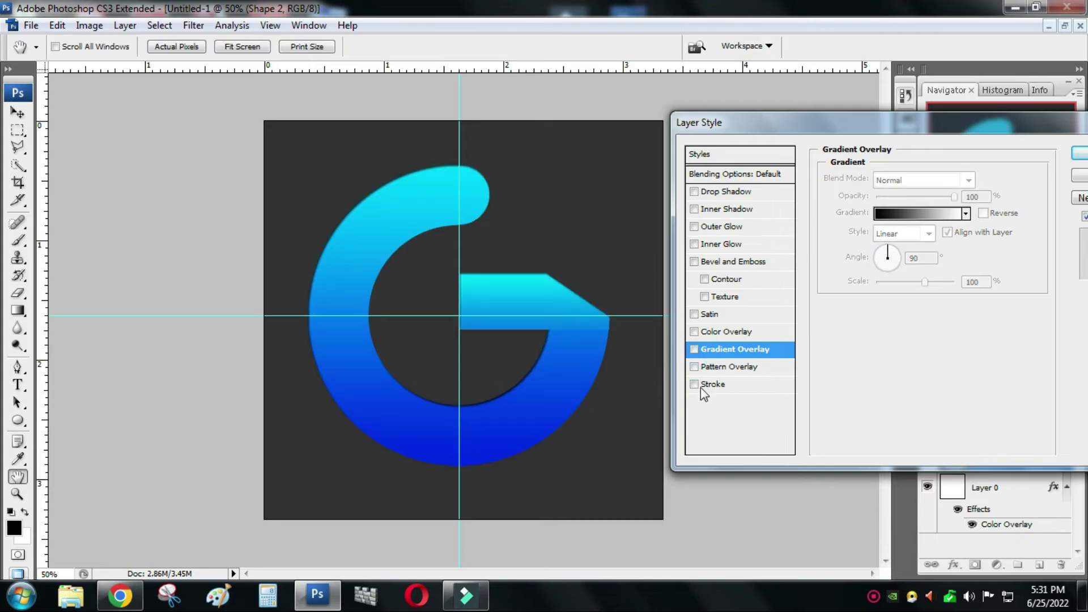
{"action": "left_click", "coordinate": [708, 209]}
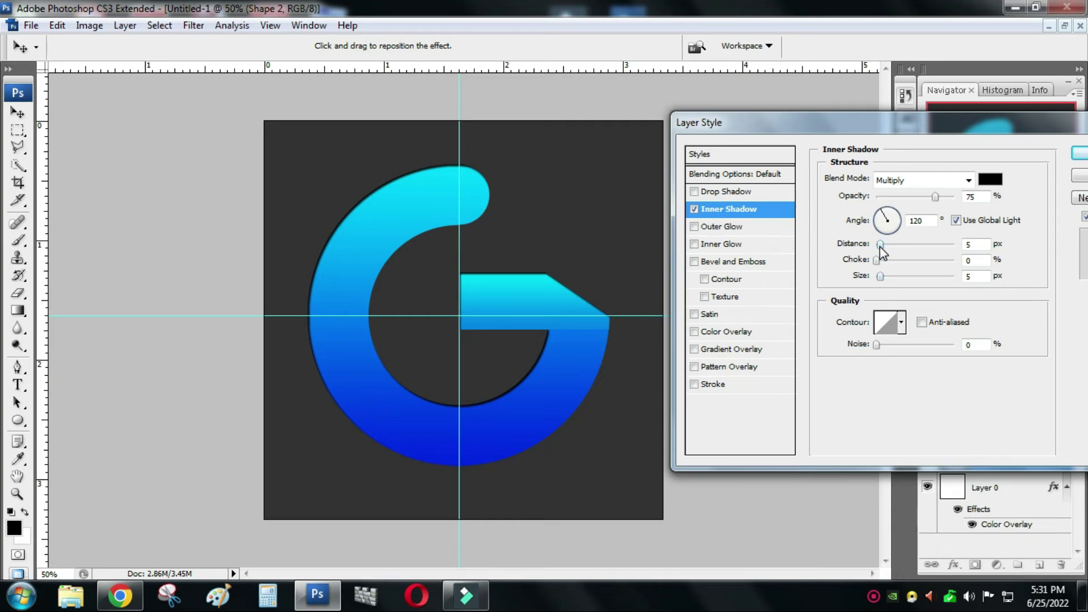
{"action": "left_click_drag", "start_coordinate": [880, 245], "coordinate": [883, 280]}
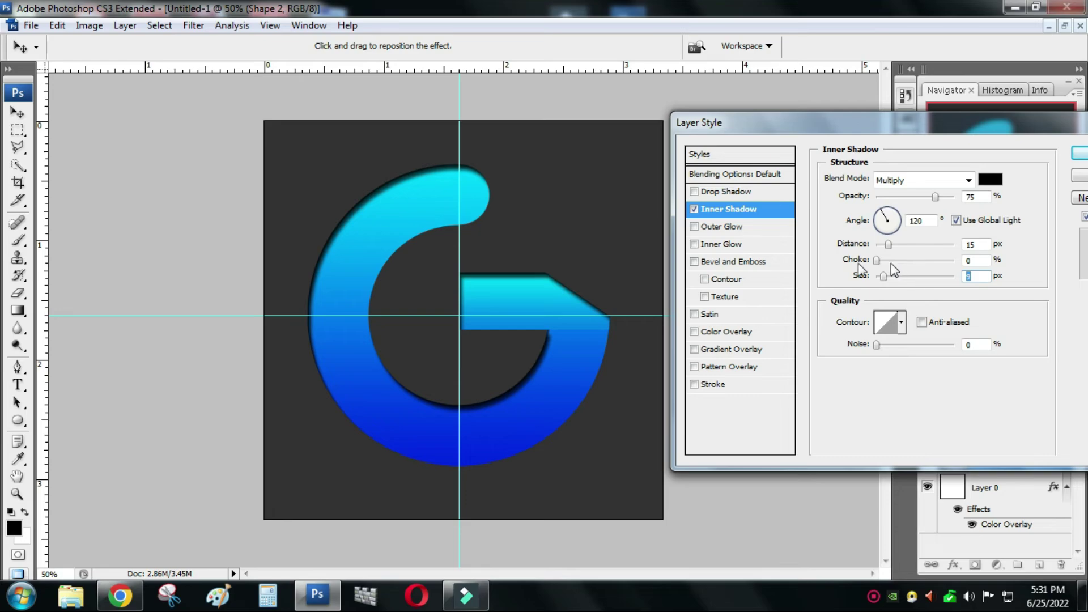
{"action": "left_click", "coordinate": [700, 209]}
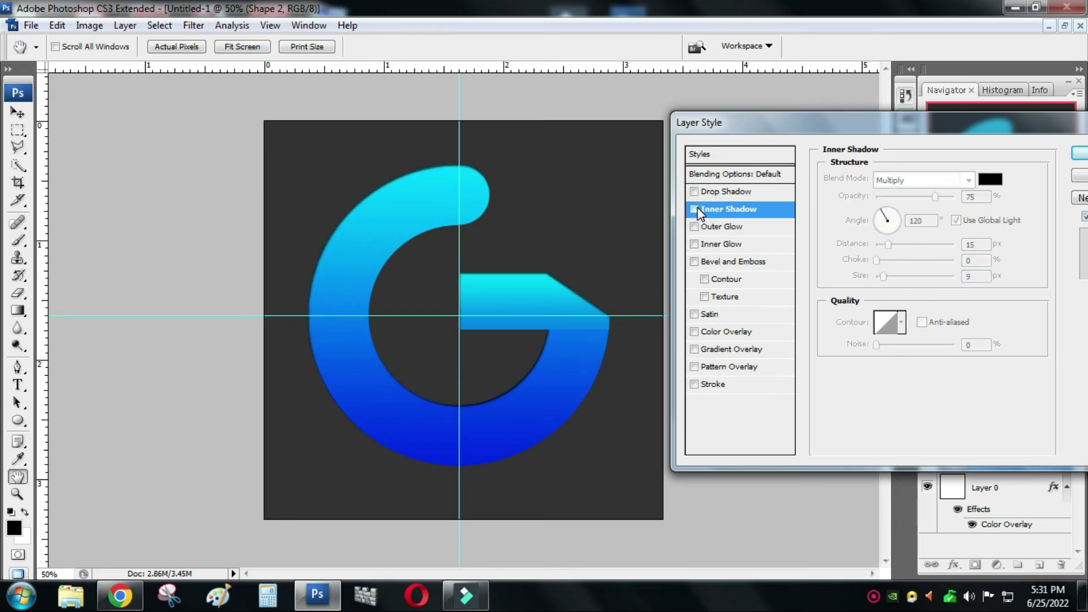
Add a Drop Shadow to the merged logo with 16 px distance, 10% spread and 6 px size.
{"action": "left_click", "coordinate": [706, 191]}
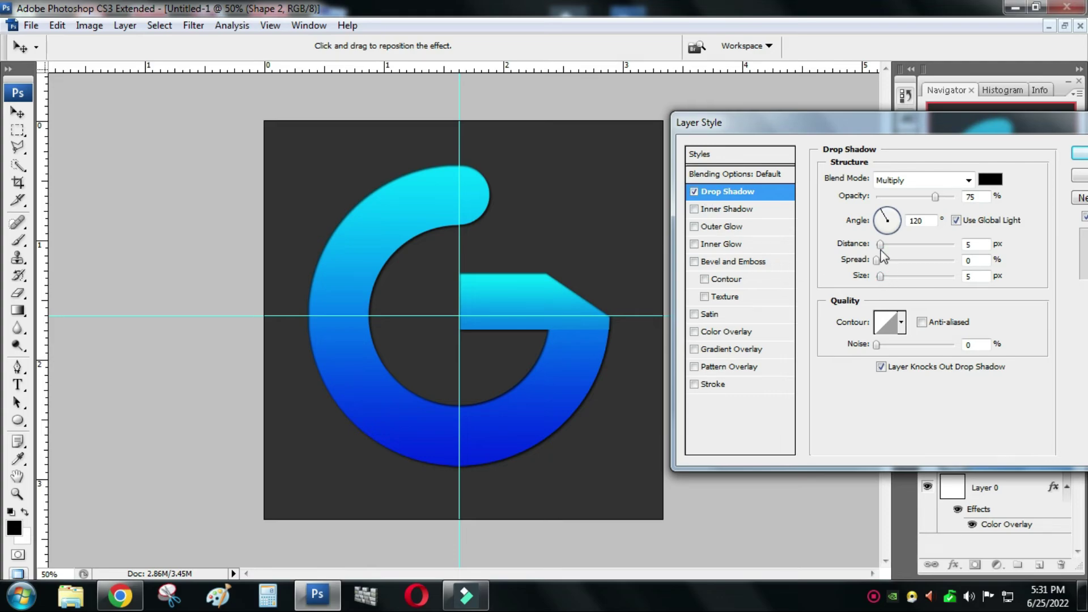
{"action": "left_click_drag", "start_coordinate": [880, 244], "coordinate": [885, 274]}
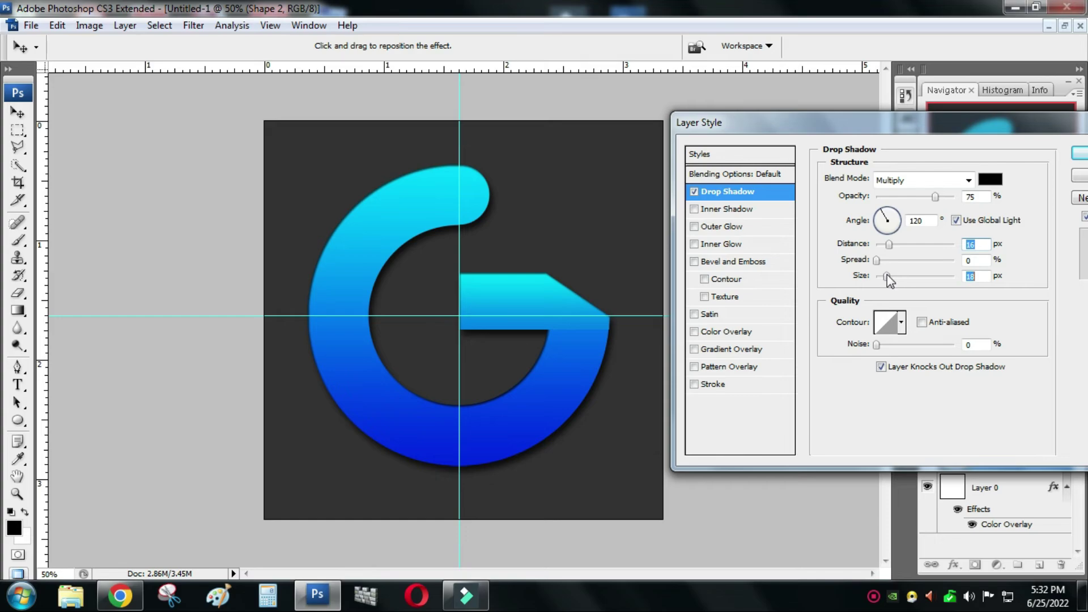
{"action": "left_click_drag", "start_coordinate": [877, 260], "coordinate": [881, 277]}
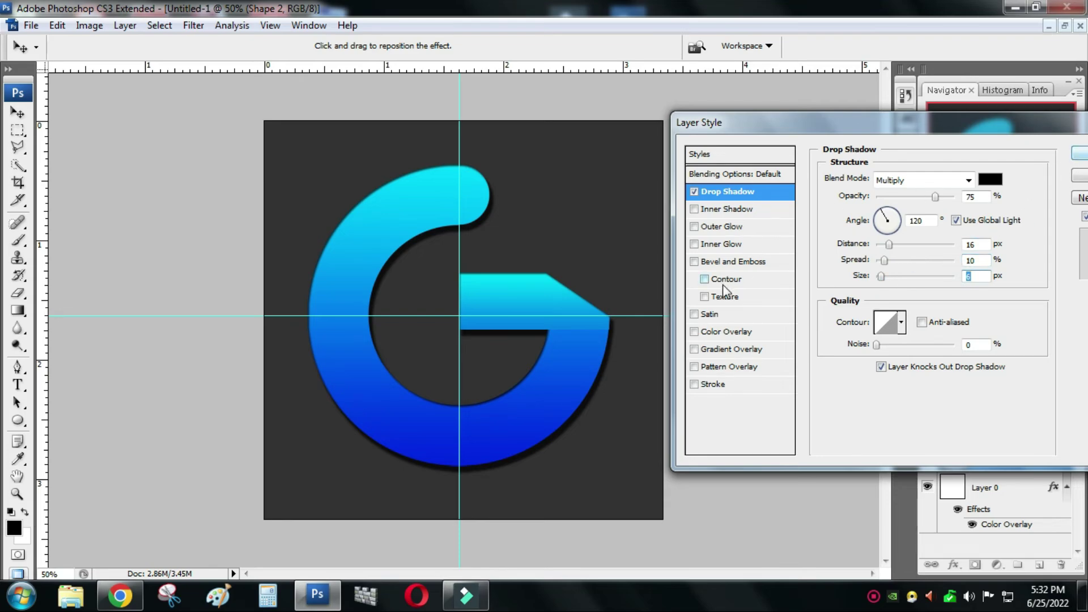
Add a 3 px outside Stroke in black #000000 to the logo and apply the layer style.
{"action": "left_click", "coordinate": [708, 385]}
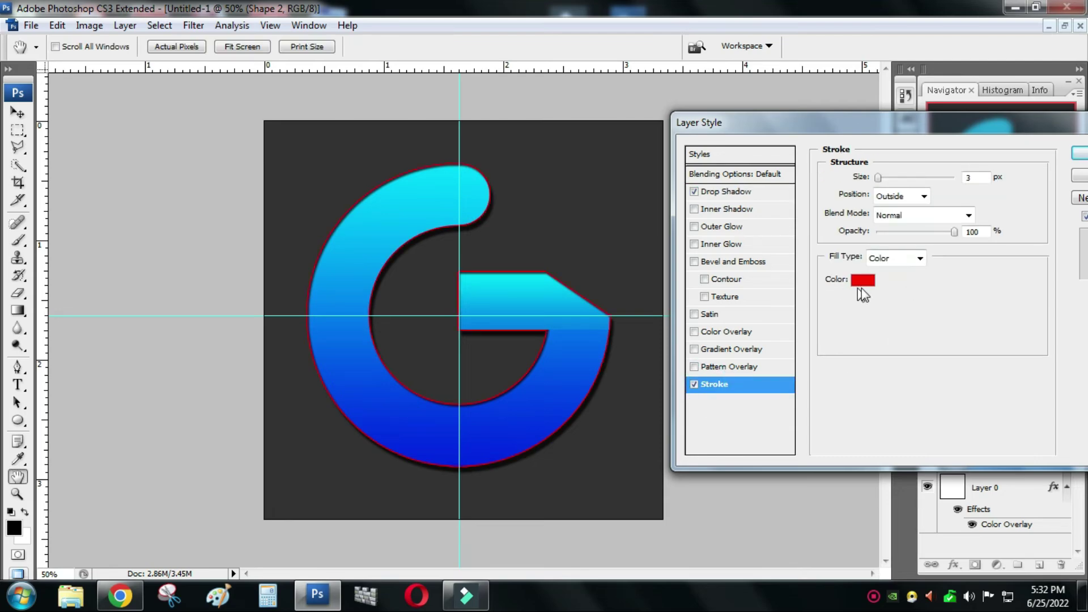
{"action": "left_click", "coordinate": [862, 280]}
{"action": "type", "text": "0"}
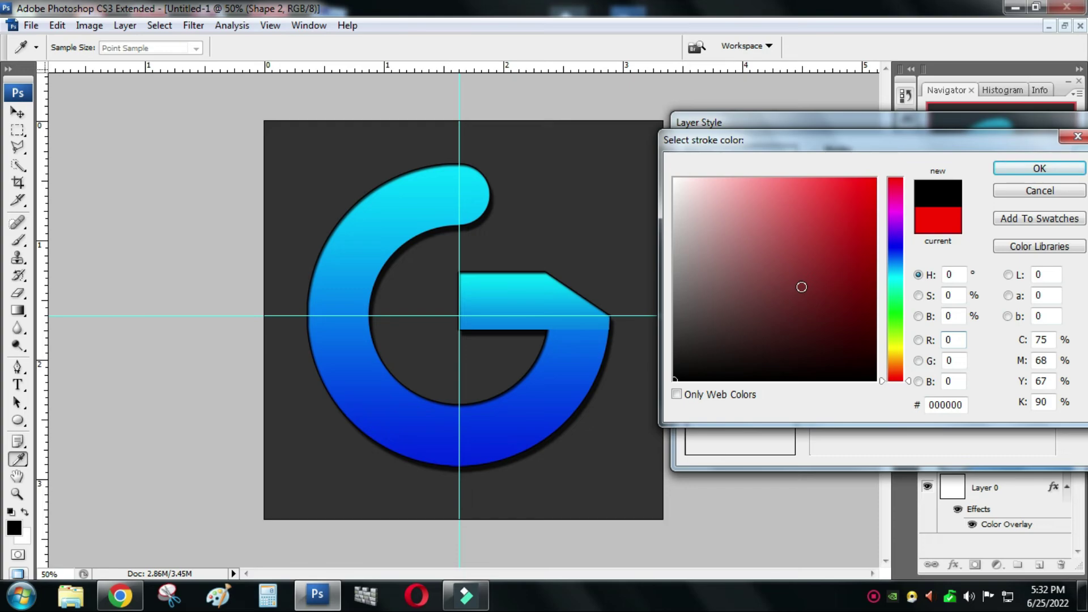
{"action": "left_click", "coordinate": [1040, 168]}
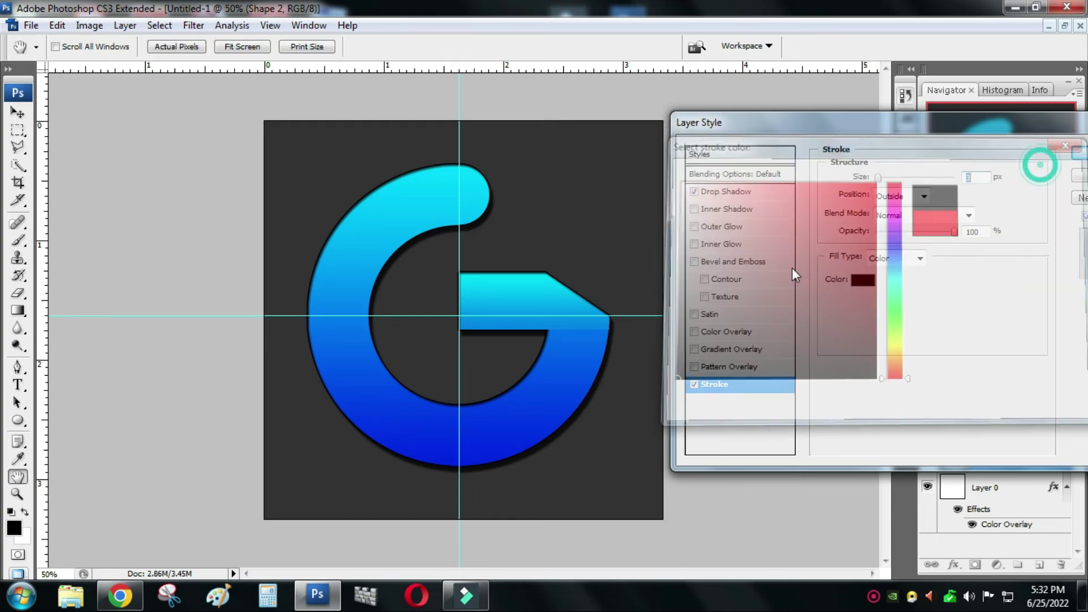
{"action": "left_click", "coordinate": [1080, 153]}
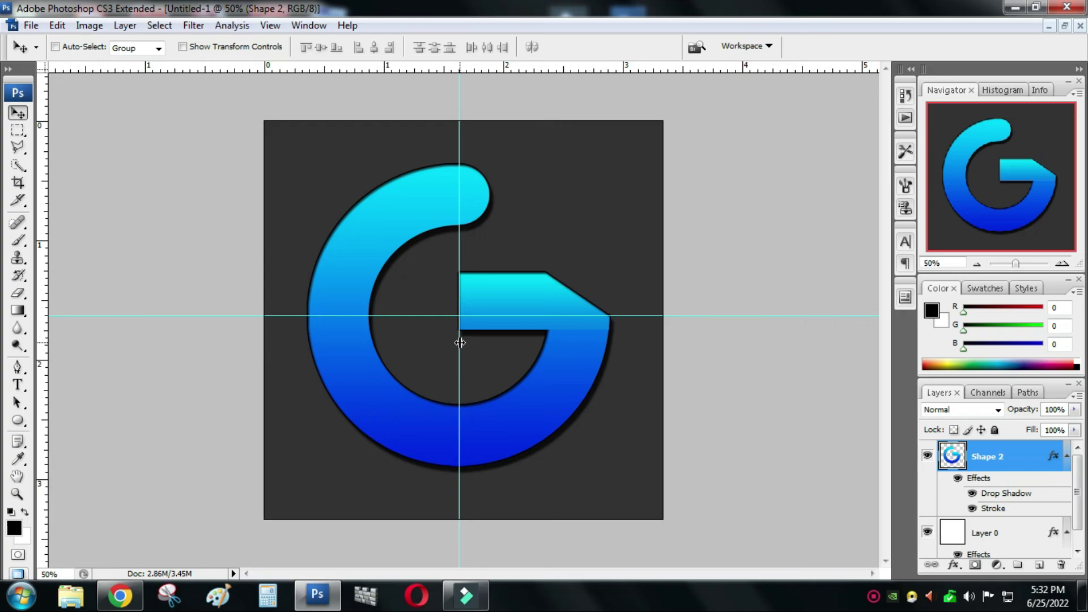
Remove the vertical and horizontal guides from the canvas.
{"action": "left_click_drag", "start_coordinate": [460, 343], "coordinate": [24, 356]}
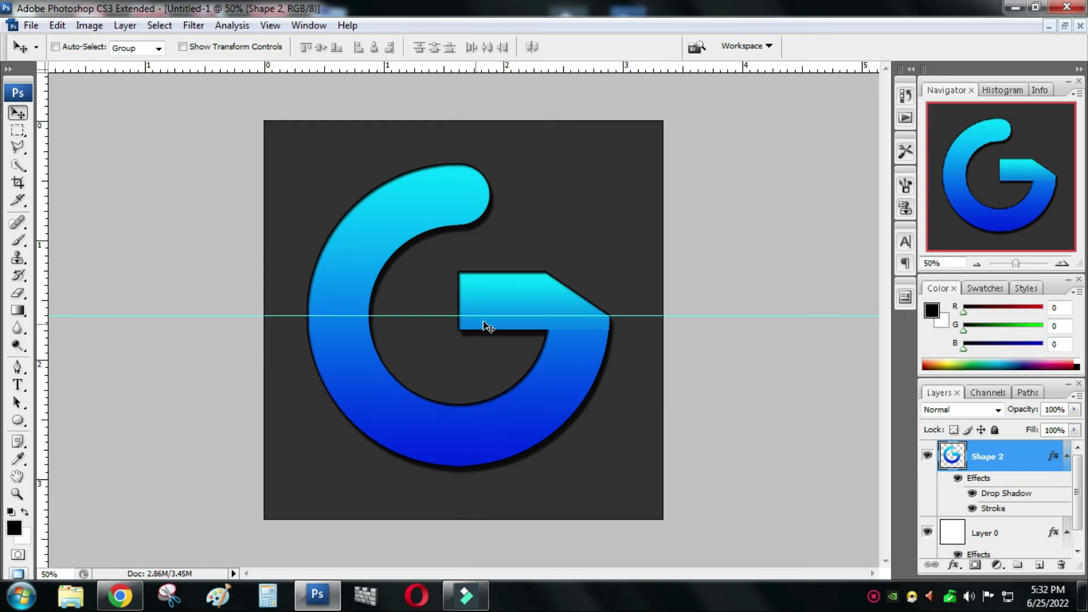
{"action": "left_click_drag", "start_coordinate": [486, 316], "coordinate": [508, 65]}
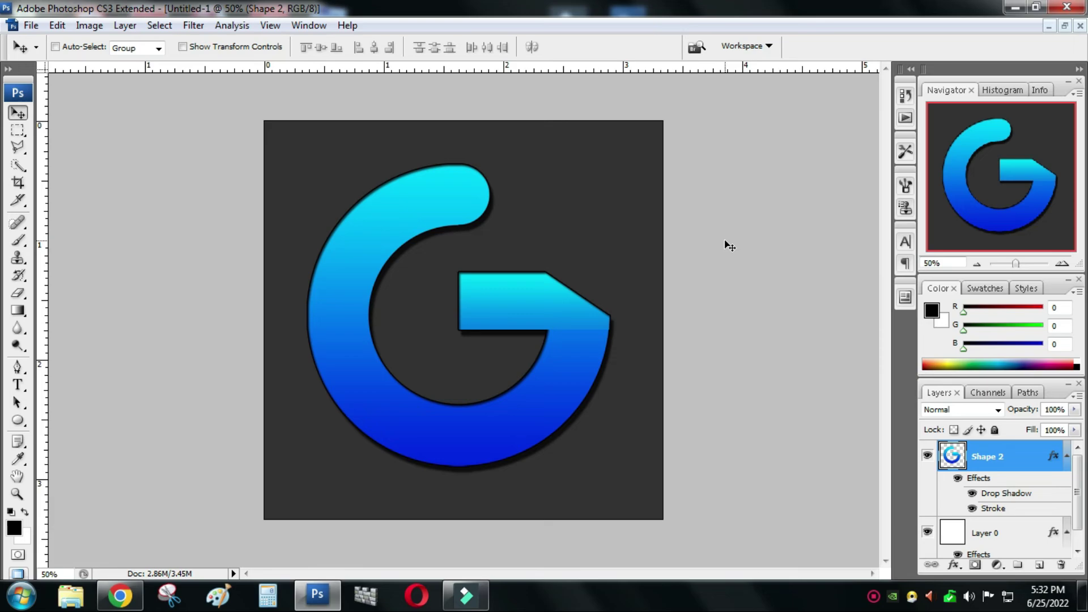
Add a Gradient Overlay to the merged logo layer and set the gradient's black starting stop to blue #002aff.
{"action": "right_click", "coordinate": [988, 456]}
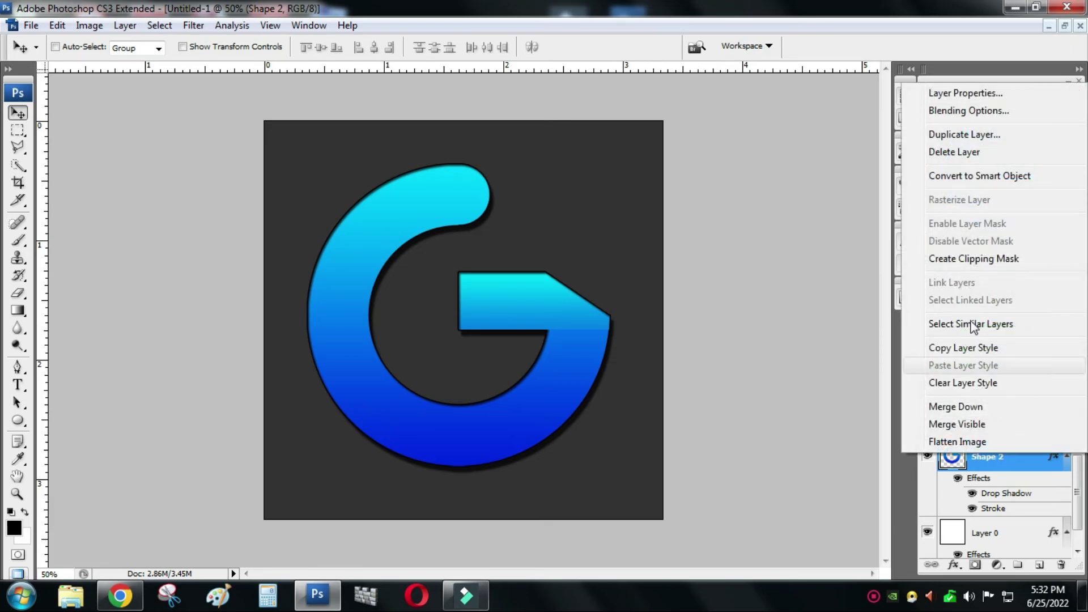
{"action": "left_click", "coordinate": [950, 111]}
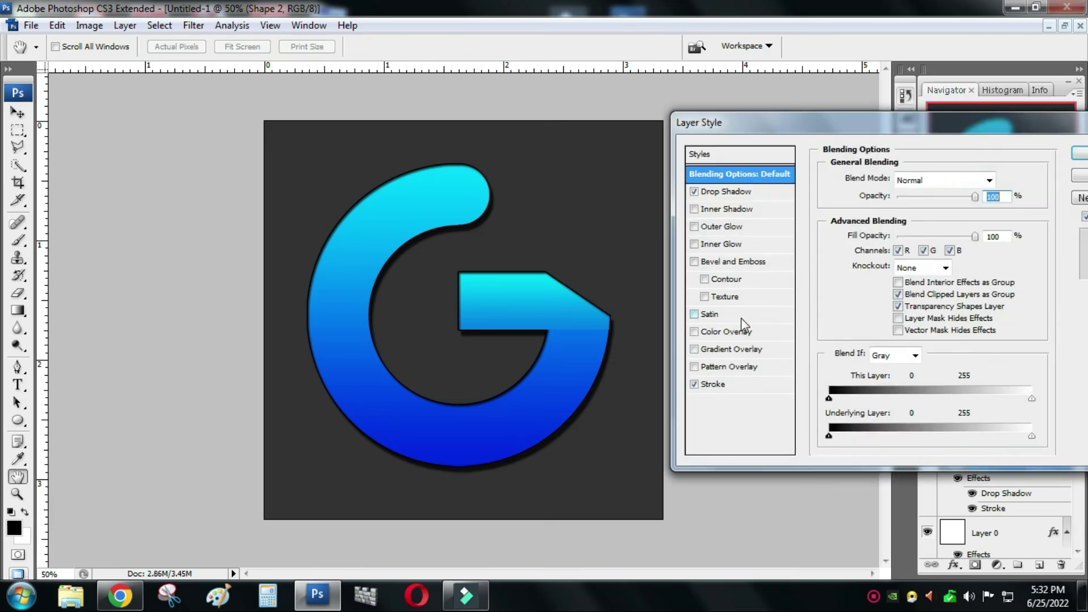
{"action": "left_click", "coordinate": [719, 349]}
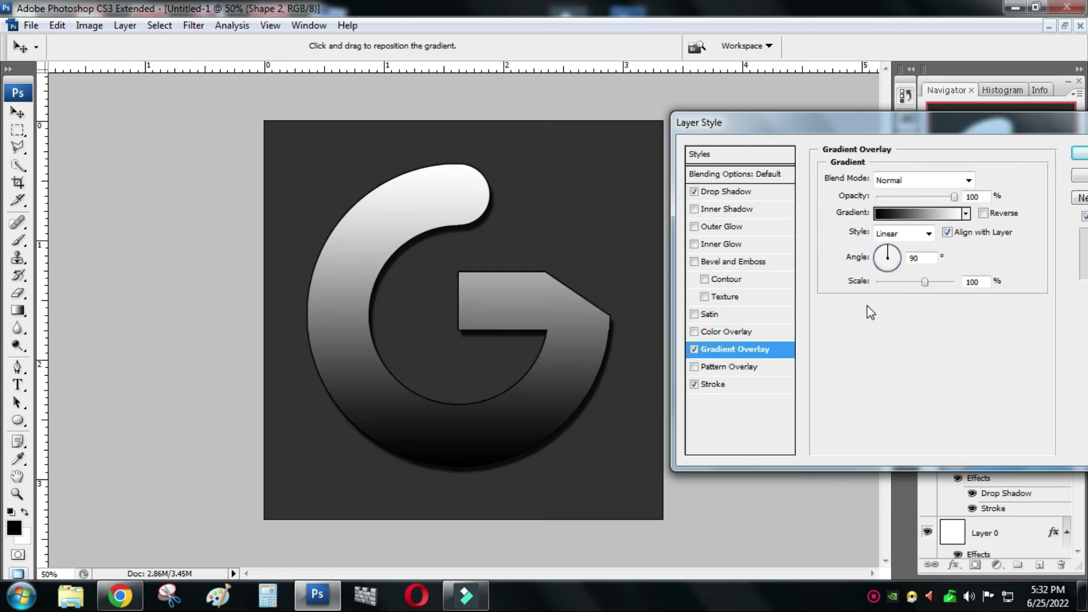
{"action": "left_click", "coordinate": [904, 214]}
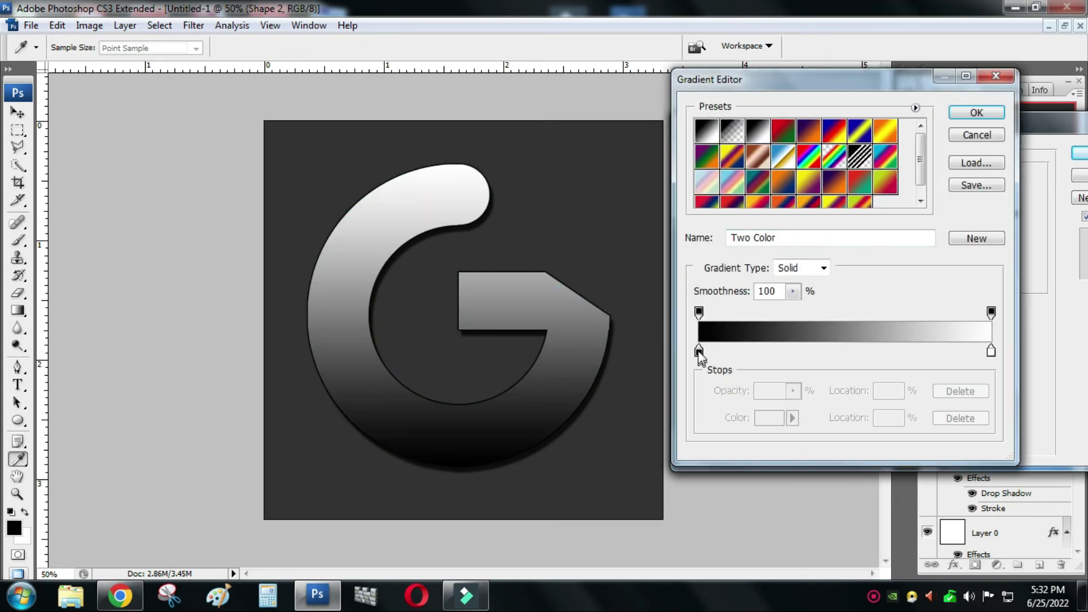
{"action": "left_click", "coordinate": [698, 351]}
{"action": "left_click", "coordinate": [768, 417]}
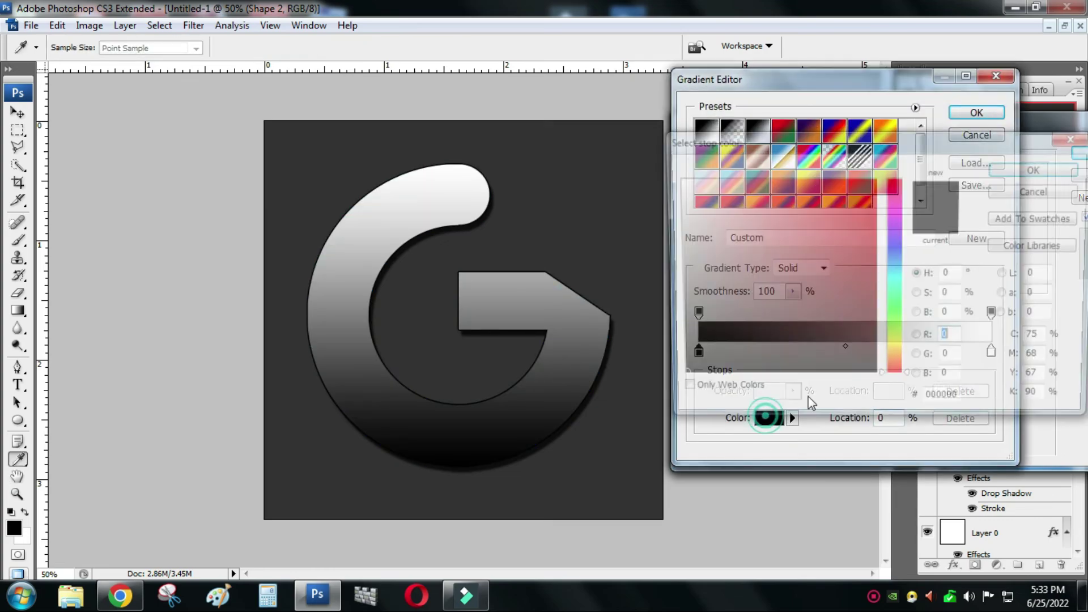
{"action": "left_click", "coordinate": [896, 262]}
{"action": "left_click", "coordinate": [876, 179]}
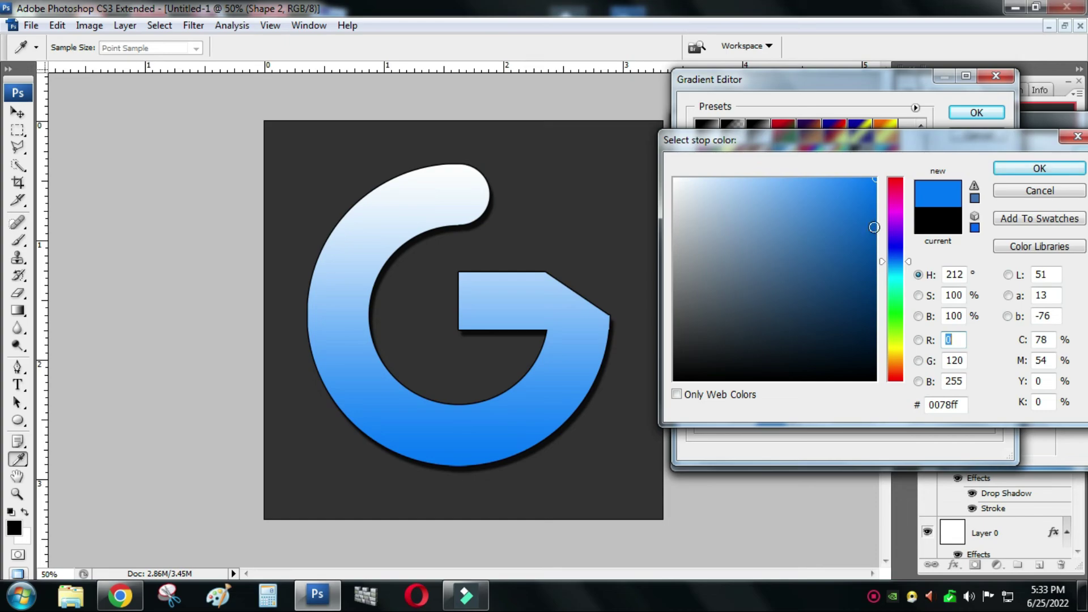
{"action": "left_click_drag", "start_coordinate": [908, 263], "coordinate": [908, 252]}
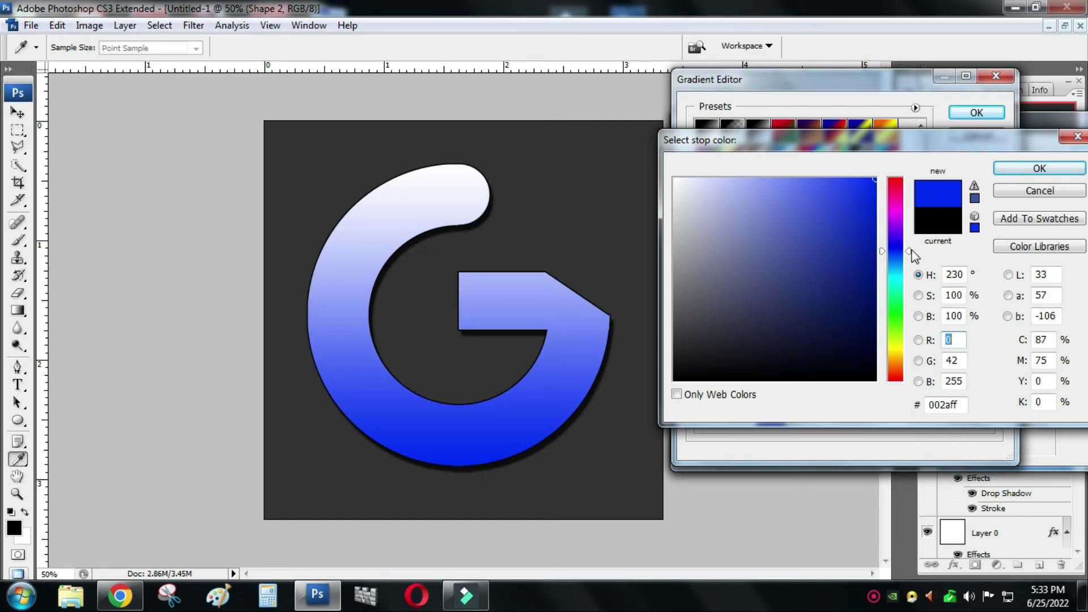
{"action": "left_click", "coordinate": [1039, 169]}
Set the gradient's white end stop to cyan #00f0ff and accept the edited gradient.
{"action": "left_click", "coordinate": [991, 350]}
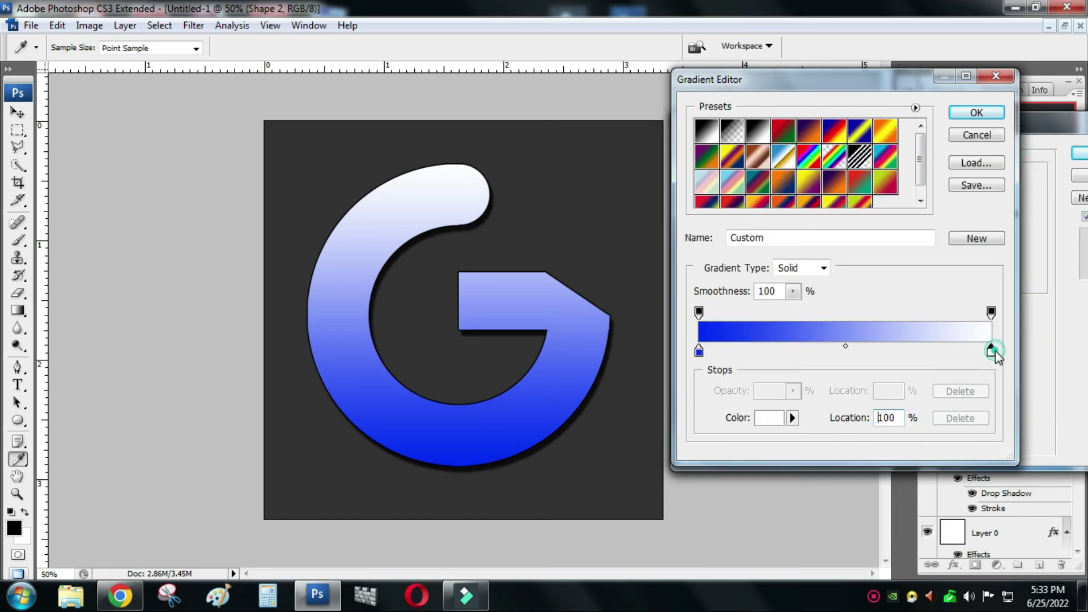
{"action": "left_click", "coordinate": [768, 418]}
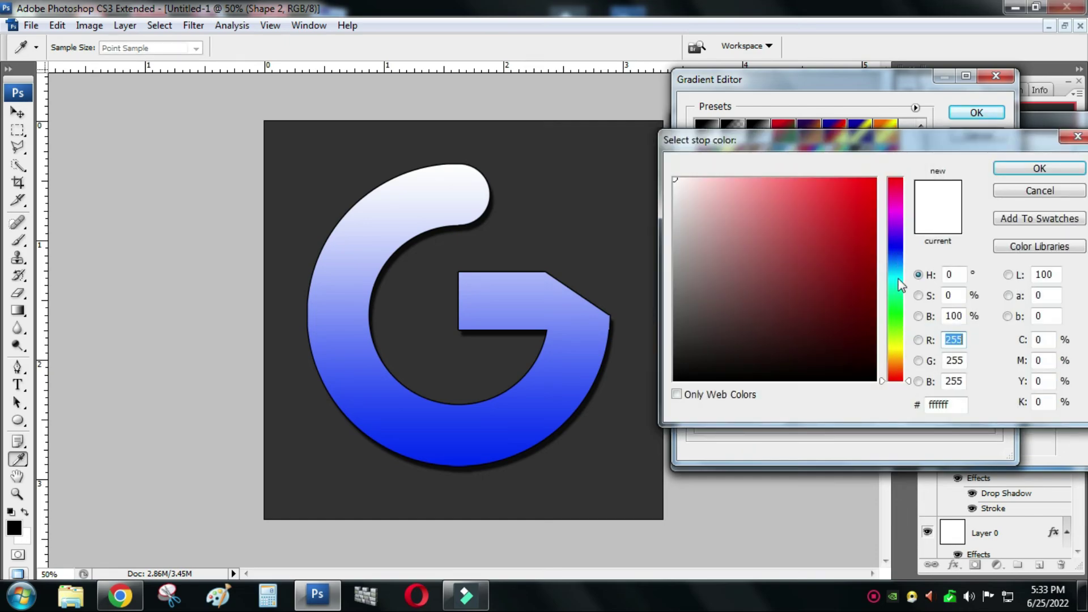
{"action": "left_click", "coordinate": [895, 277]}
{"action": "left_click", "coordinate": [875, 179]}
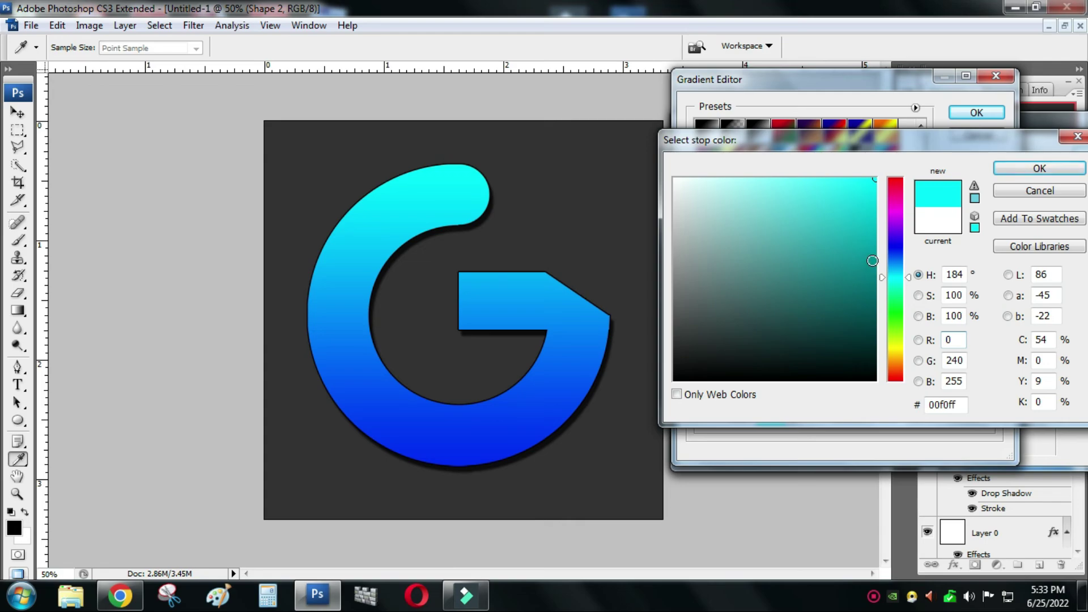
{"action": "left_click", "coordinate": [1038, 169]}
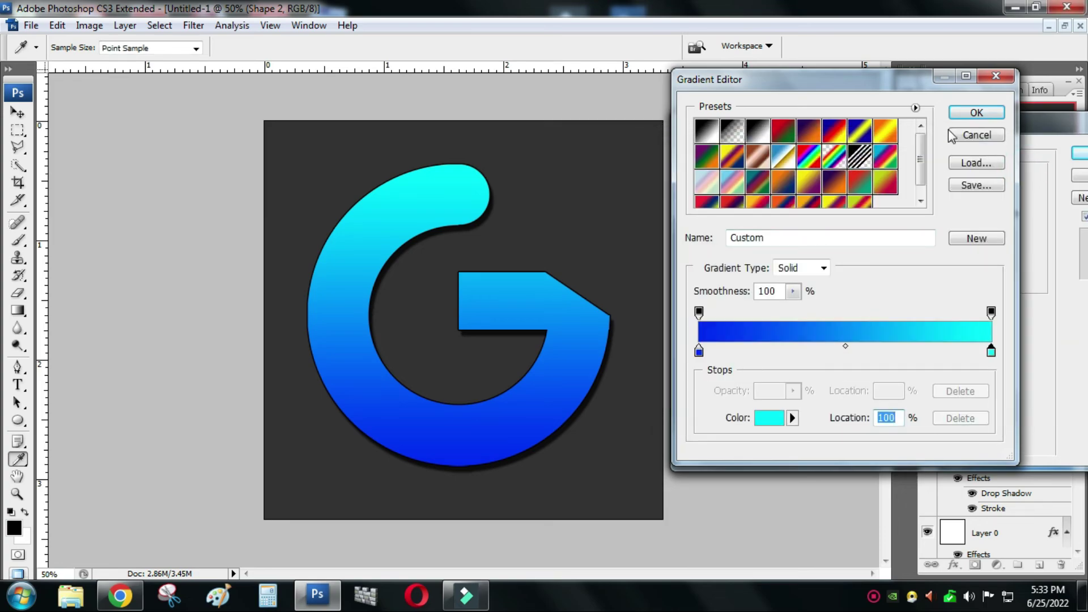
{"action": "left_click", "coordinate": [976, 112]}
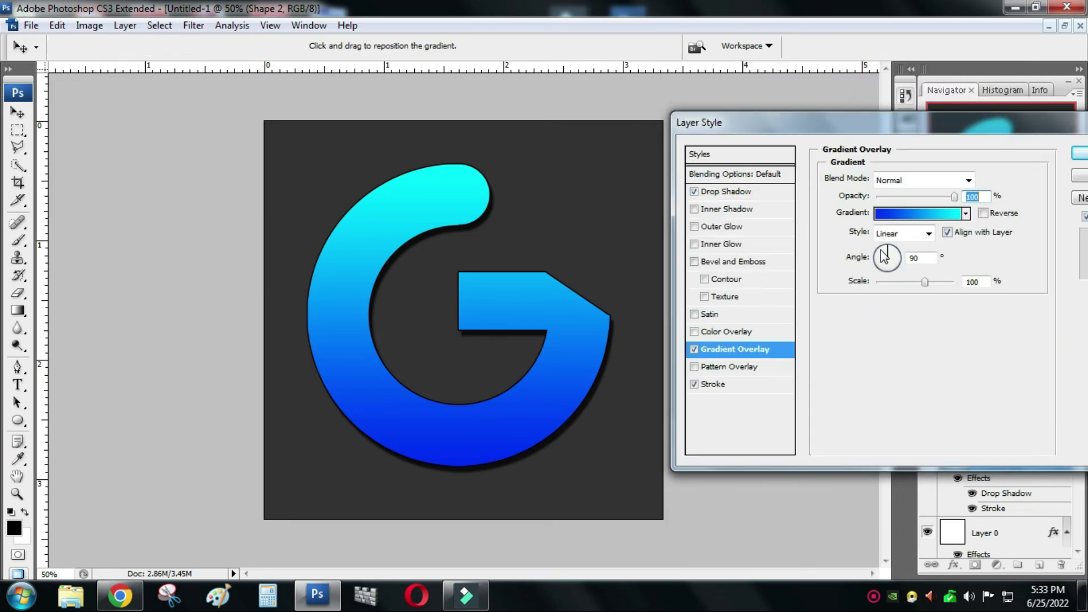
Set the Gradient Overlay angle to 120° and apply the layer style.
{"action": "left_click", "coordinate": [883, 250]}
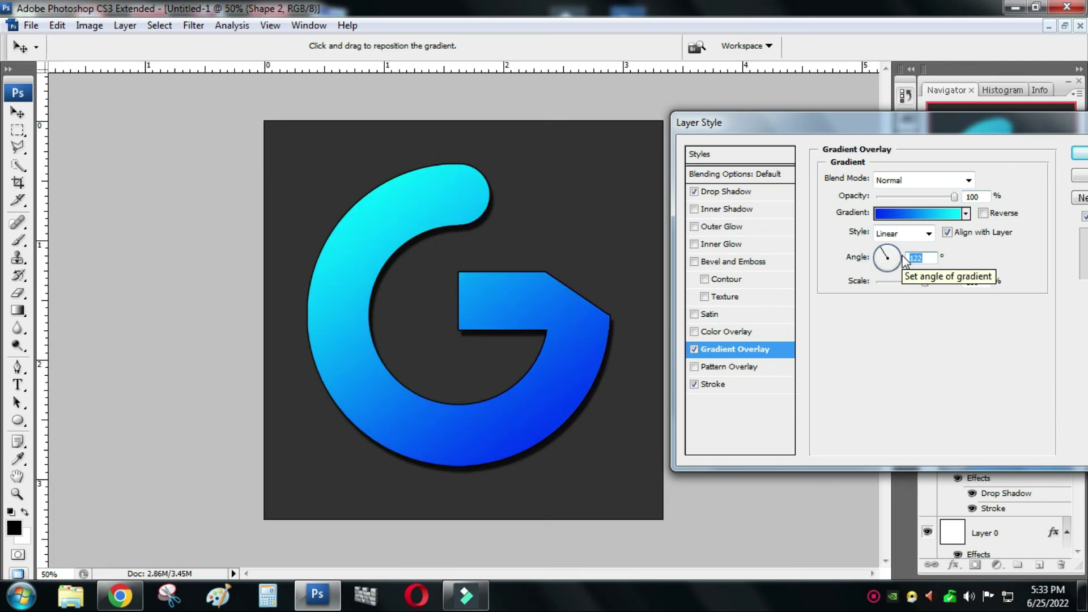
{"action": "left_click_drag", "start_coordinate": [924, 256], "coordinate": [889, 263]}
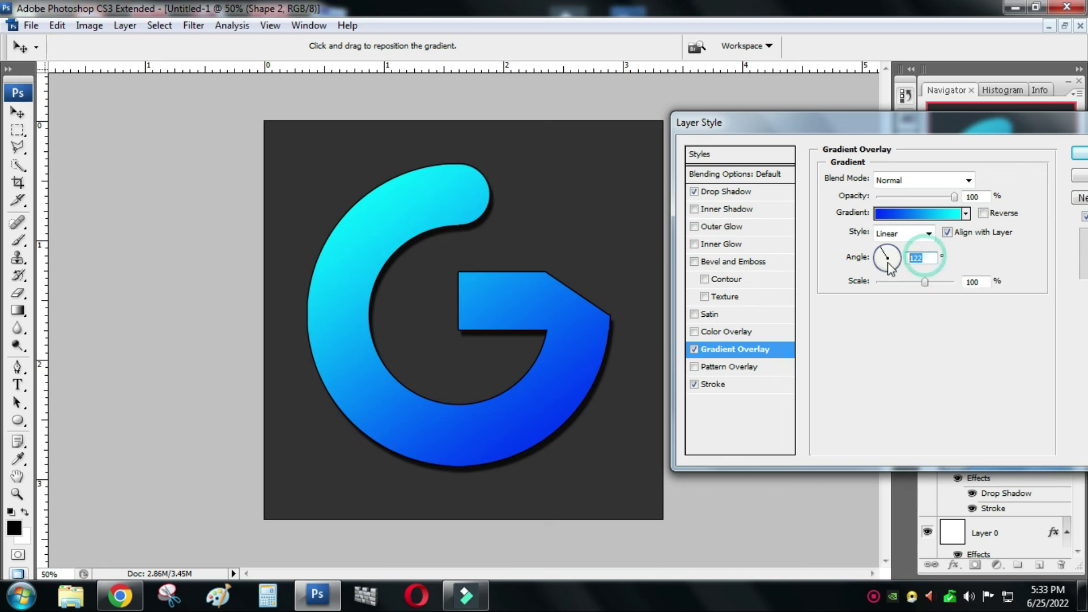
{"action": "type", "text": "120"}
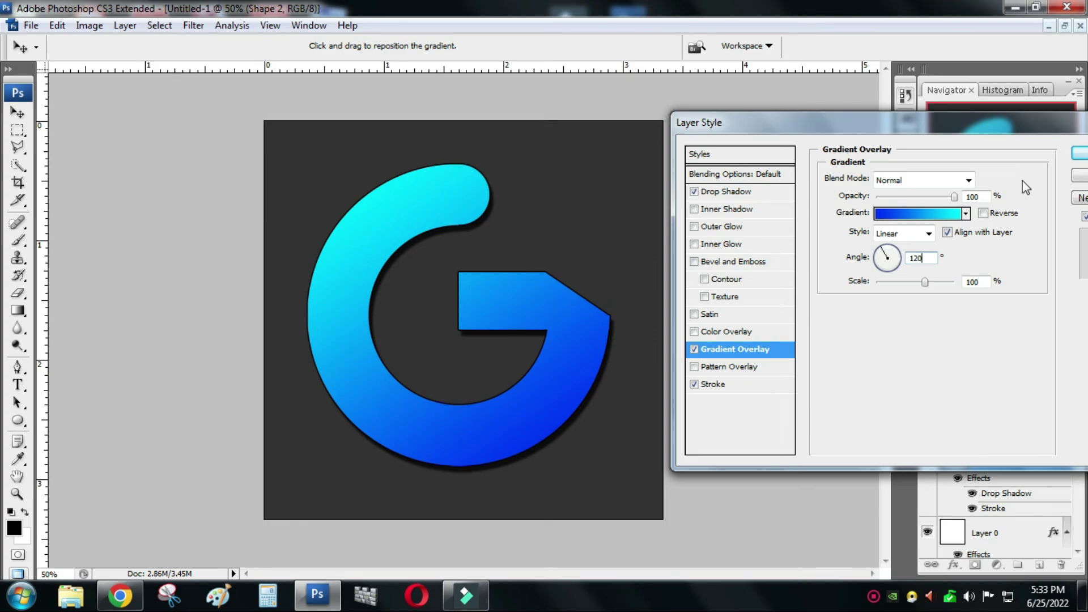
{"action": "left_click", "coordinate": [1077, 153]}
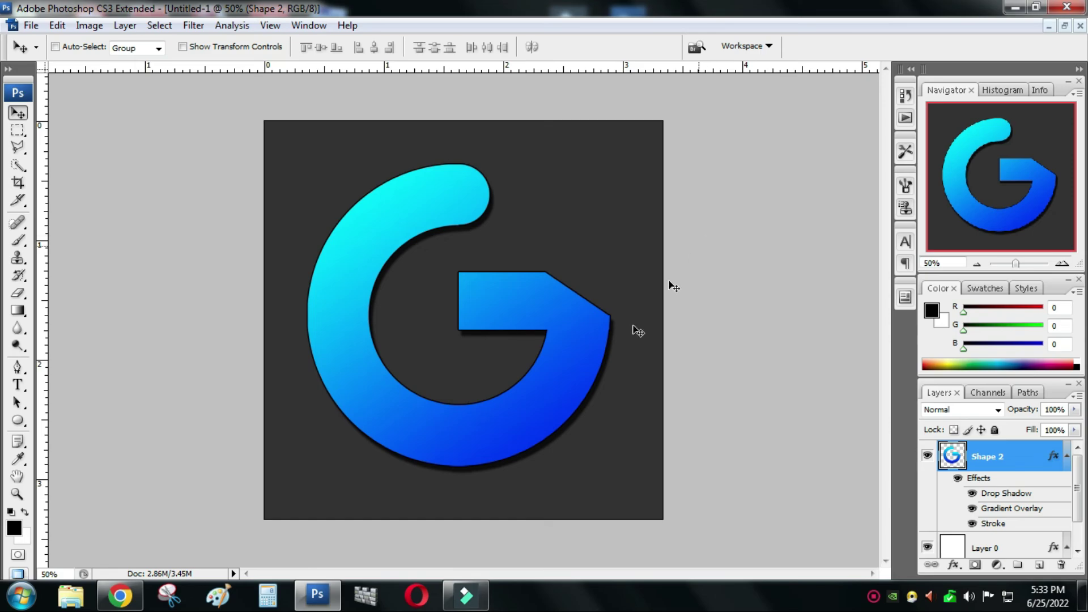
Undo the logo's Gradient Overlay and the removal of the guides.
{"action": "right_click", "coordinate": [471, 498]}
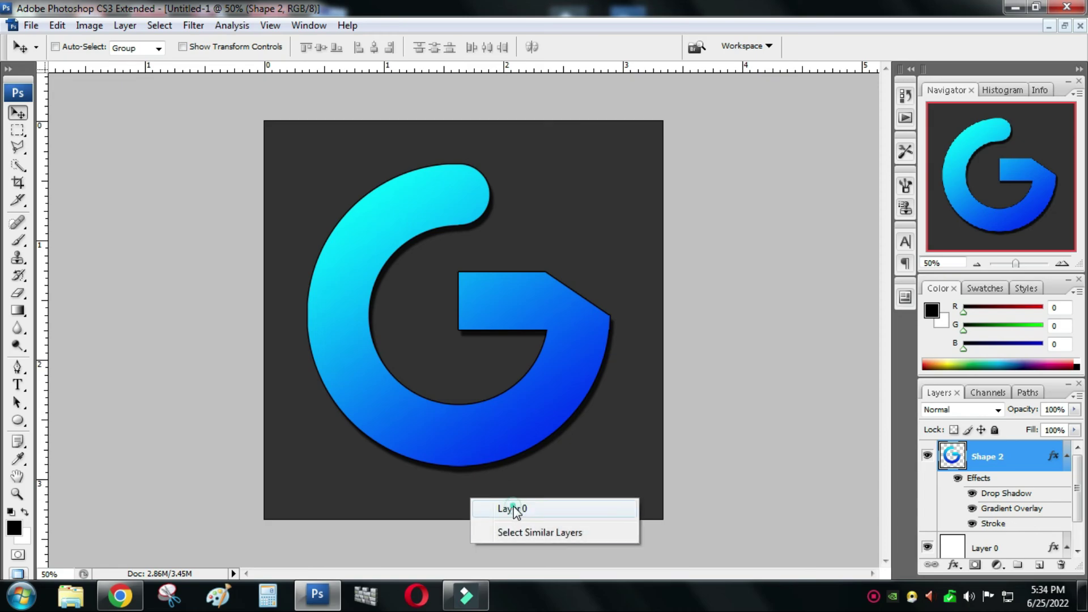
{"action": "left_click", "coordinate": [513, 507]}
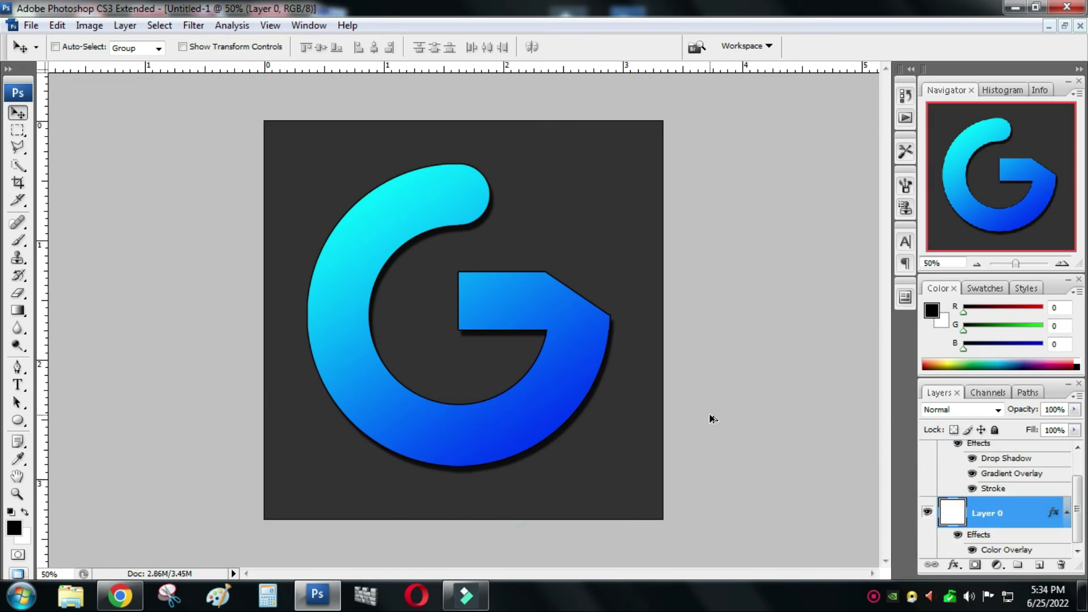
{"action": "key", "text": "ctrl+z"}
{"action": "key", "text": "ctrl+shift+z"}
{"action": "key", "text": "ctrl+shift+z"}
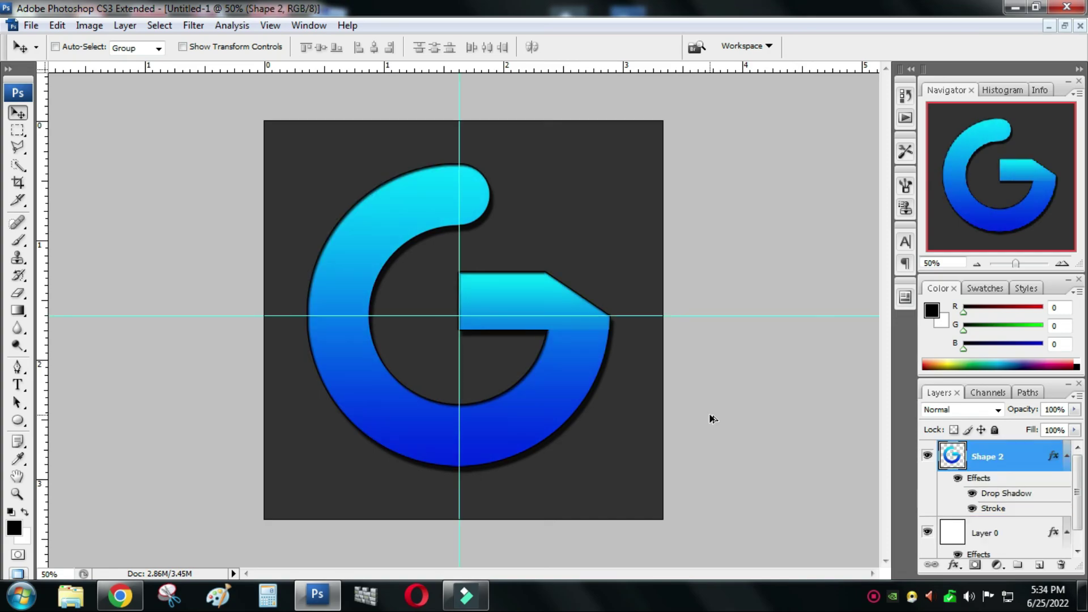
{"action": "right_click", "coordinate": [997, 456]}
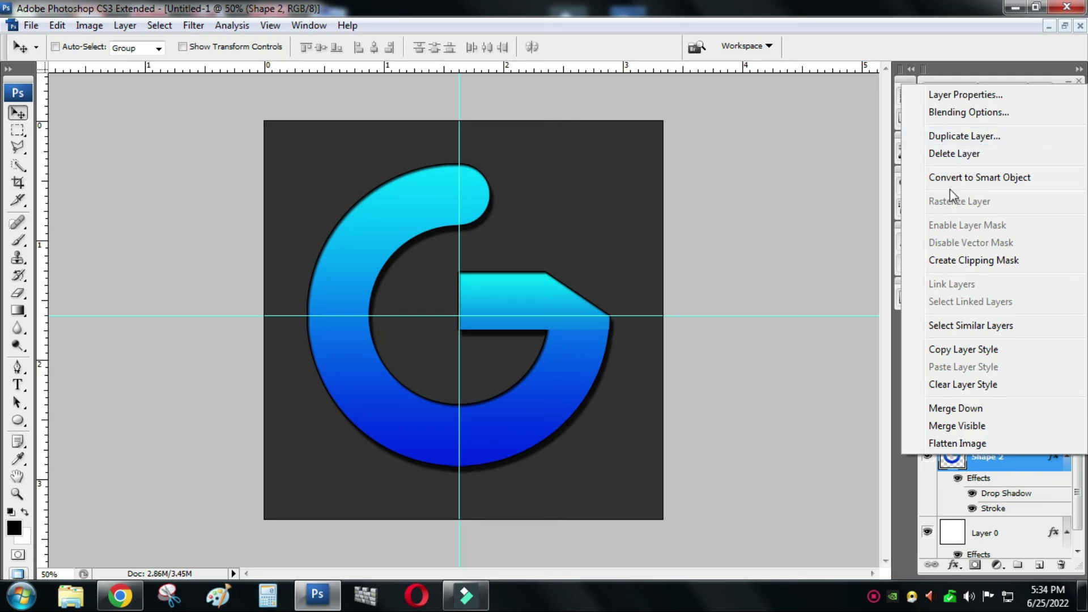
{"action": "left_click", "coordinate": [946, 115]}
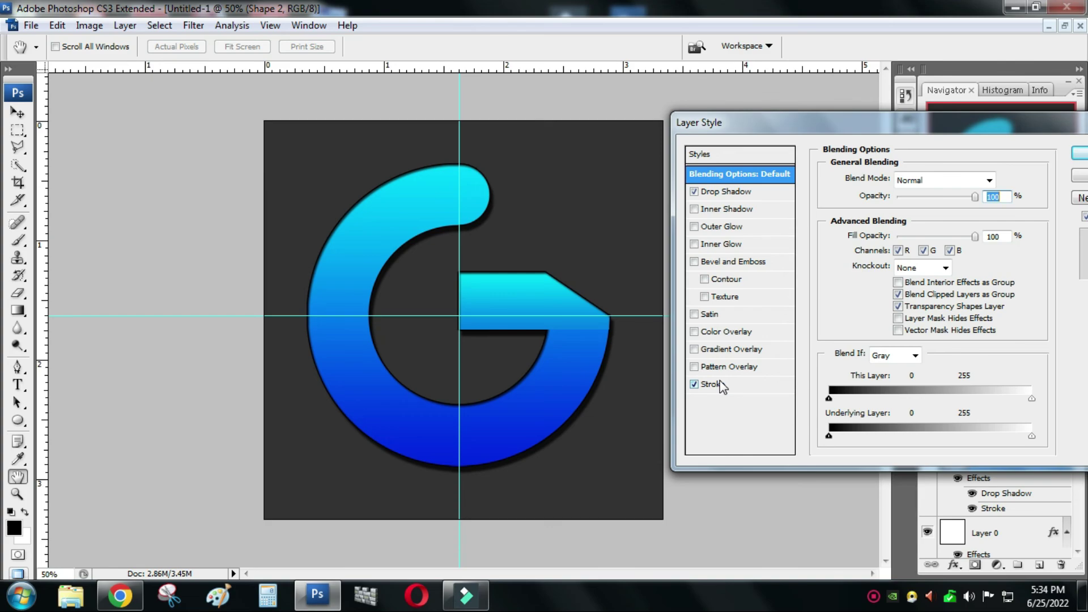
{"action": "left_click", "coordinate": [1079, 153]}
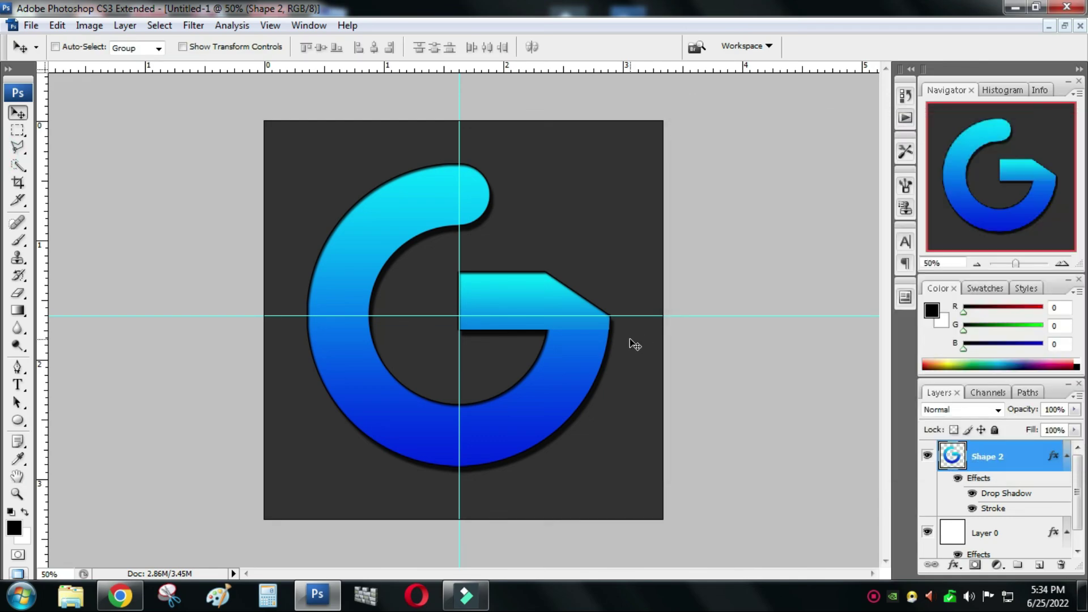
On Layer 0, make a circular selection centred on the guide intersection, enclosing the G and leaving a narrow margin to the canvas edges.
{"action": "right_click", "coordinate": [647, 430]}
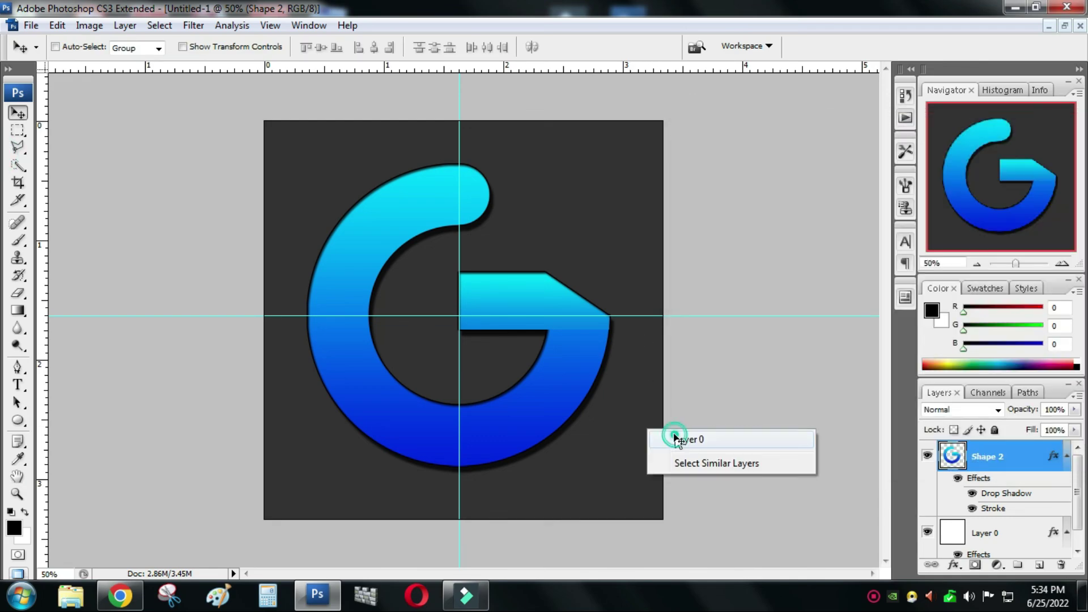
{"action": "left_click", "coordinate": [672, 437]}
{"action": "left_click", "coordinate": [18, 130]}
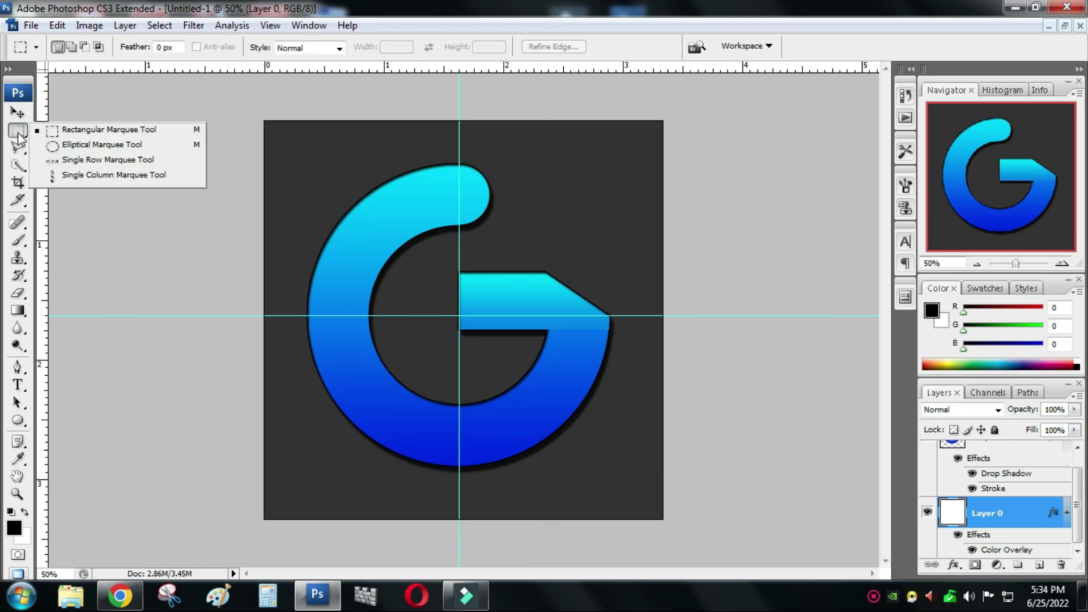
{"action": "left_click", "coordinate": [51, 144]}
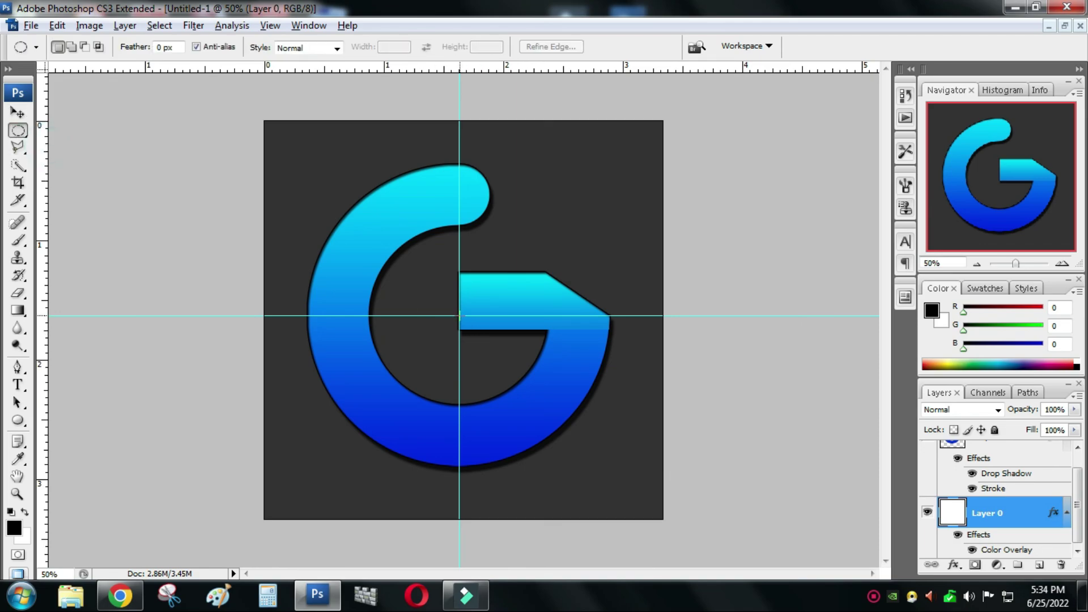
{"action": "left_click_drag", "start_coordinate": [459, 316], "coordinate": [664, 499]}
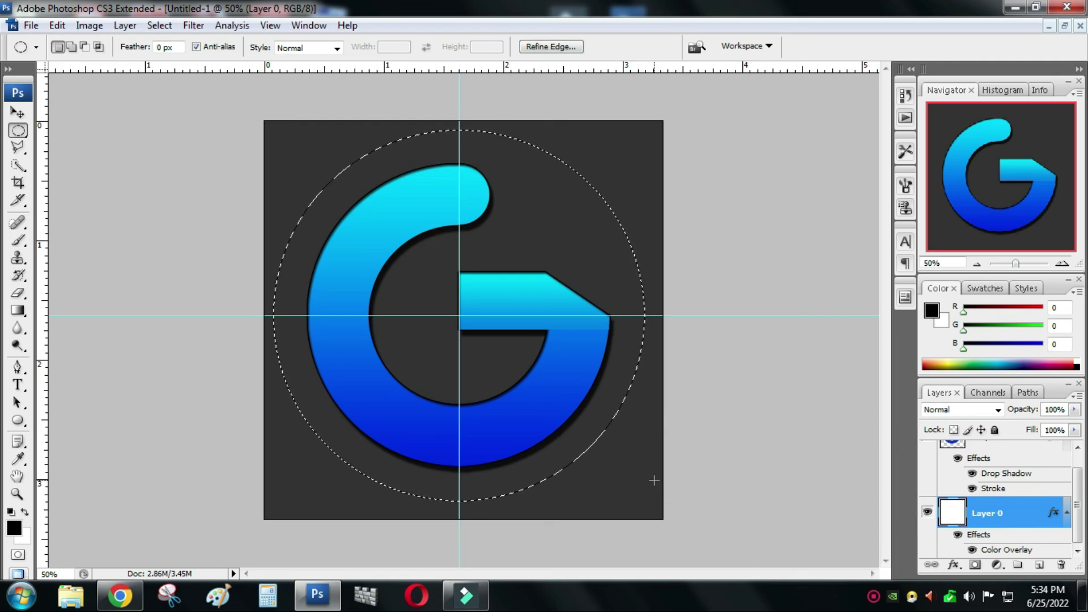
Delete the dark background outside the circle by inverting the selection, and clear the selection.
{"action": "right_click", "coordinate": [620, 444]}
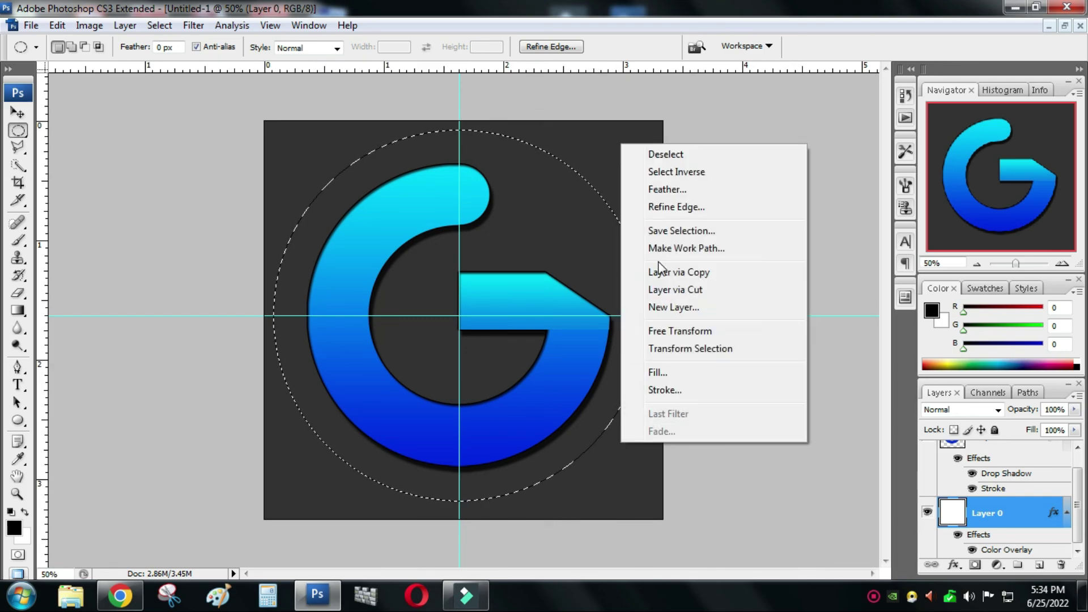
{"action": "left_click", "coordinate": [666, 173]}
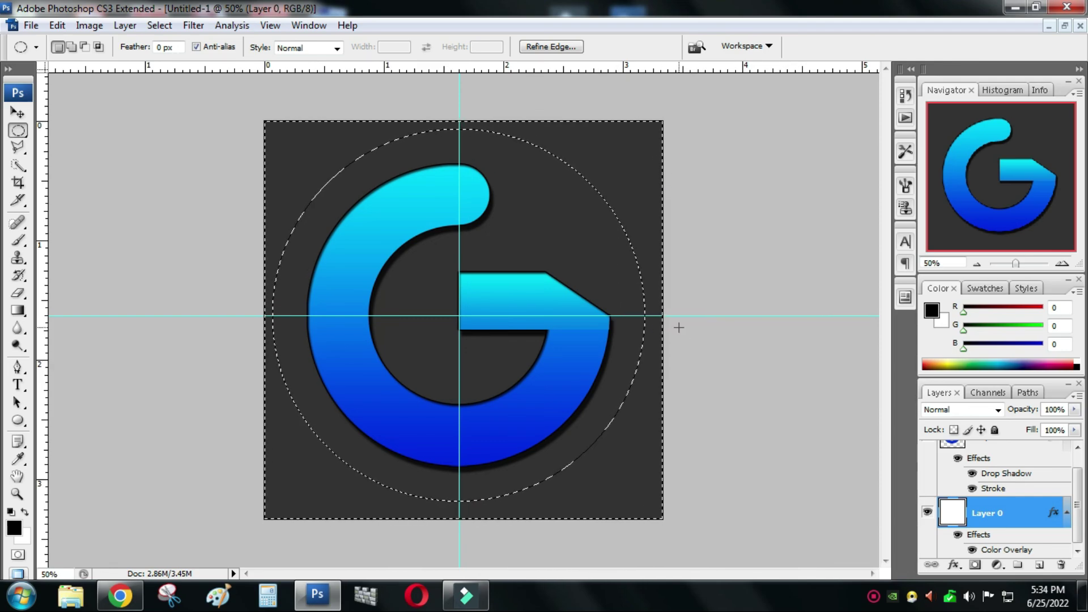
{"action": "key", "text": "Delete"}
{"action": "right_click", "coordinate": [536, 229]}
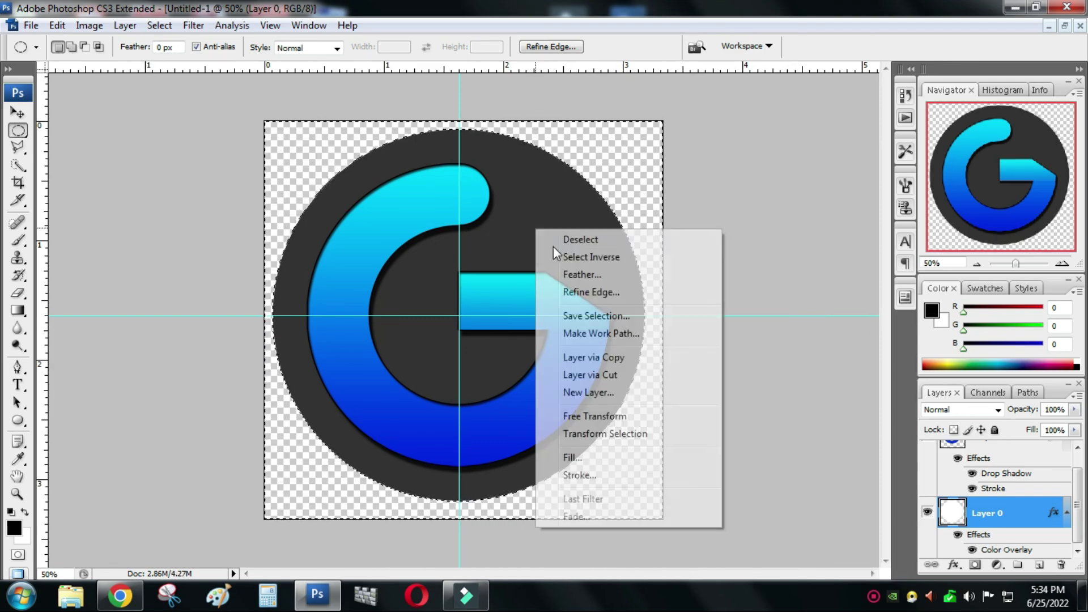
{"action": "left_click", "coordinate": [565, 239]}
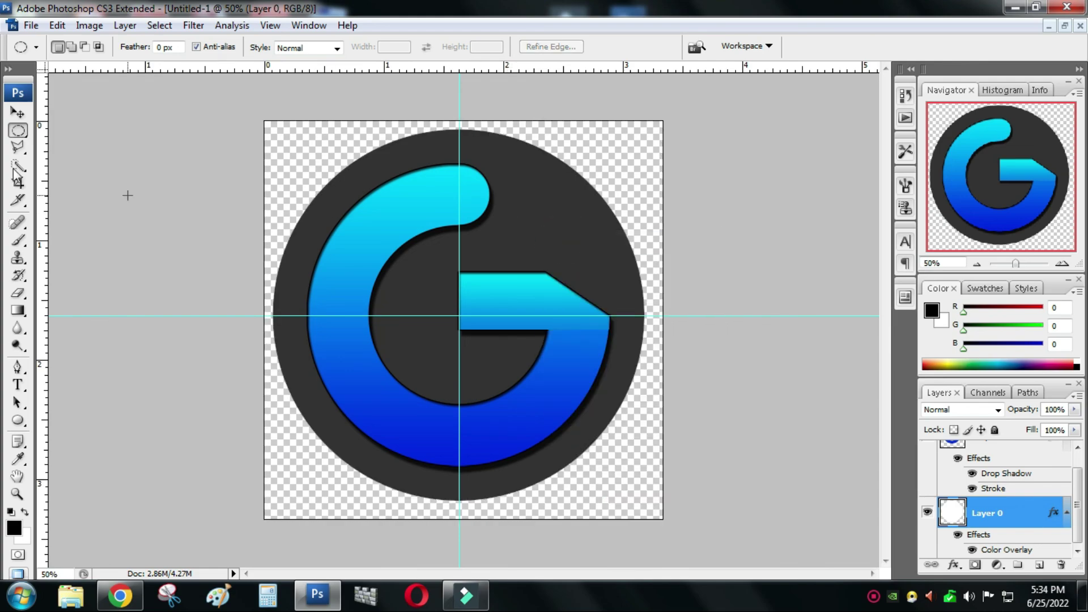
Open the Blending Options of Layer 0, the circular dark background.
{"action": "left_click", "coordinate": [17, 112]}
{"action": "right_click", "coordinate": [555, 225]}
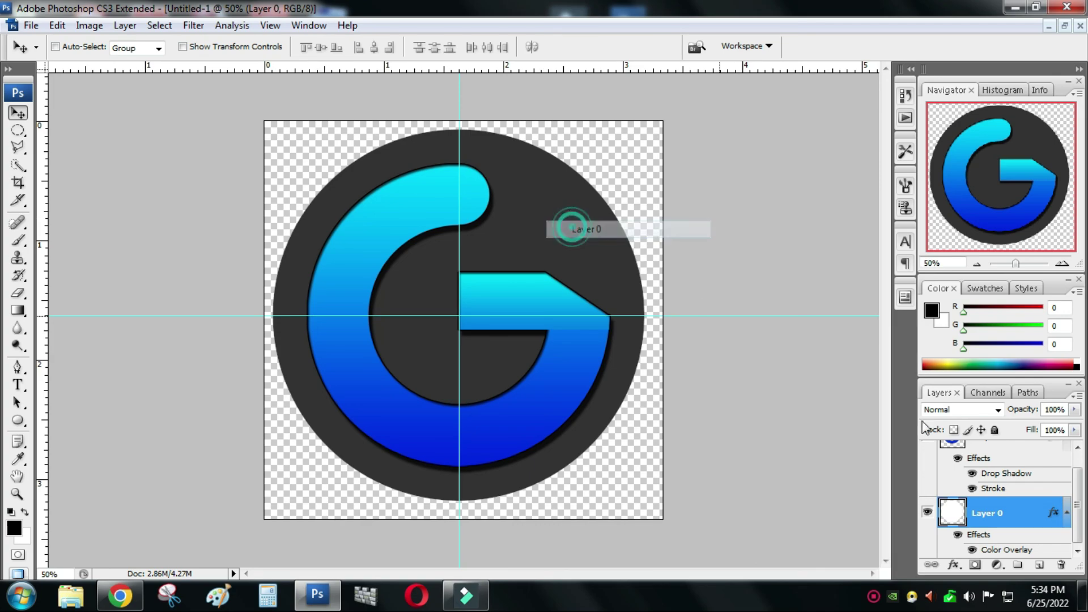
{"action": "left_click", "coordinate": [572, 229]}
{"action": "right_click", "coordinate": [991, 517]}
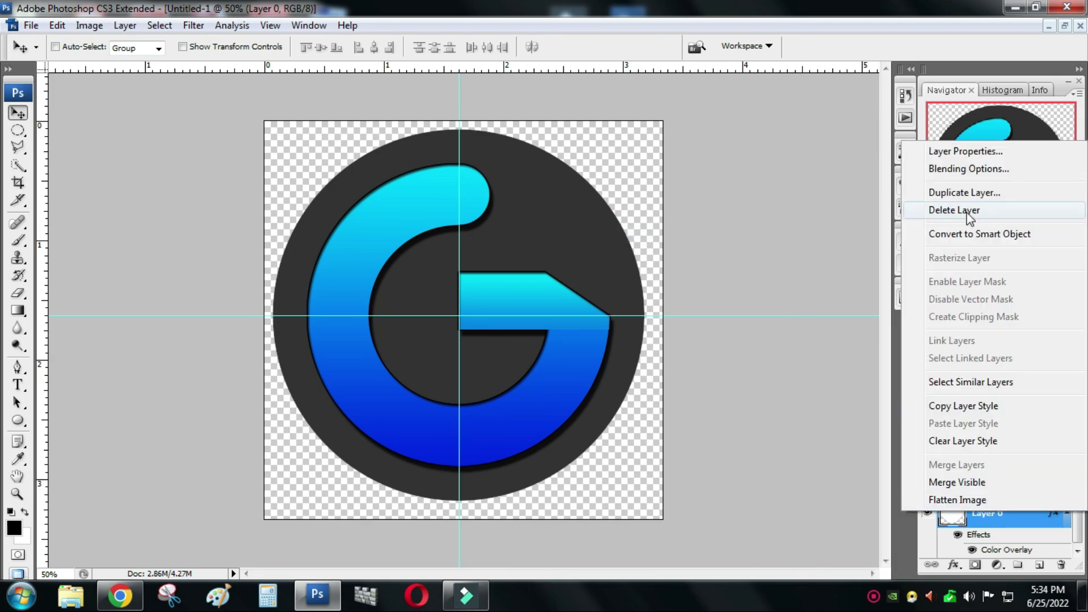
{"action": "left_click", "coordinate": [960, 176]}
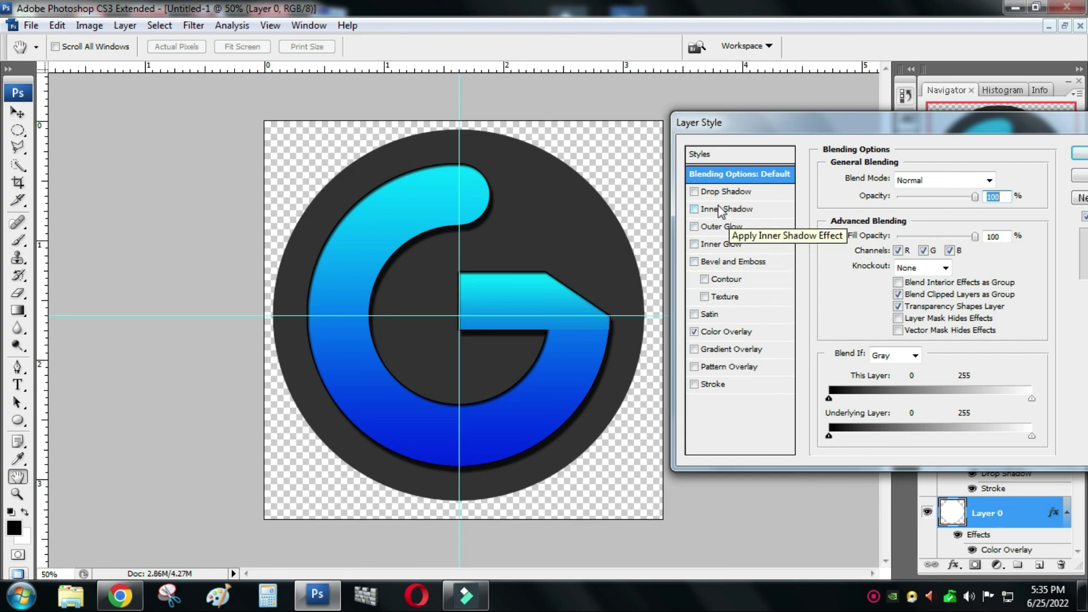
{"action": "left_click", "coordinate": [706, 191]}
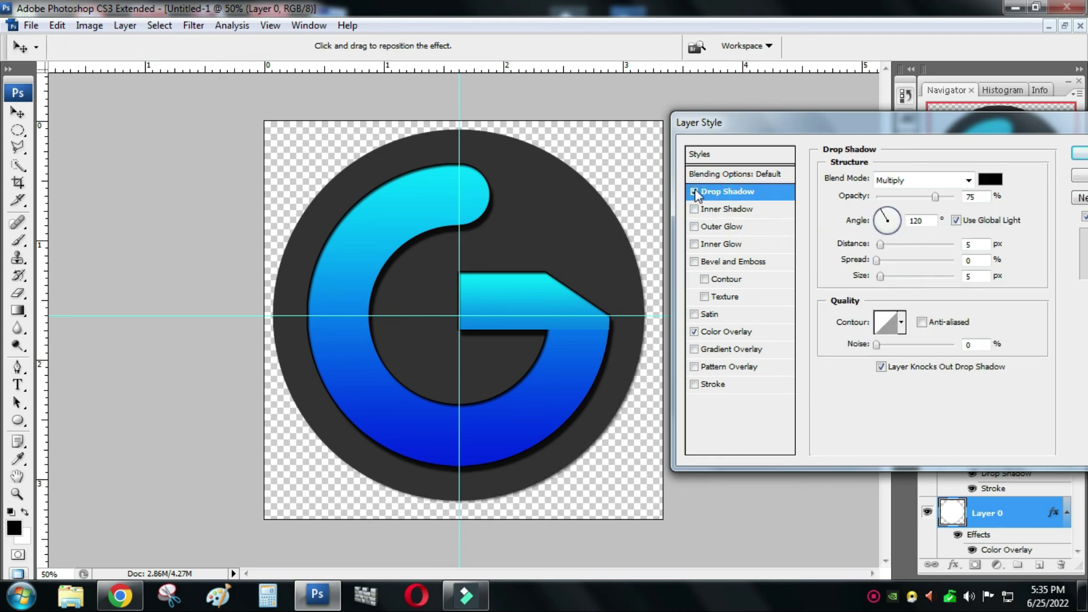
{"action": "left_click", "coordinate": [695, 191]}
{"action": "left_click", "coordinate": [711, 208]}
{"action": "left_click", "coordinate": [695, 209]}
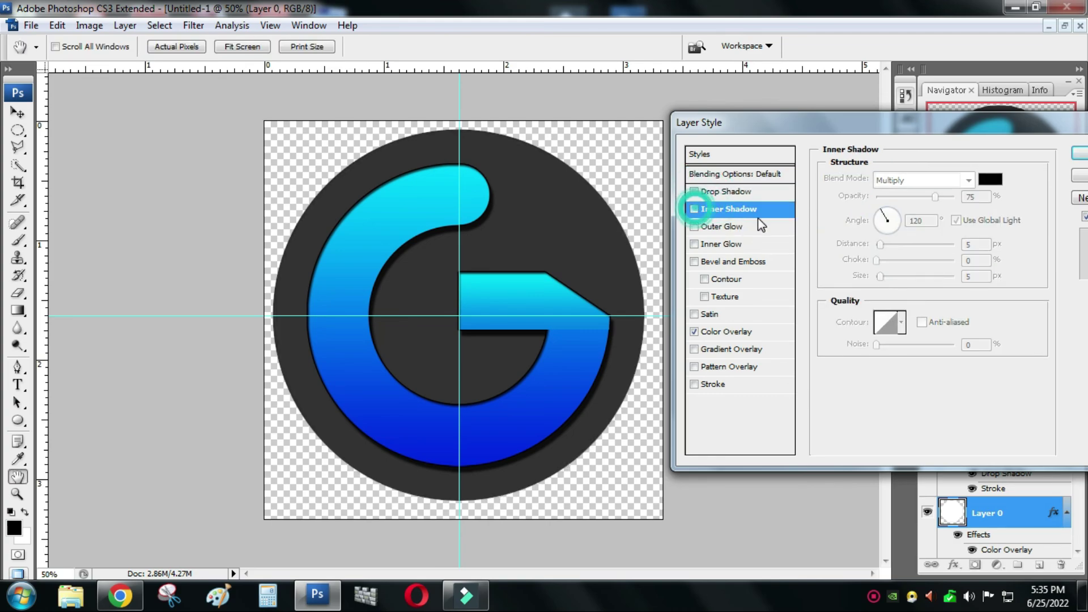
{"action": "left_click", "coordinate": [714, 245]}
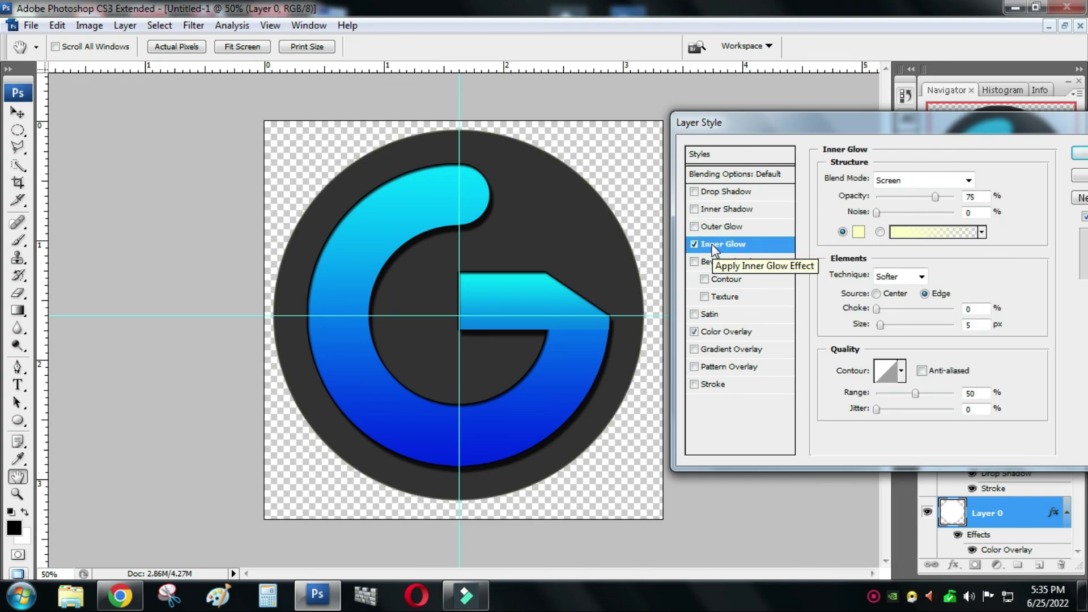
{"action": "left_click", "coordinate": [694, 243]}
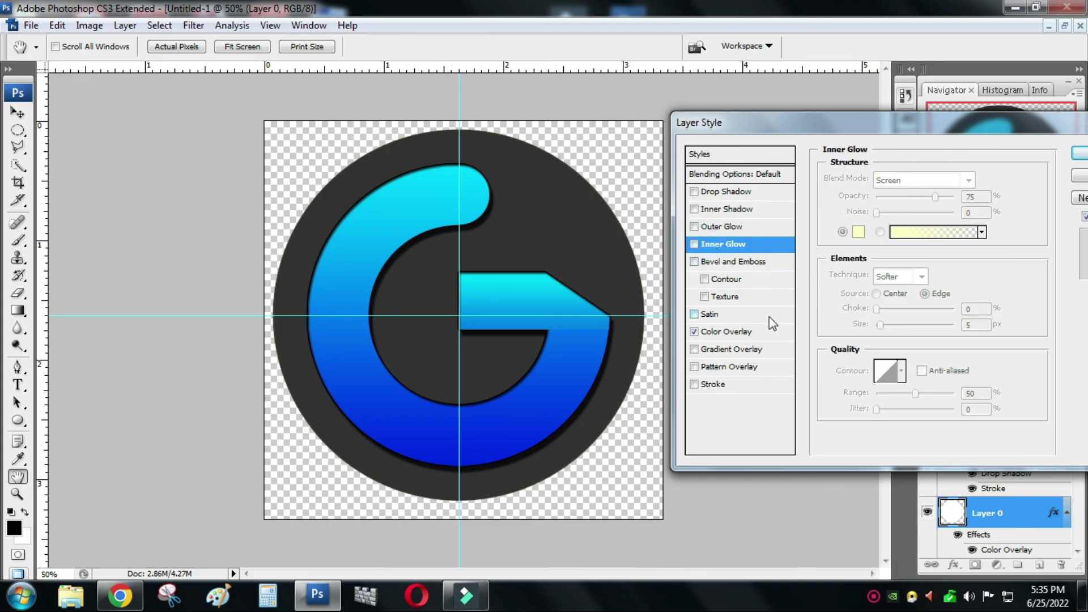
Add a Stroke to the background circle with its position set to Inside and its size set to 27 px.
{"action": "left_click", "coordinate": [711, 386]}
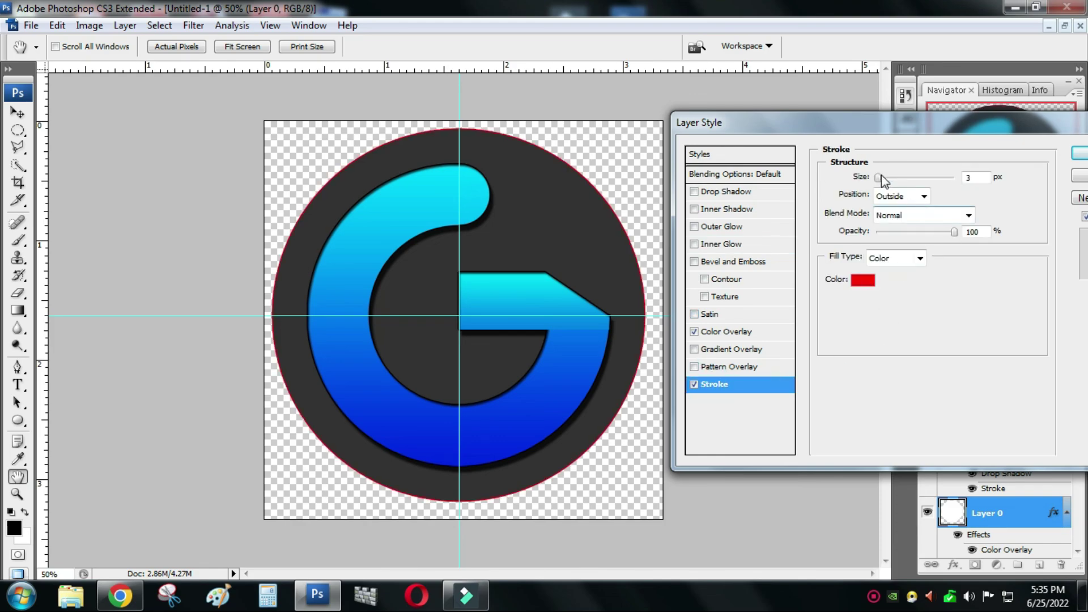
{"action": "left_click_drag", "start_coordinate": [880, 178], "coordinate": [872, 183]}
{"action": "left_click", "coordinate": [923, 197]}
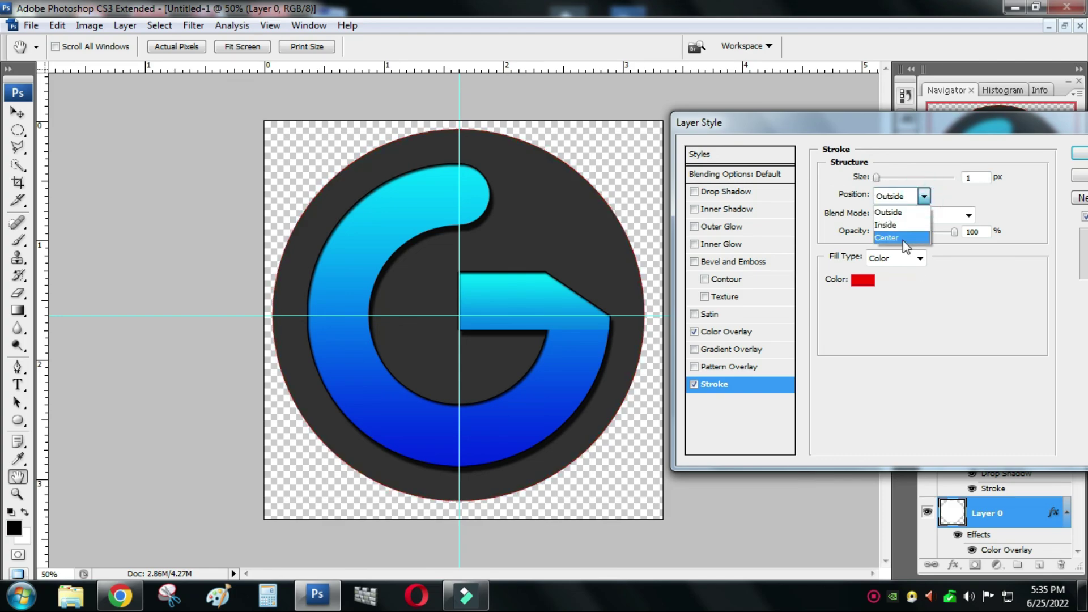
{"action": "left_click", "coordinate": [901, 224]}
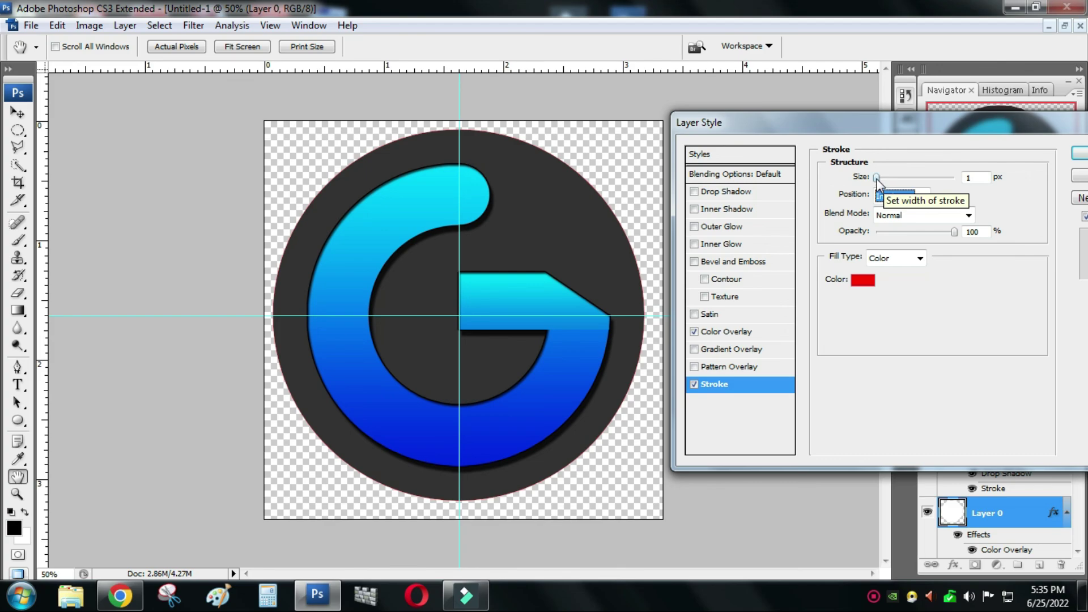
{"action": "left_click_drag", "start_coordinate": [877, 180], "coordinate": [890, 181]}
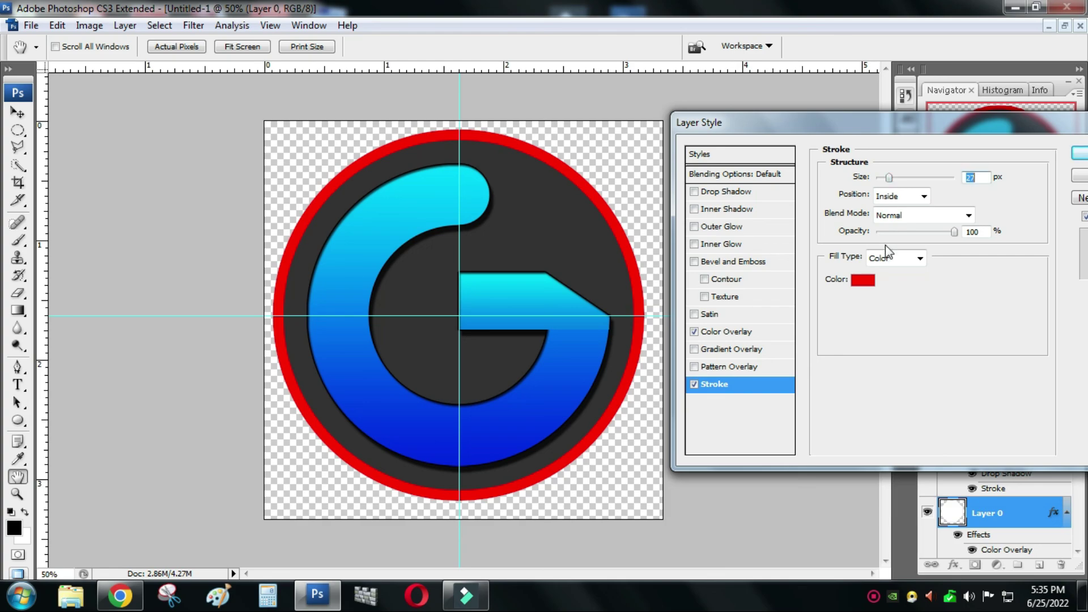
Set the background circle's stroke color to cyan #00fff0 and apply the layer style.
{"action": "left_click", "coordinate": [875, 281]}
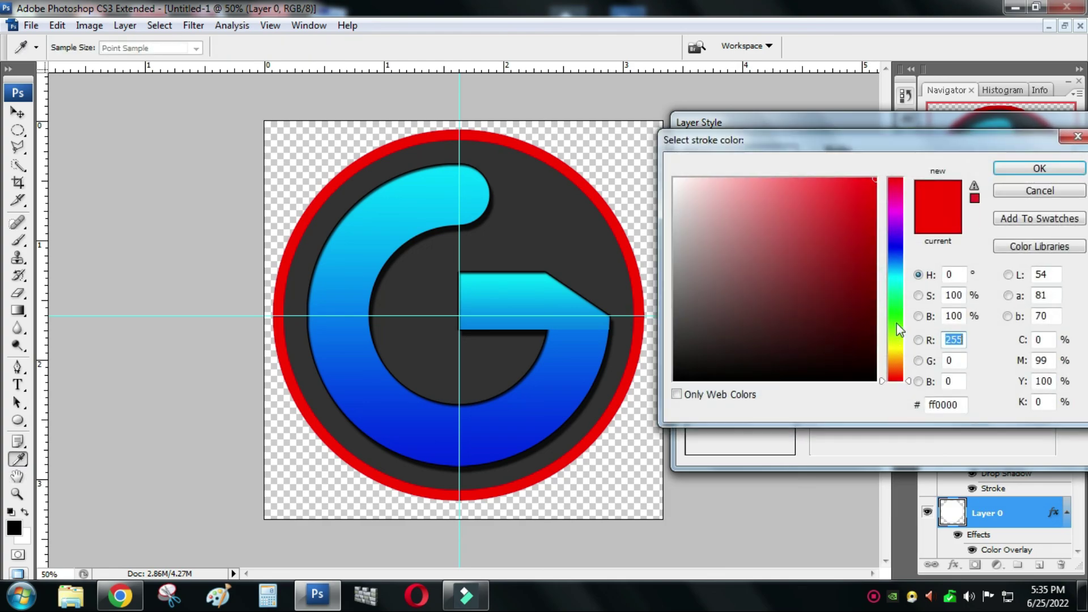
{"action": "left_click", "coordinate": [896, 216]}
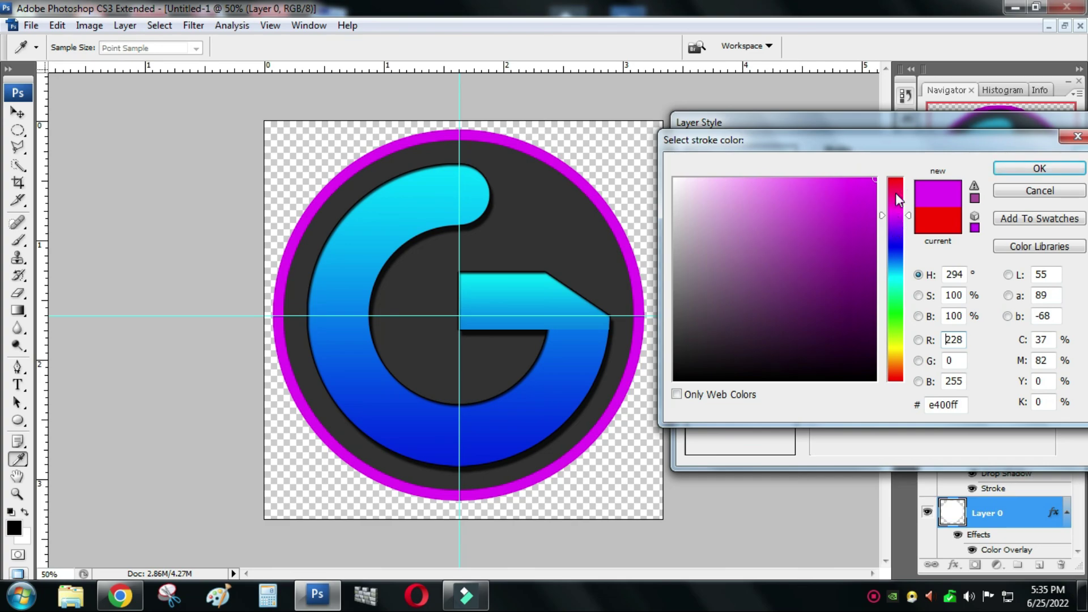
{"action": "left_click", "coordinate": [896, 193]}
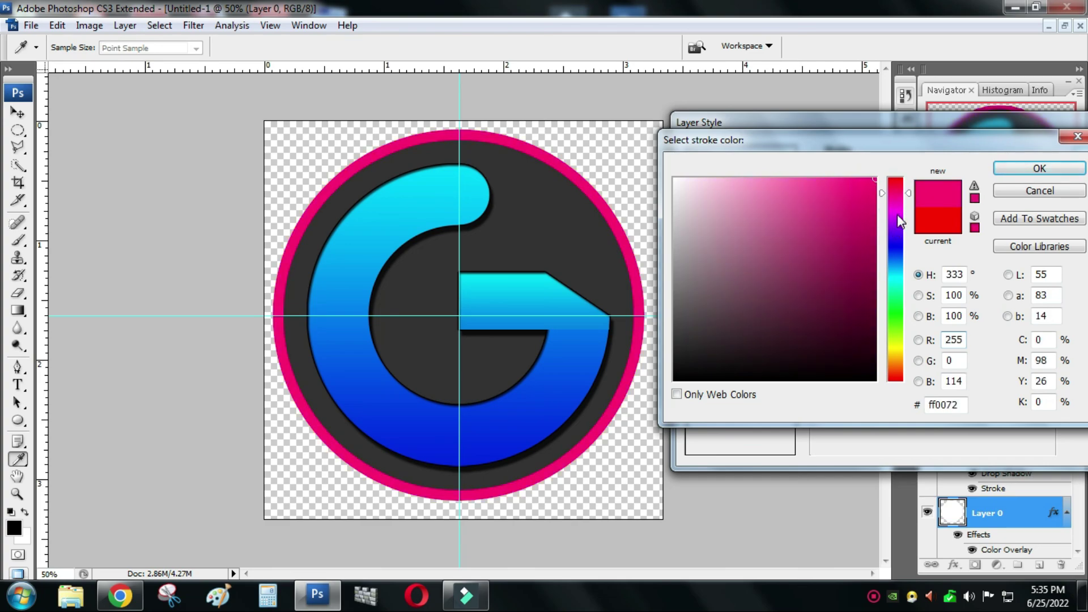
{"action": "left_click_drag", "start_coordinate": [898, 215], "coordinate": [902, 278]}
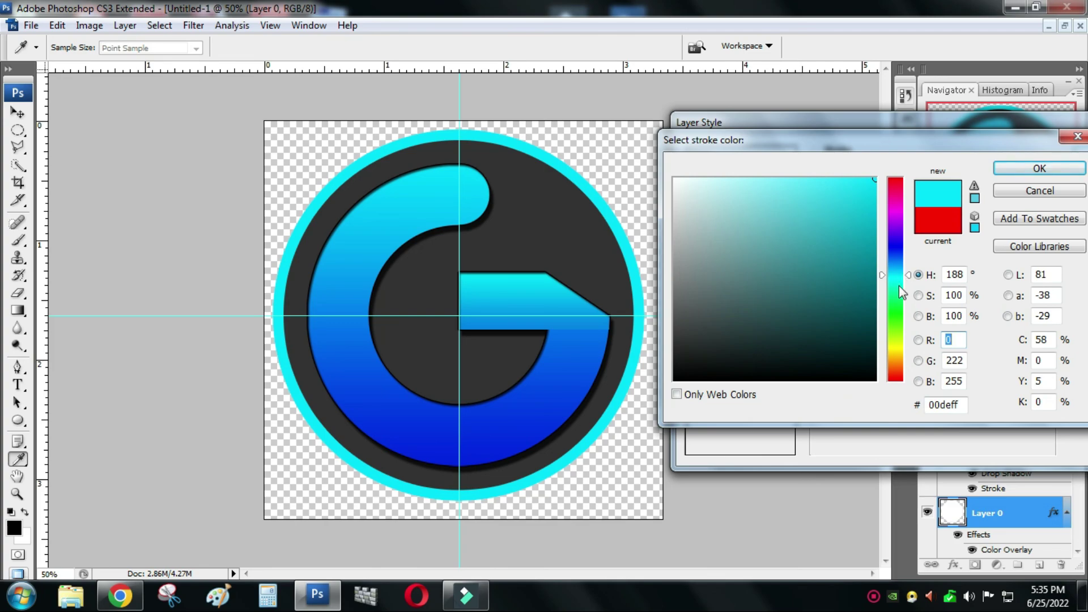
{"action": "left_click_drag", "start_coordinate": [898, 278], "coordinate": [898, 290]}
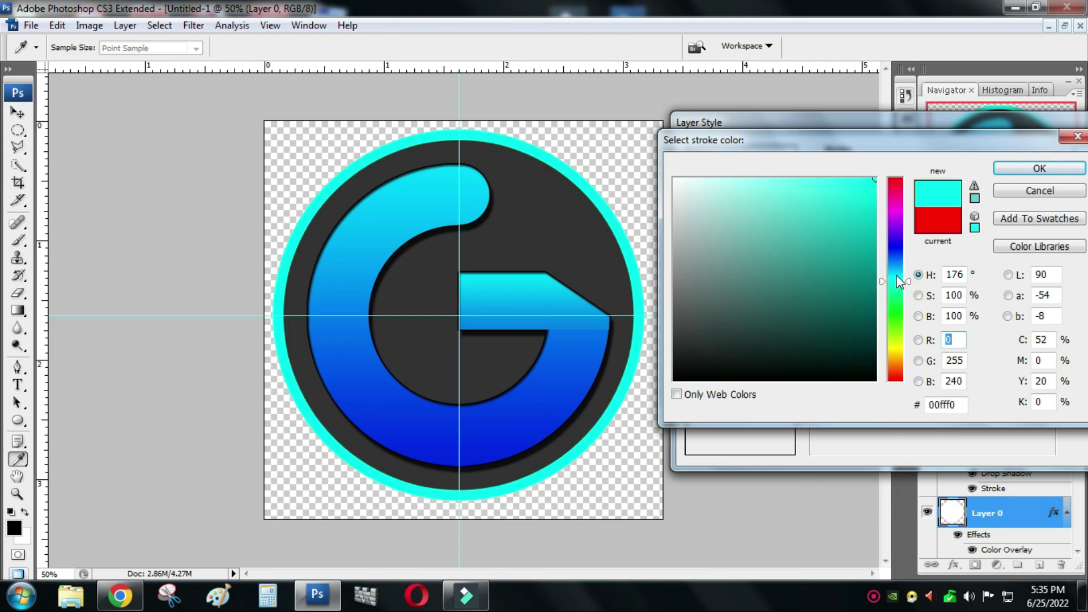
{"action": "left_click", "coordinate": [1020, 170]}
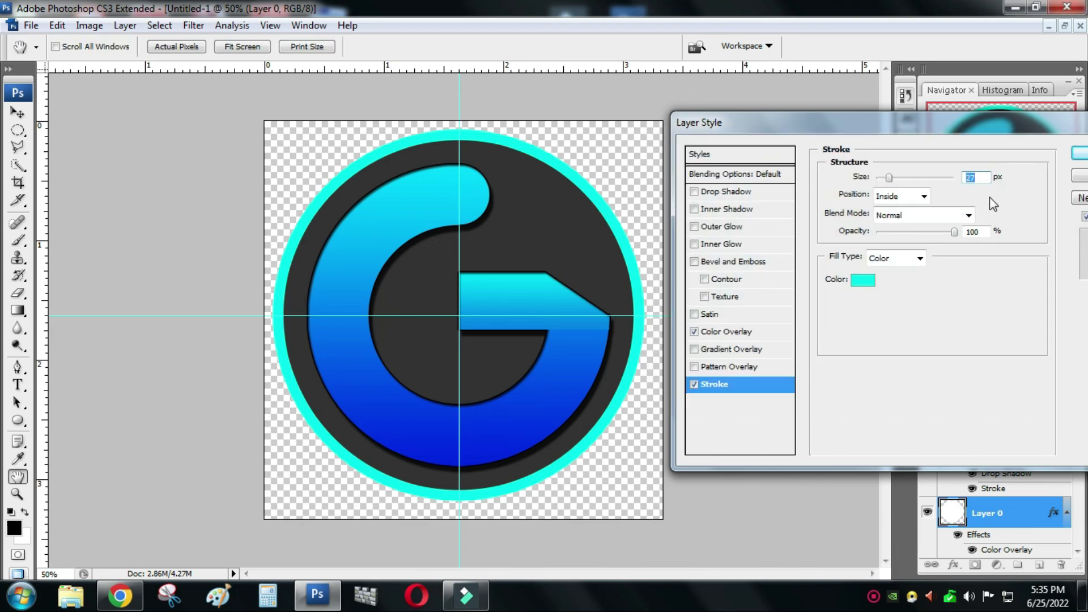
{"action": "left_click", "coordinate": [1079, 153]}
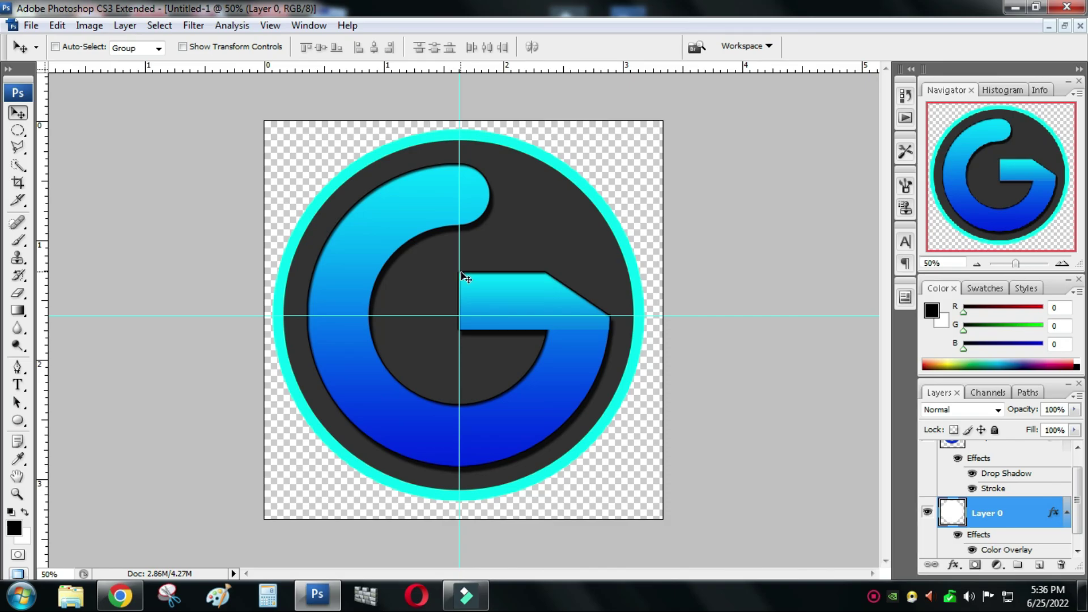